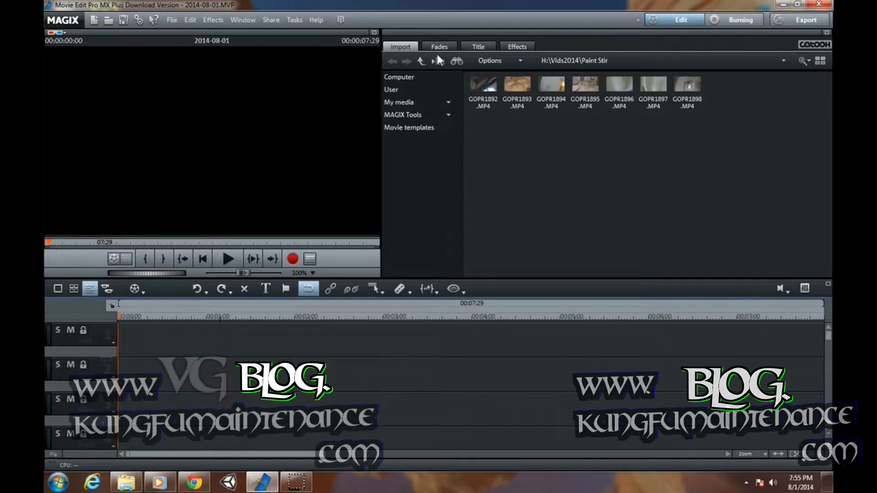
Open the Reverse Engineering folder inside H:\Vids2014 in the media browser
click(419, 62)
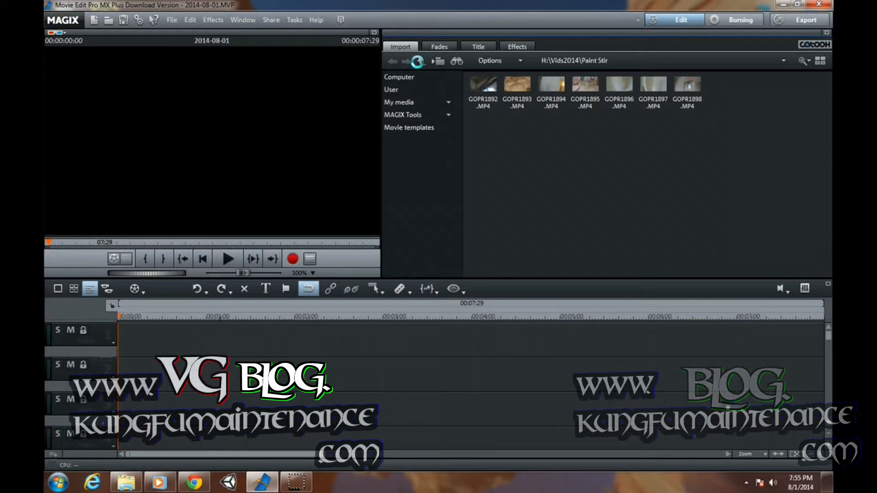
drag(830, 129, 833, 193)
double_click(693, 174)
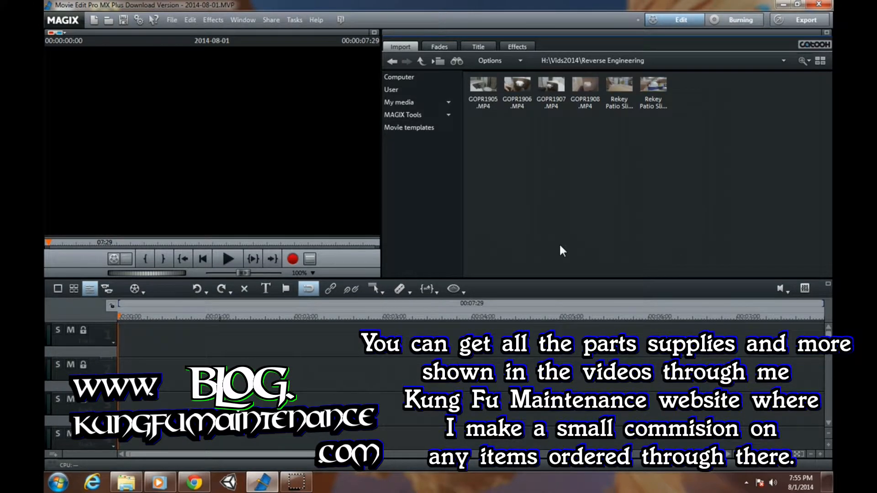
Preview the clips GOPR1905.MP4 and GOPR1906.MP4 from the media folder
click(486, 89)
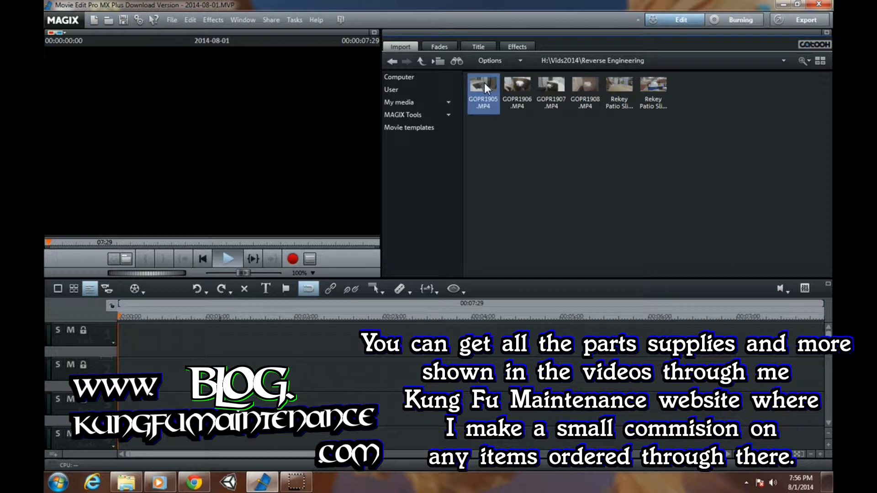
click(227, 259)
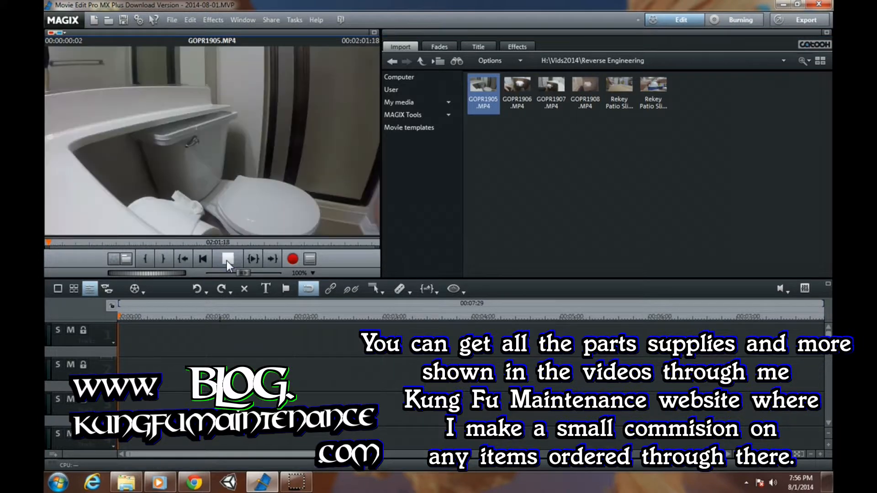
click(226, 260)
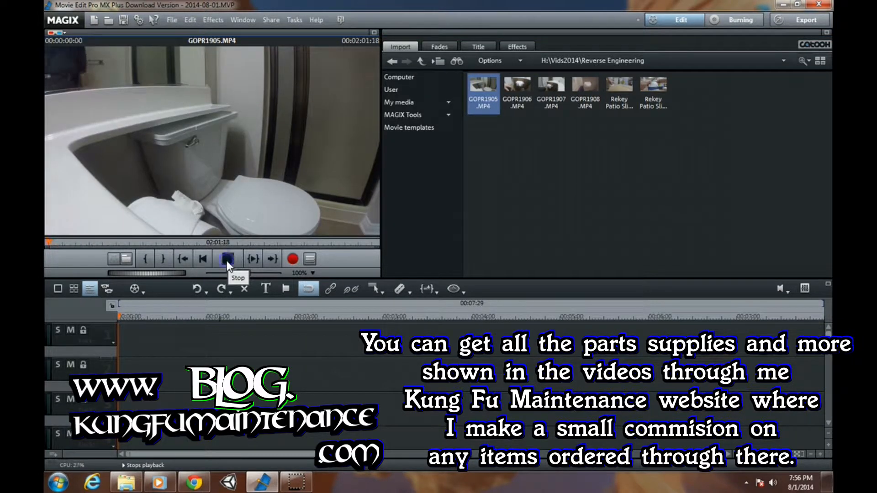
click(520, 89)
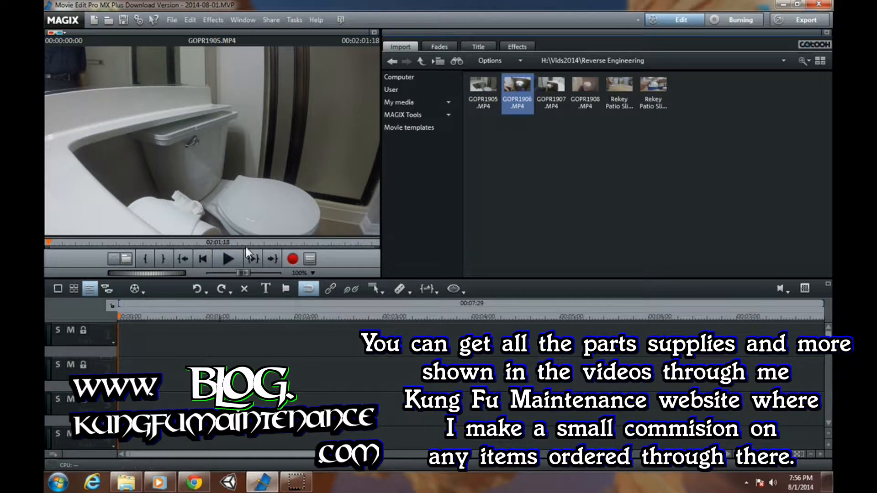
click(229, 260)
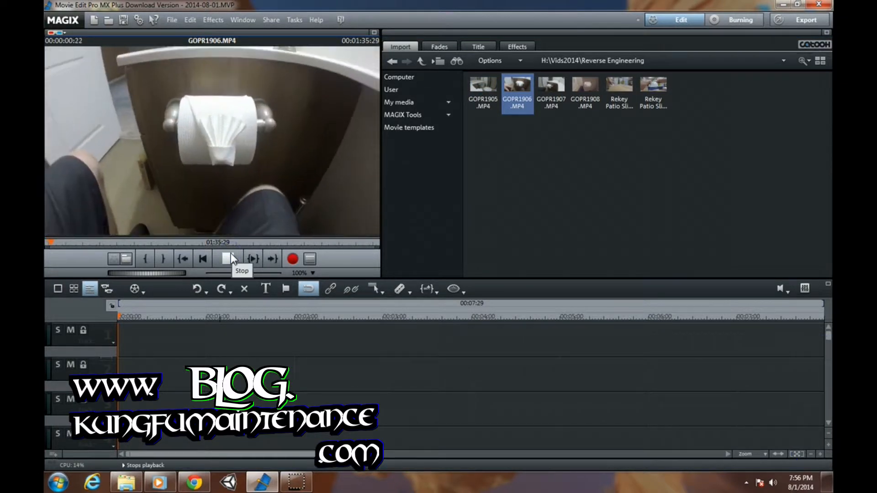
click(230, 260)
Place GOPR1906.MP4 at the start of track 1 and adjust the movie settings to match the file
drag(514, 87, 134, 344)
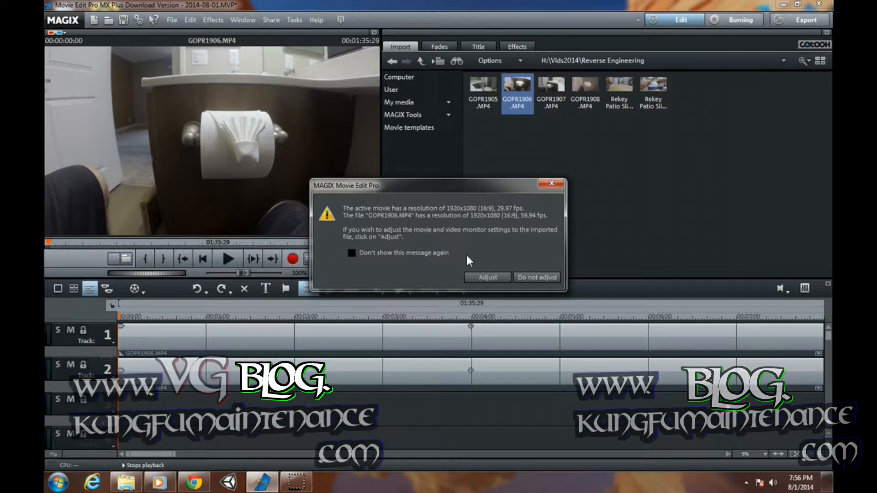
click(494, 278)
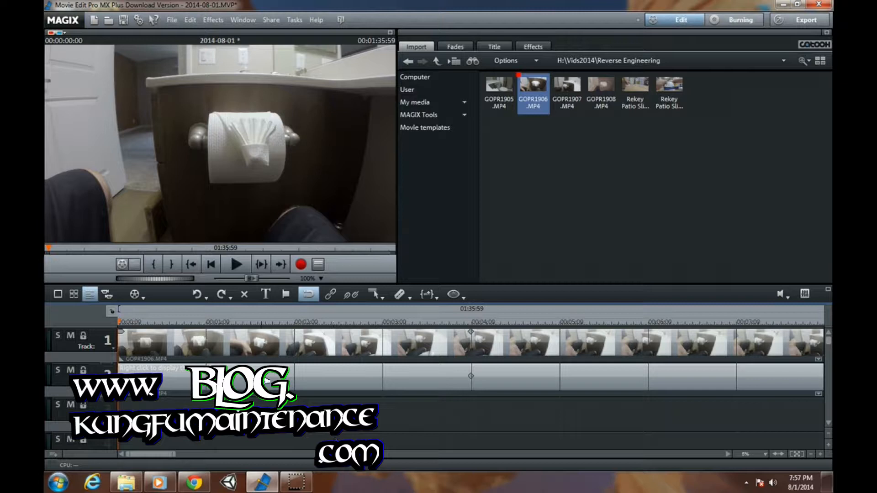
Shift the GOPR1906.MP4 clip later on the timeline to start at about 2 seconds, leaving a gap for an intro
click(244, 349)
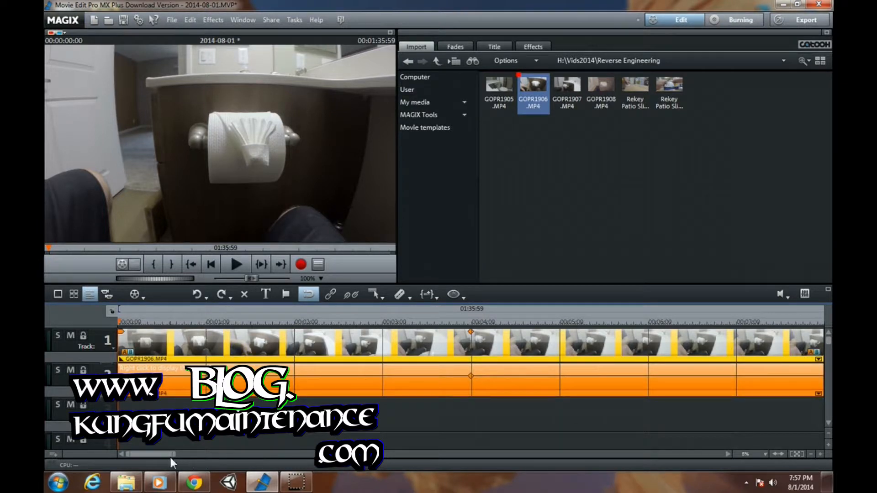
click(235, 265)
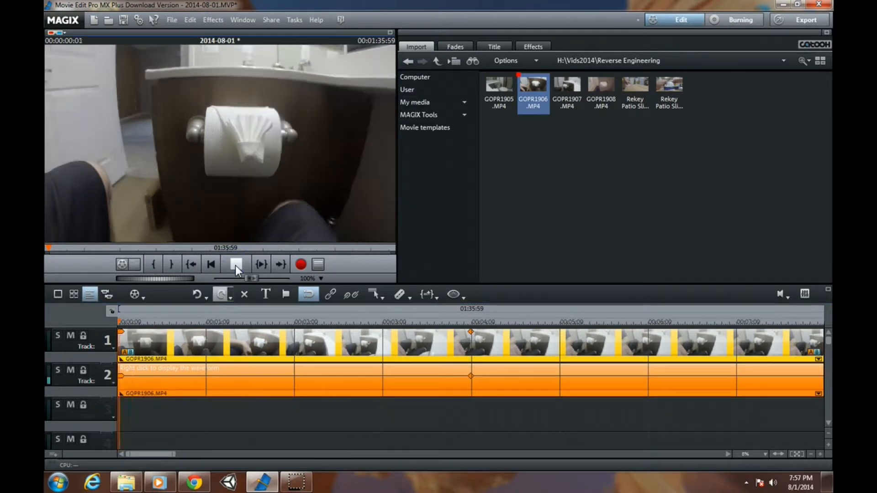
drag(155, 341, 322, 341)
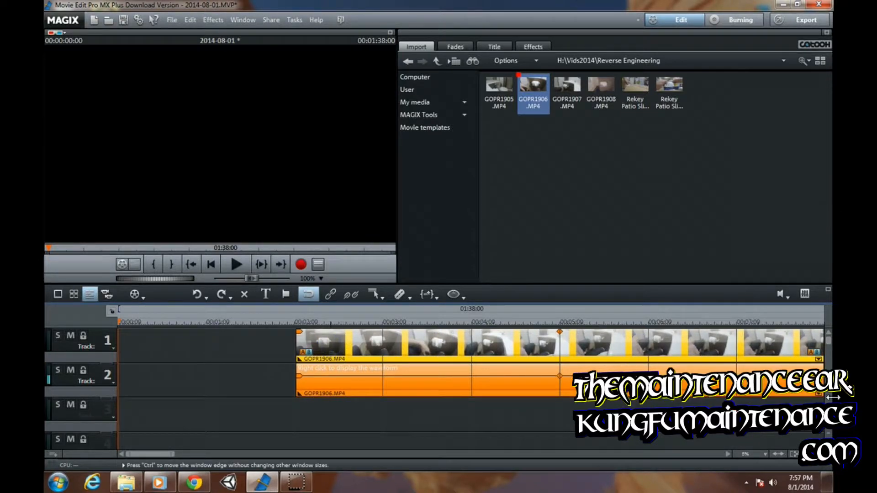
Go up to the H:\Vids2014 folder and look through its subfolders
click(436, 66)
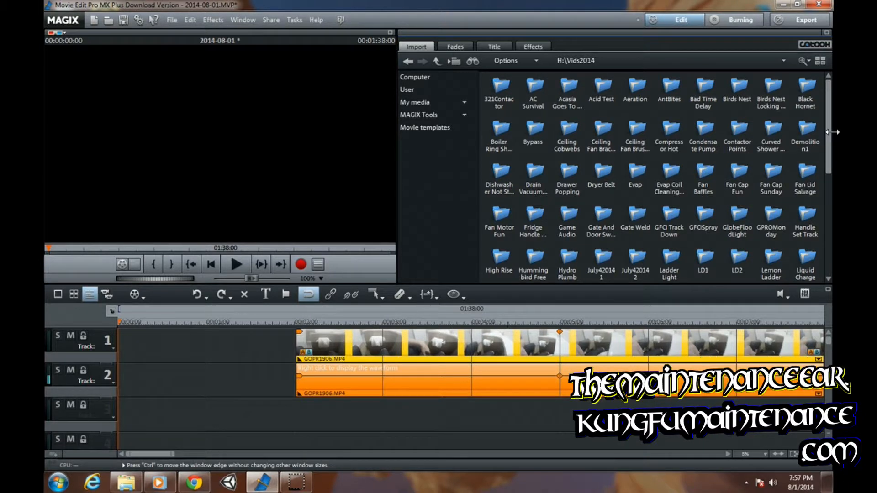
scroll(814, 149, down, 4)
scroll(811, 105, up, 4)
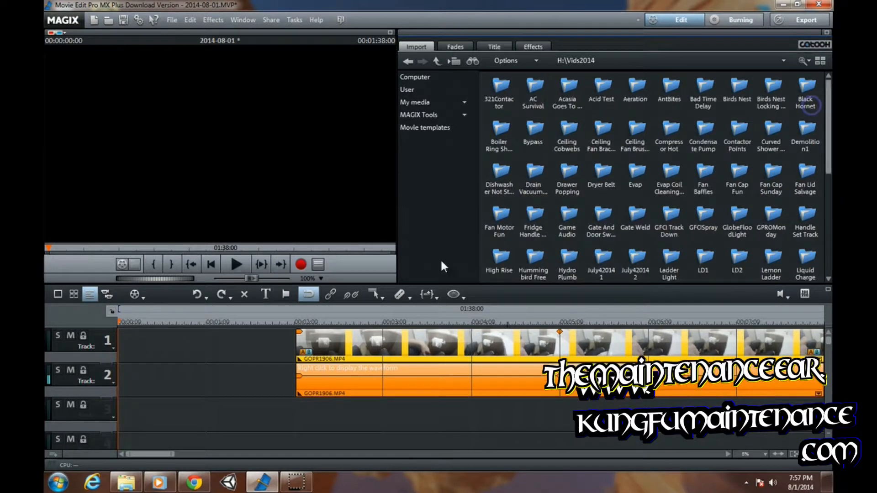
Check the frames in the opening gap and the start of the clip, and return the playback marker to the movie's start
click(312, 322)
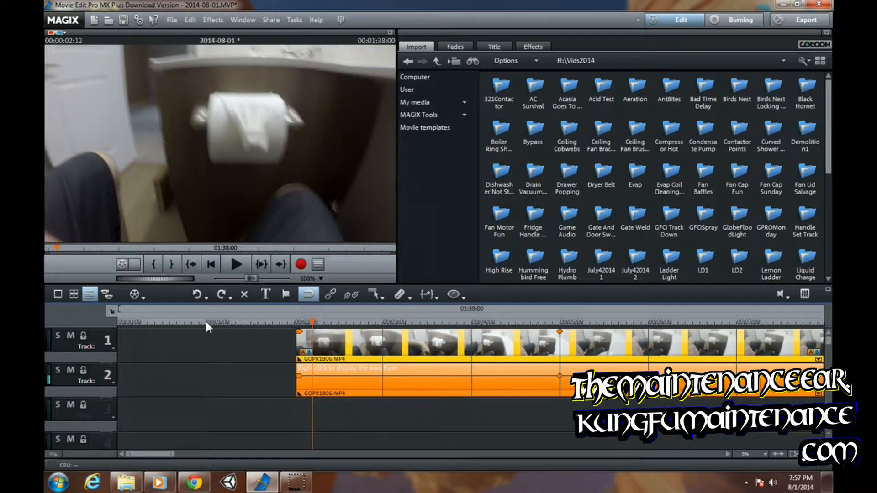
click(179, 319)
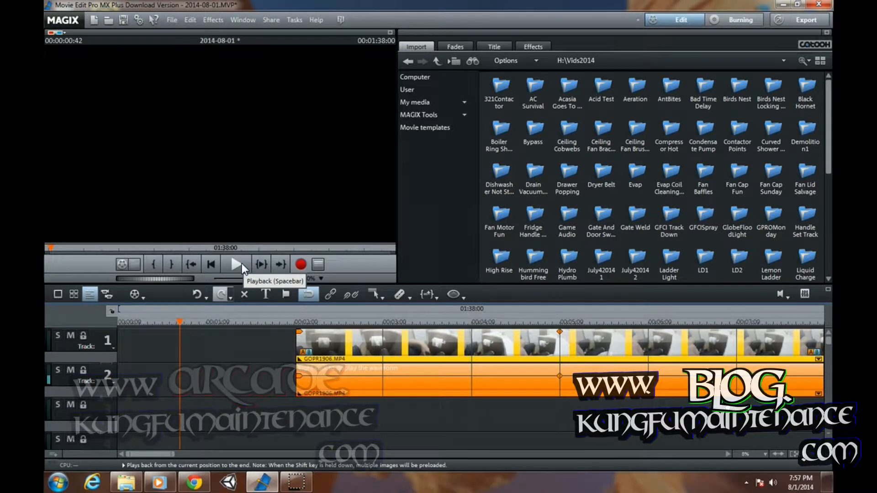
click(343, 315)
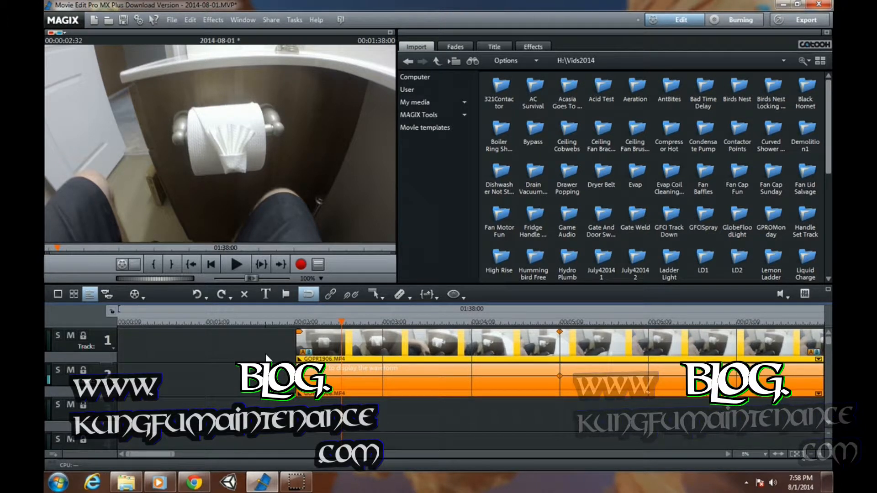
click(188, 321)
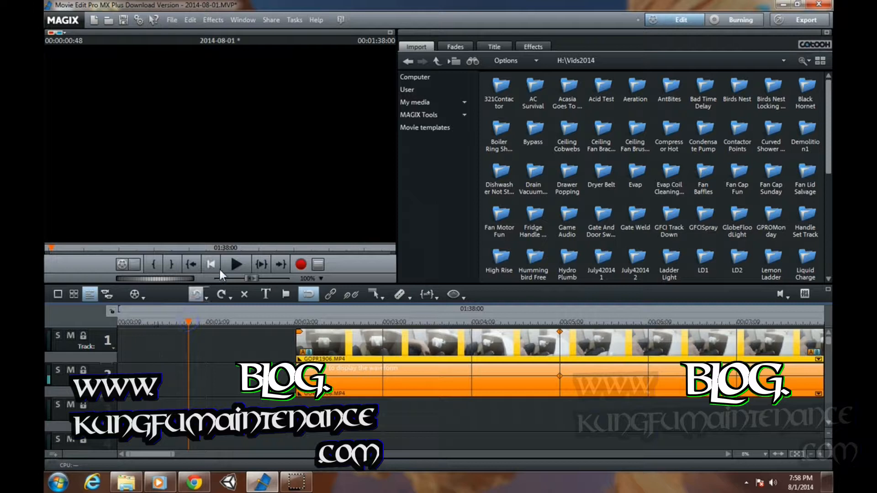
click(211, 264)
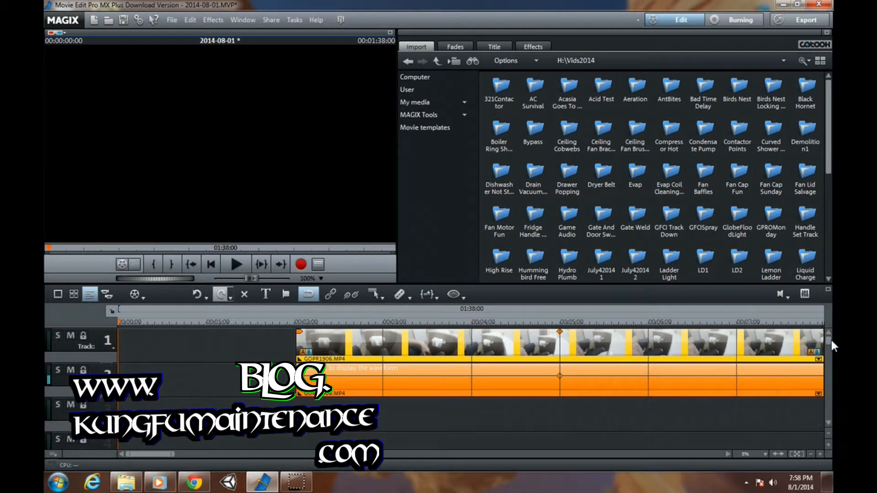
Open the H:\ - My Book drive in the media browser
click(423, 79)
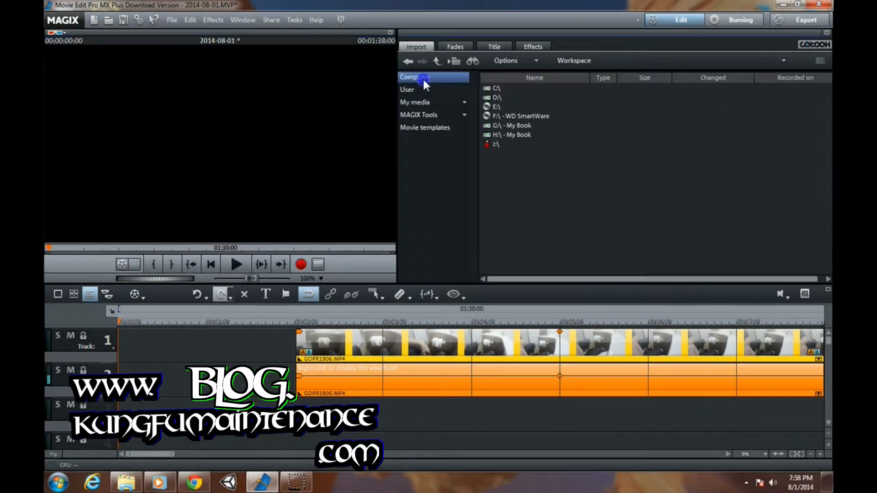
double_click(515, 135)
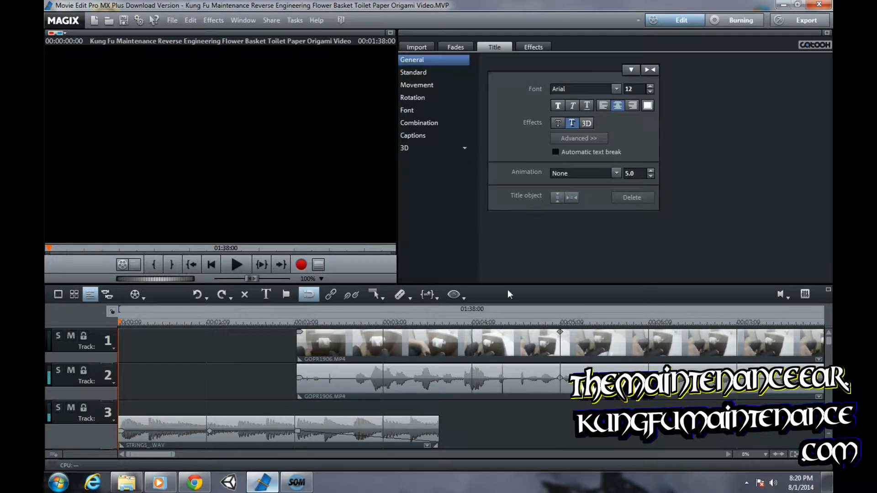
Set the title font to Mael with a size of 18
click(616, 89)
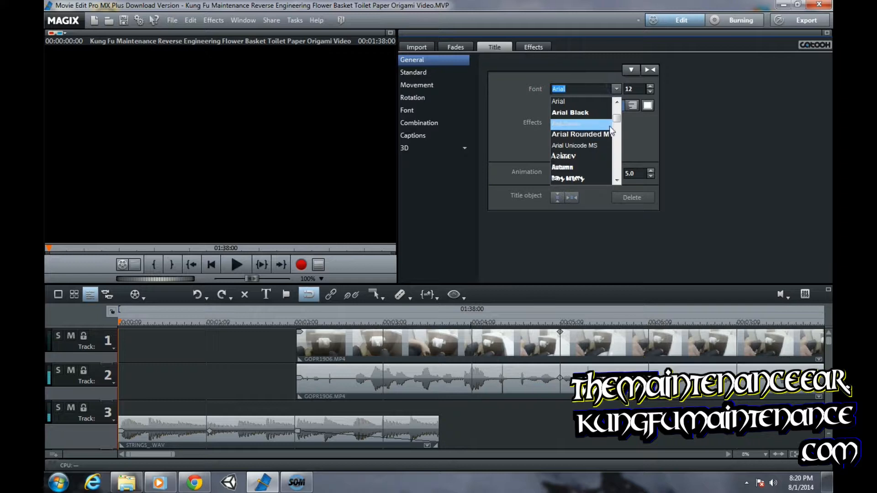
drag(617, 122, 615, 148)
drag(614, 149, 616, 149)
click(616, 182)
click(617, 181)
click(616, 182)
click(616, 181)
click(577, 146)
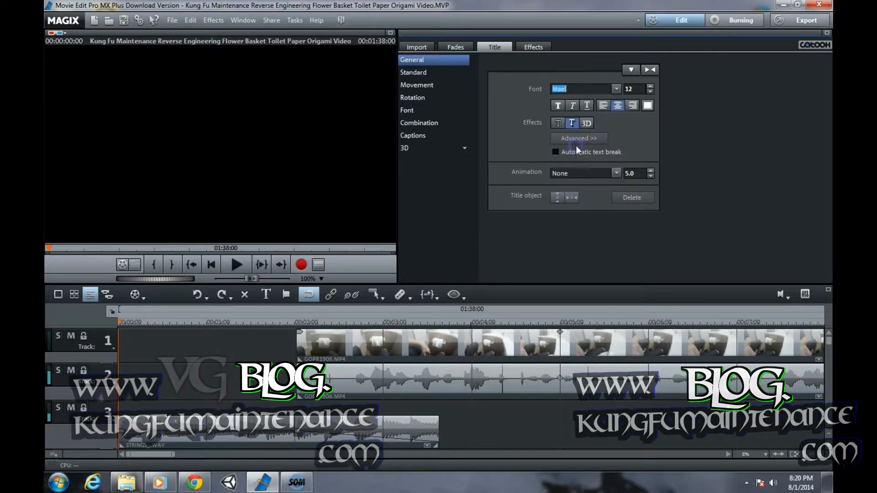
click(649, 86)
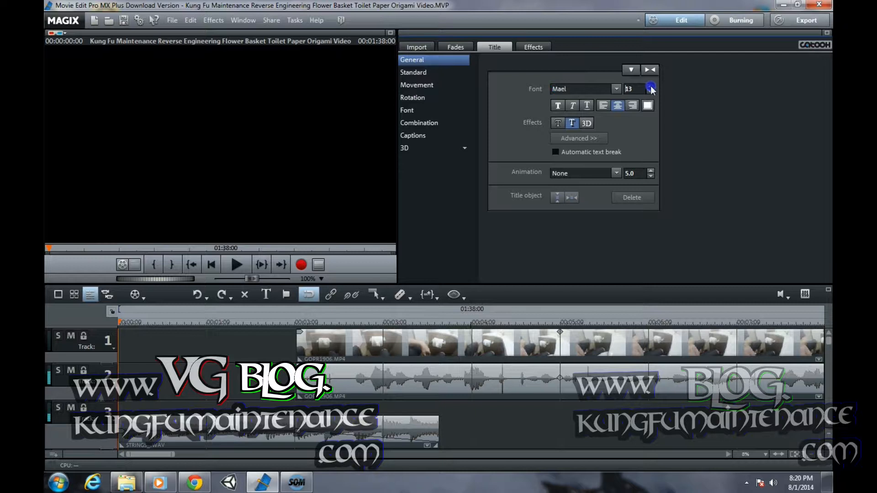
click(650, 86)
click(649, 87)
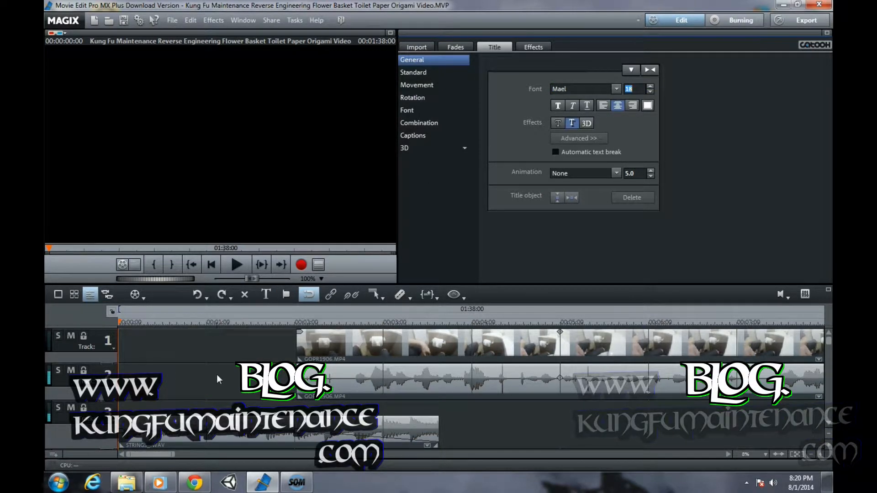
Add a title reading "Kung Fu Maintenance" in the preview frame at the start of the movie
mouse_move(118, 323)
mouse_down()
mouse_move(227, 323)
mouse_move(104, 328)
mouse_up()
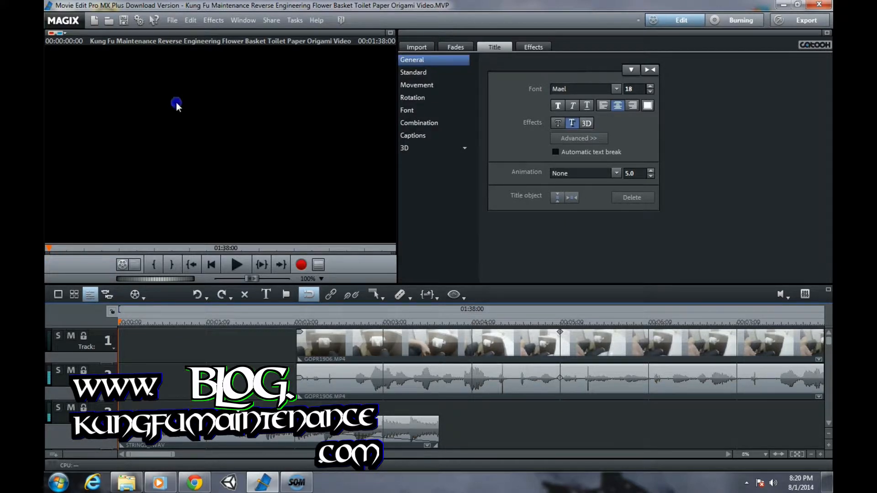
click(176, 102)
click(206, 101)
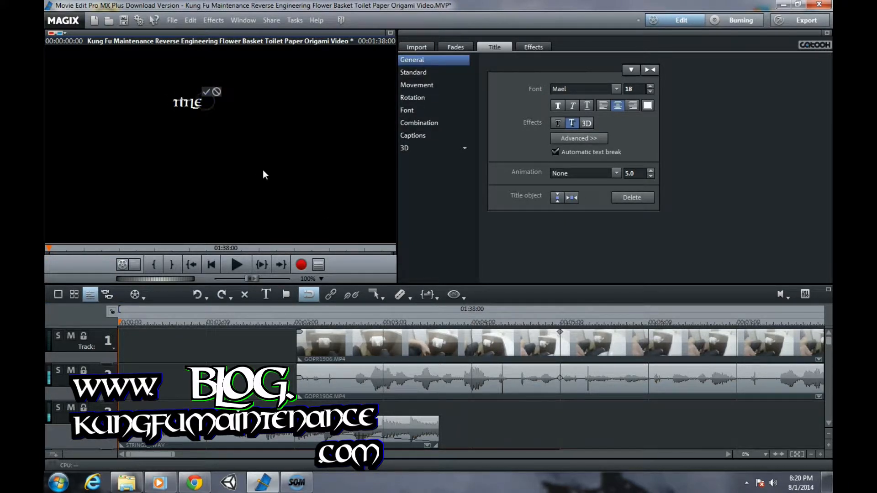
key(BackSpace)
key(BackSpace)
key(BackSpace)
key(BackSpace)
key(BackSpace)
text(Kung Fu Maintenance)
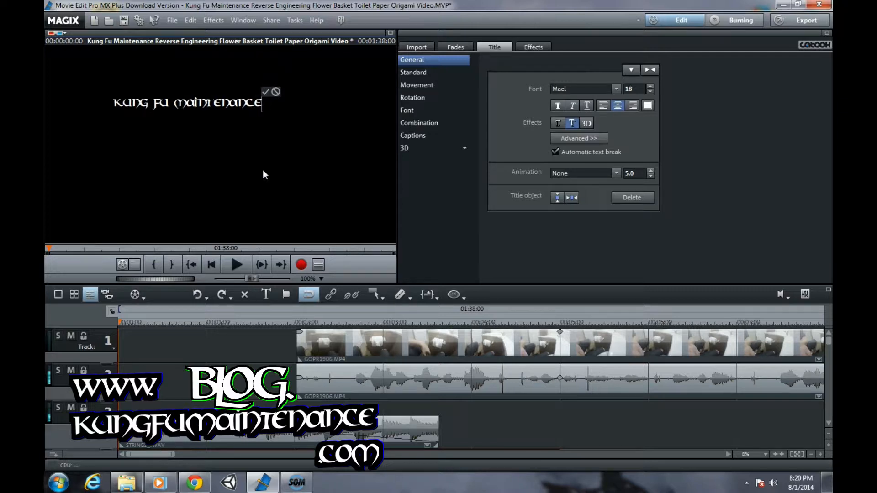
click(266, 93)
Position the "Kung Fu Maintenance" title near the top of the frame and enlarge its font size to 26
drag(222, 108, 260, 75)
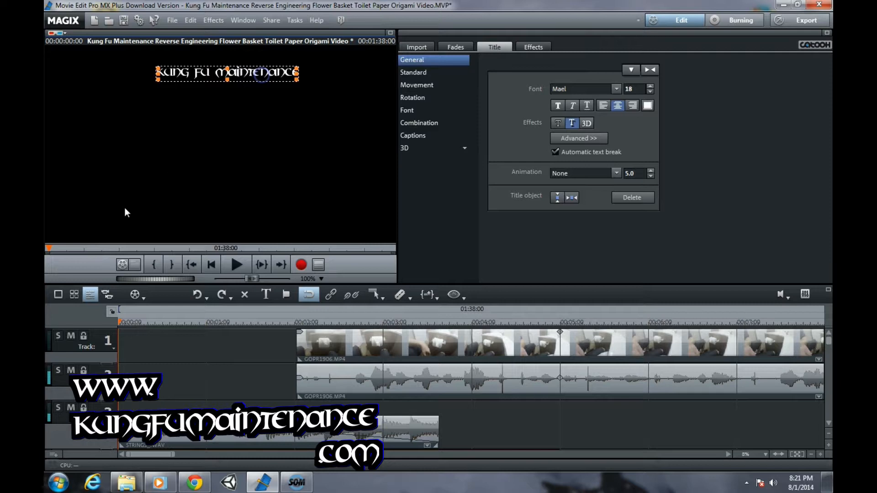
click(650, 86)
click(649, 86)
click(650, 87)
click(650, 86)
click(650, 87)
click(650, 87)
click(650, 91)
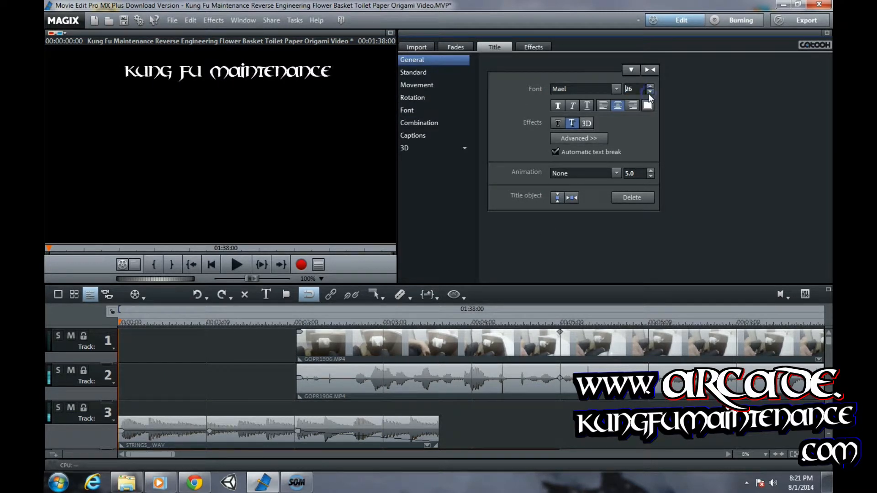
click(235, 82)
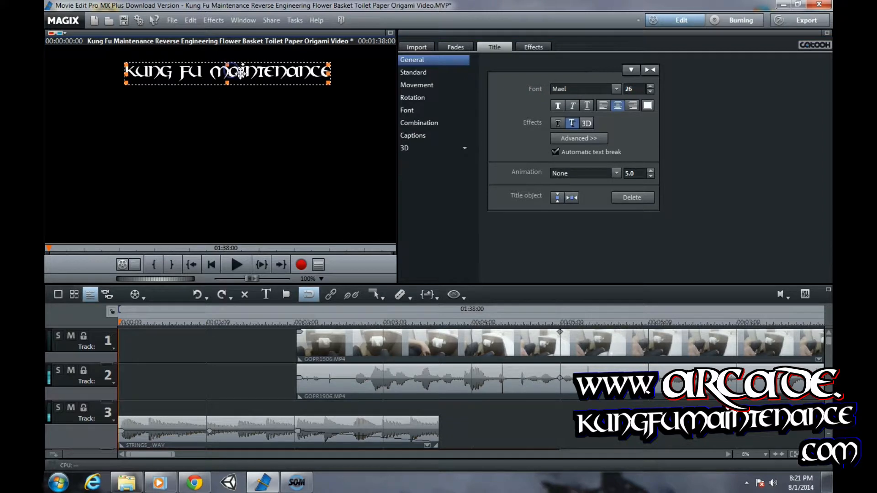
Enable a black outline and a blue 3D effect for the "Kung Fu Maintenance" title in its advanced text settings
click(587, 138)
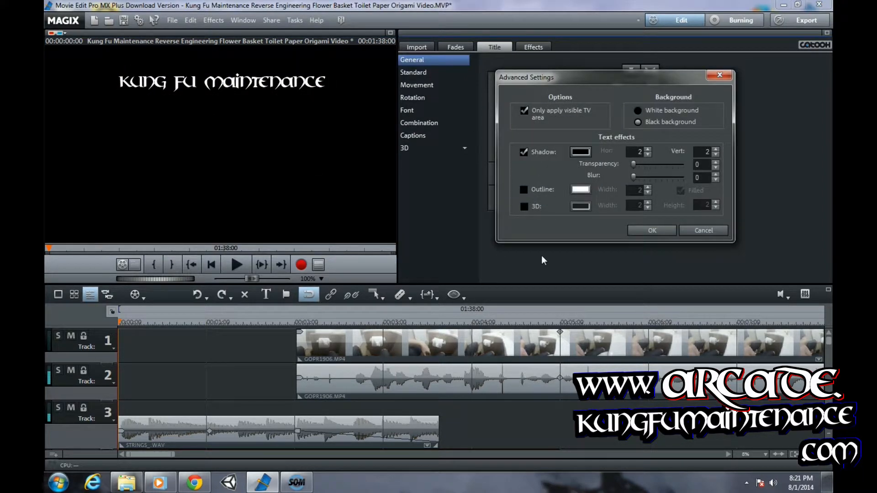
click(523, 189)
click(523, 207)
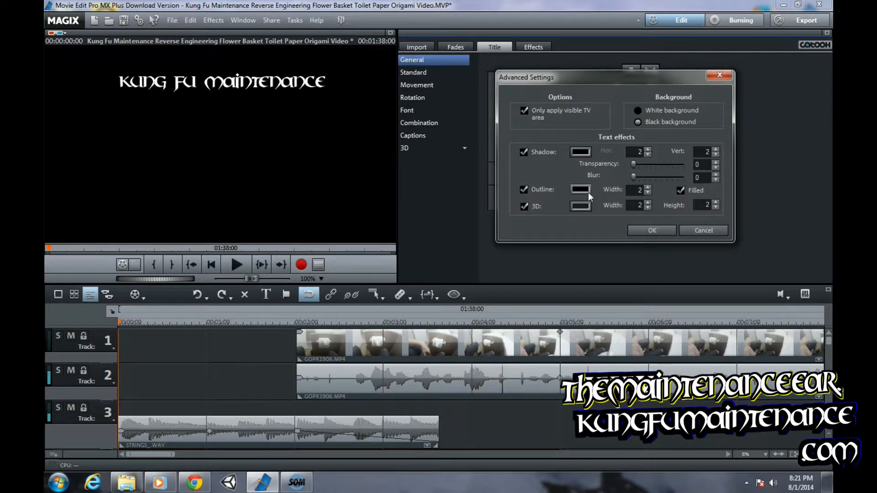
click(583, 207)
click(561, 137)
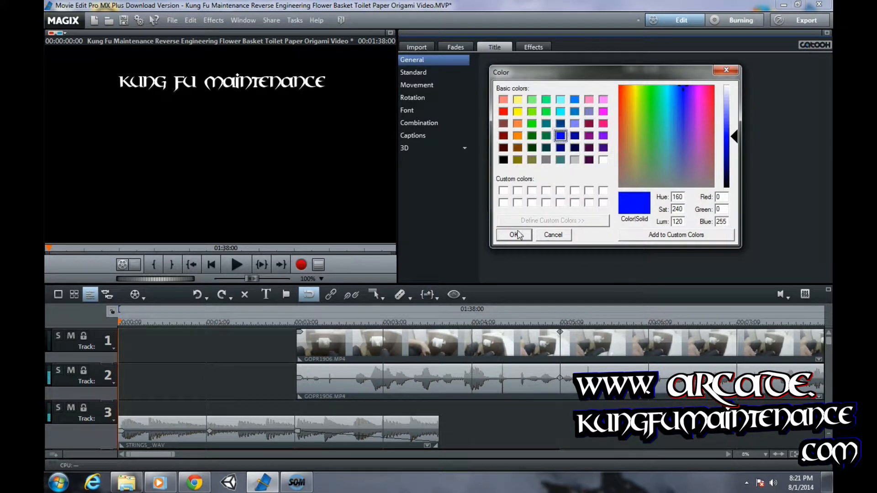
click(514, 235)
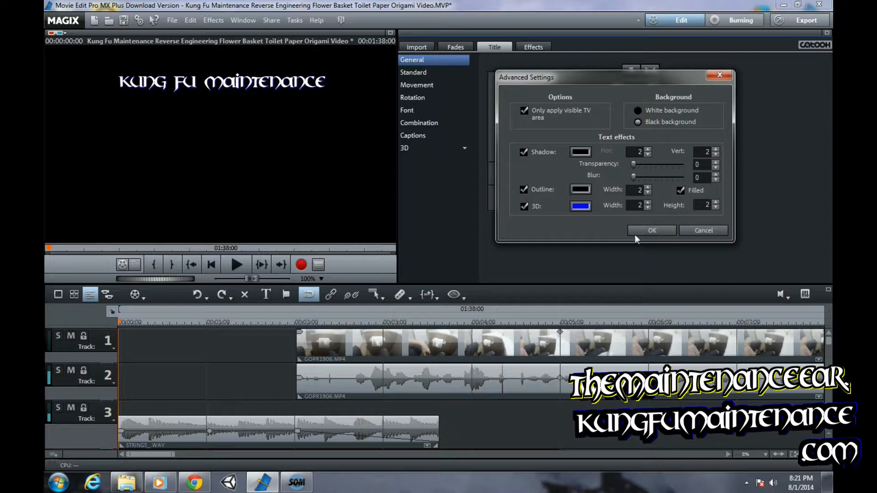
Set the title's 3D effect width to 5, lower its 3D height below zero, and apply the advanced settings
click(649, 203)
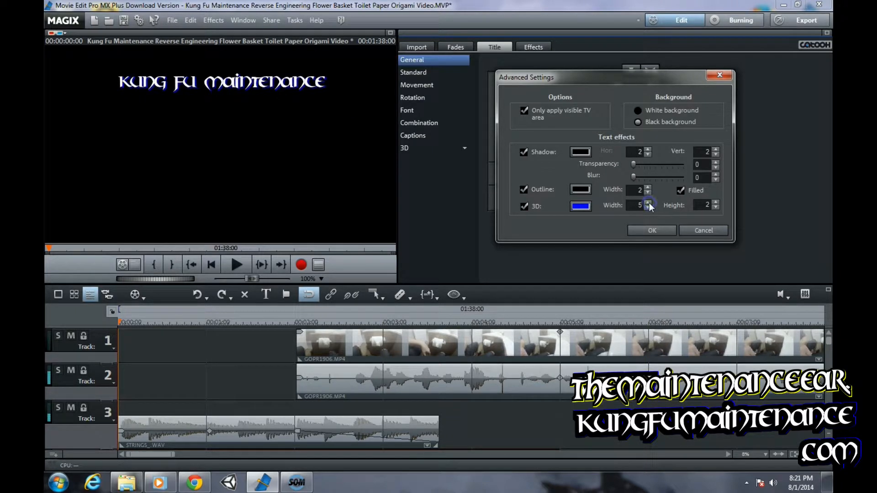
click(715, 208)
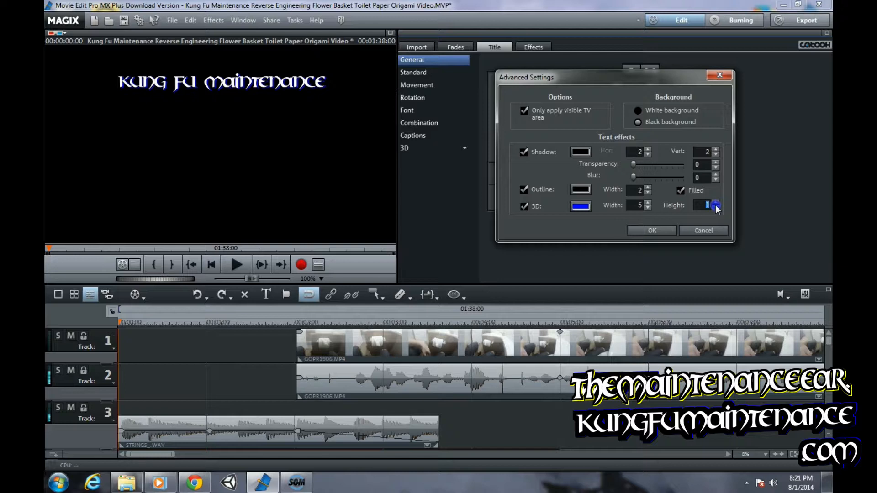
click(715, 207)
click(716, 208)
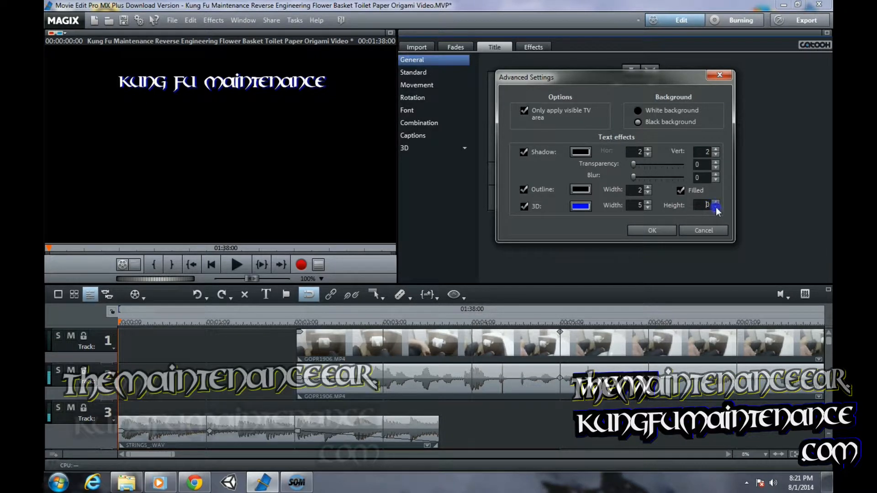
click(715, 208)
click(716, 207)
click(715, 208)
click(715, 208)
click(716, 208)
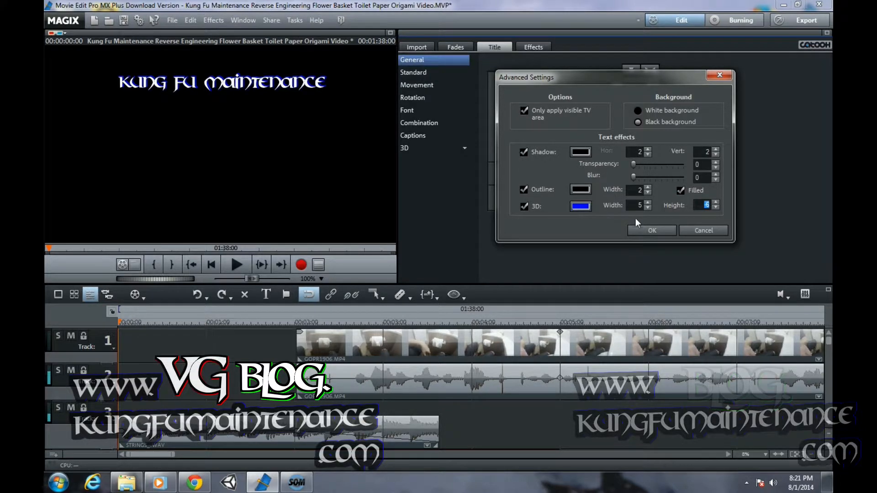
click(652, 230)
Nudge the "Kung Fu Maintenance" title slightly within the preview frame
click(262, 86)
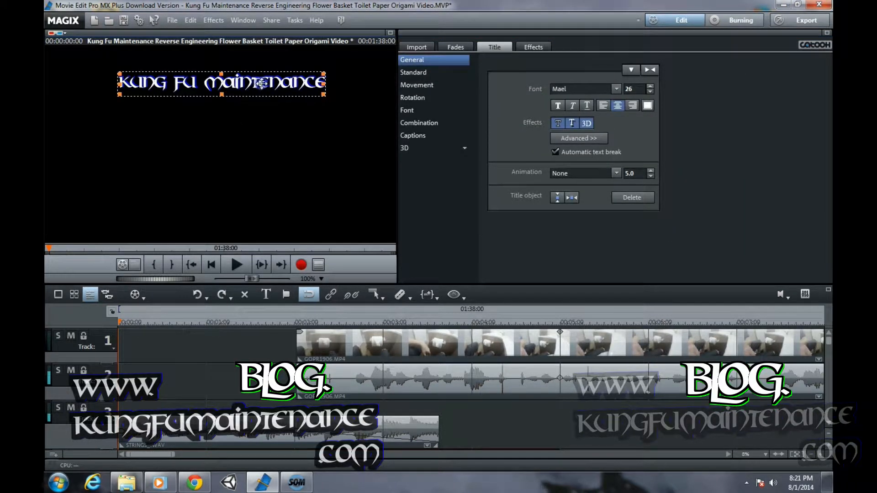
drag(255, 83, 262, 82)
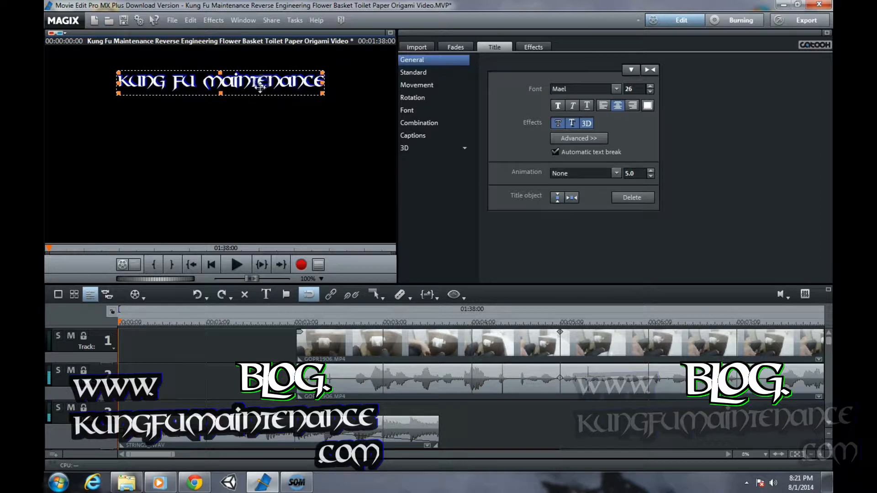
click(279, 144)
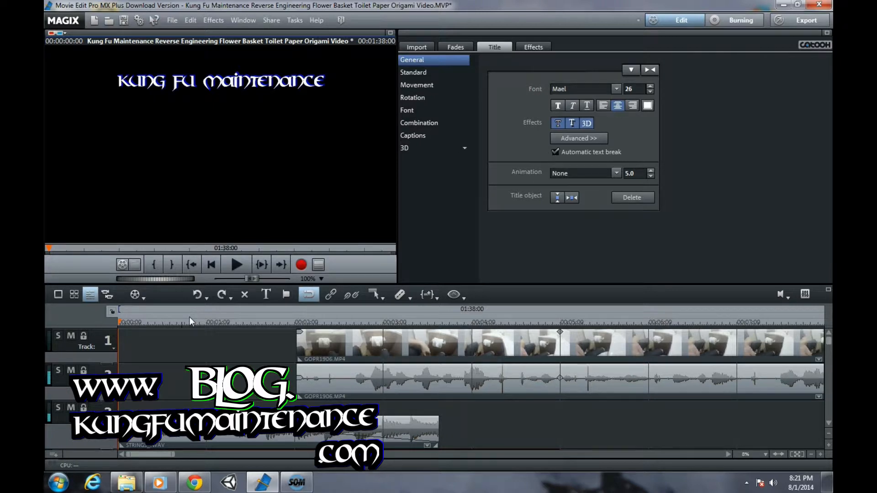
Open the movement template effects for the "Kung Fu Maintenance" title
click(538, 45)
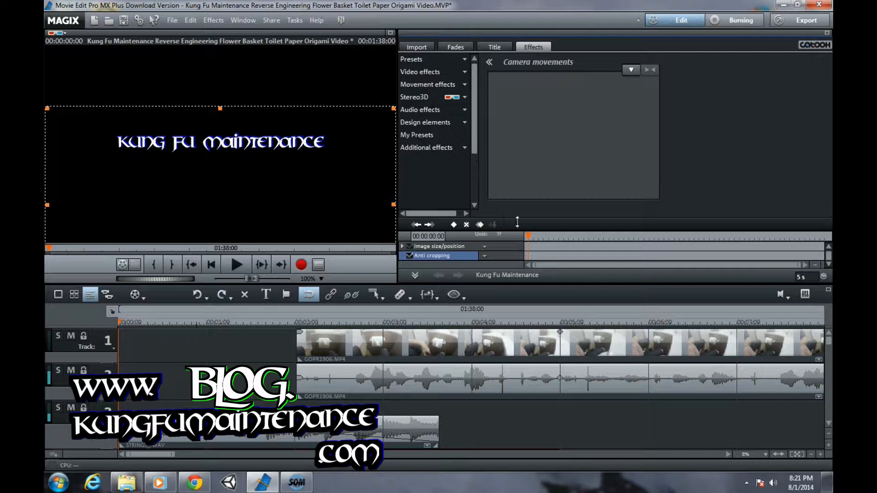
click(448, 84)
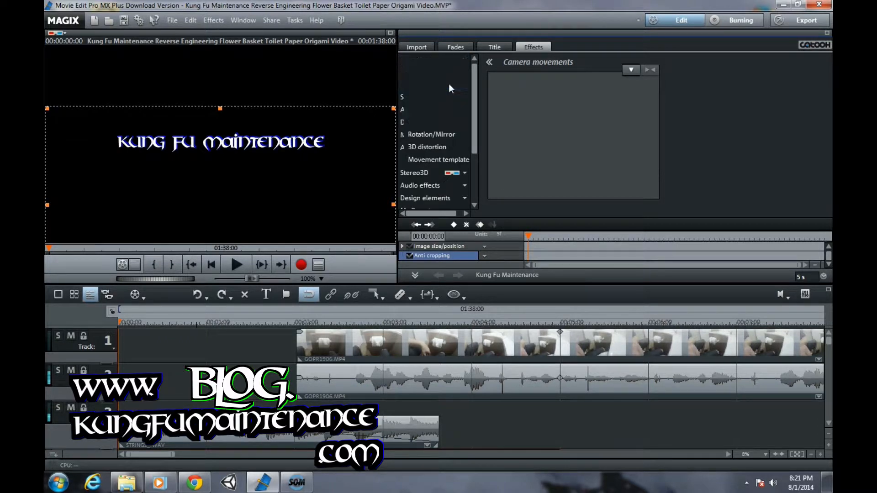
click(441, 160)
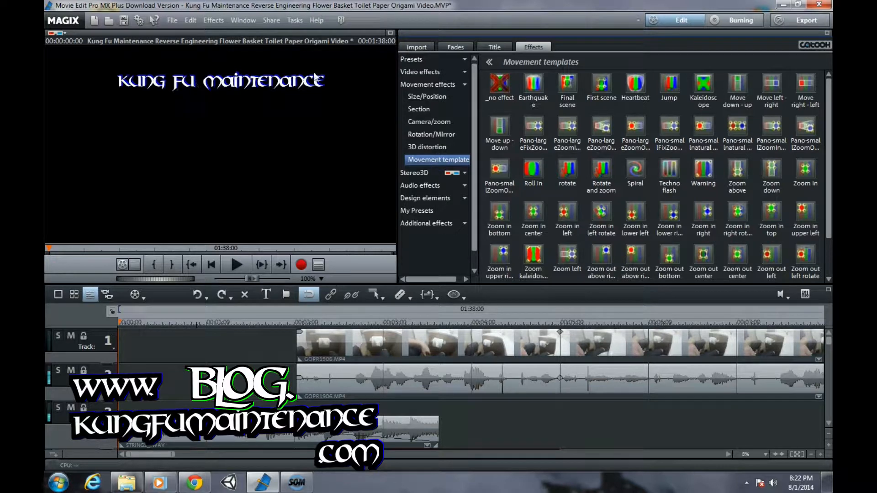
Try the First scene and Heartbeat movement templates on the title, previewing each one
drag(604, 86, 221, 85)
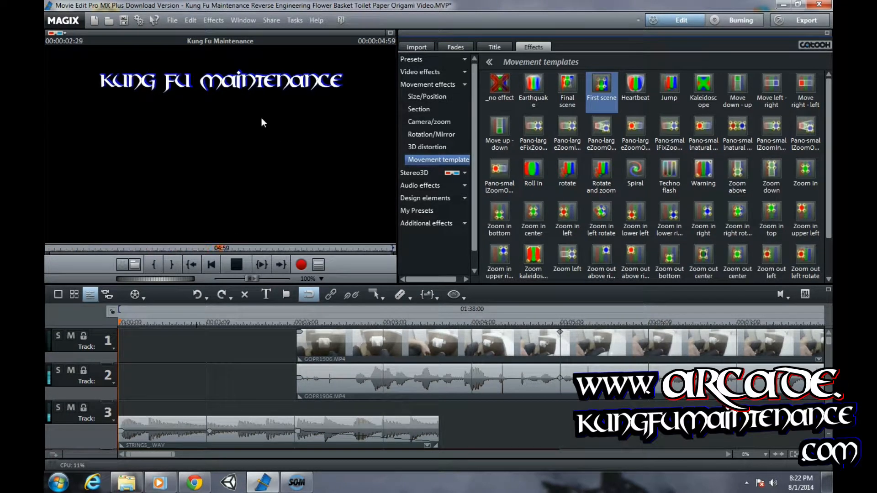
click(237, 265)
click(646, 84)
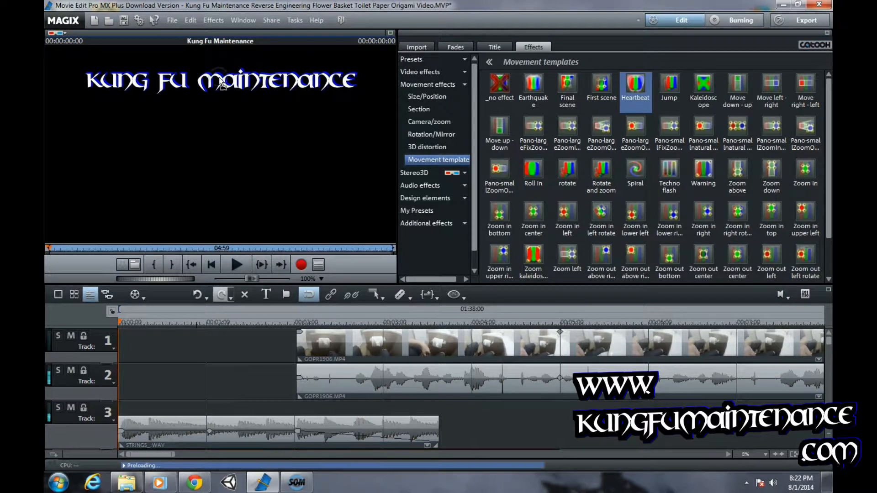
click(236, 265)
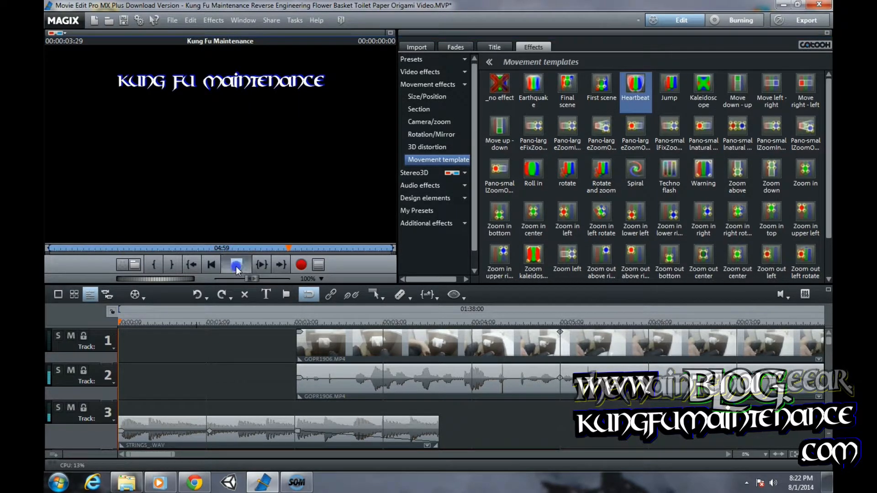
Undo the recent title changes and play the start of the movie to check the title
click(191, 20)
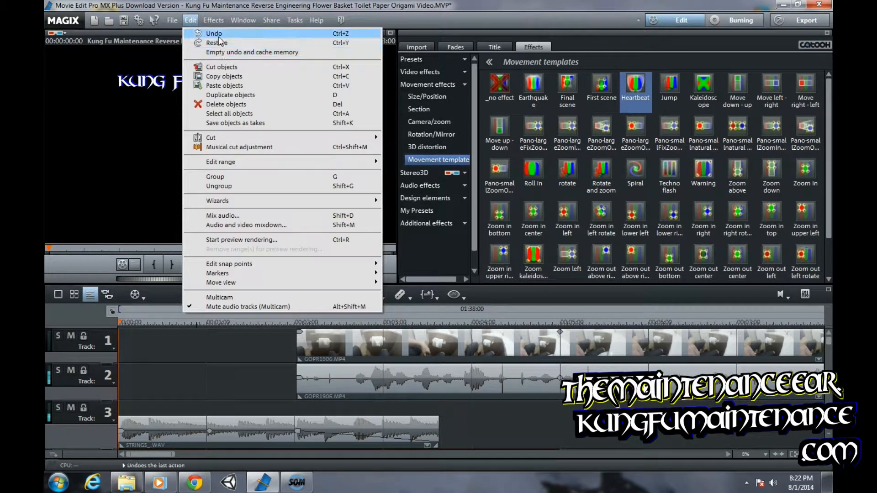
click(220, 42)
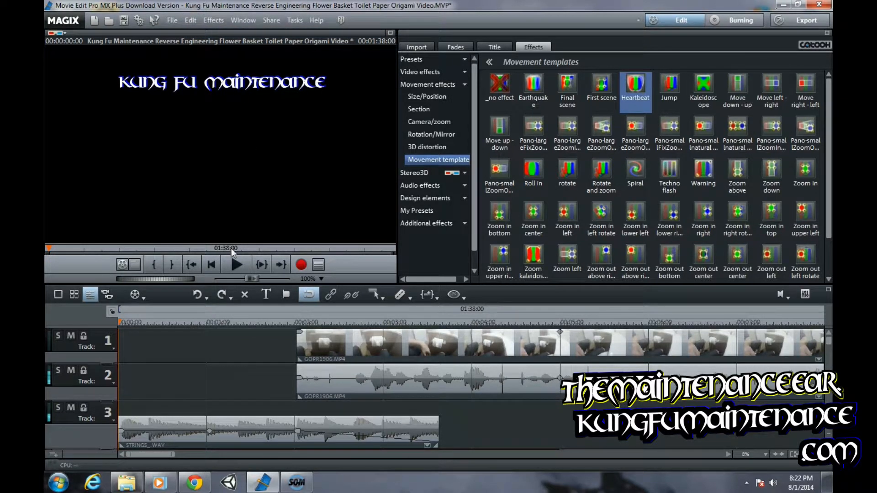
click(236, 266)
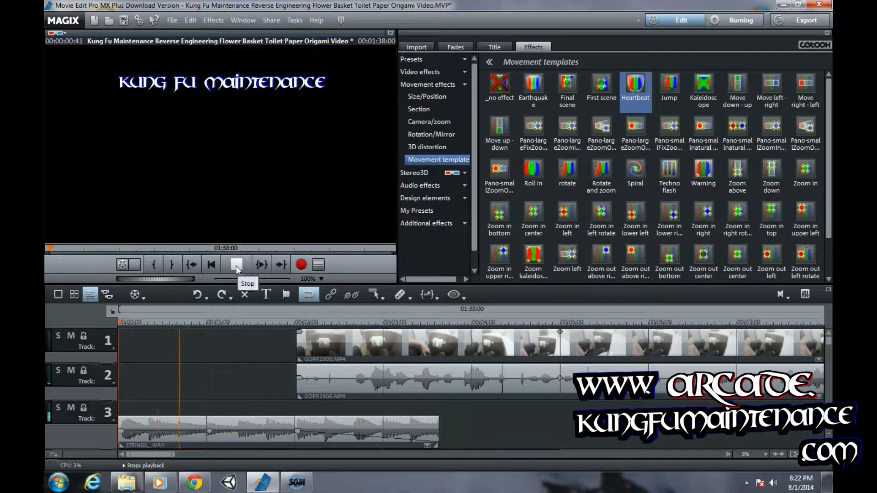
click(236, 266)
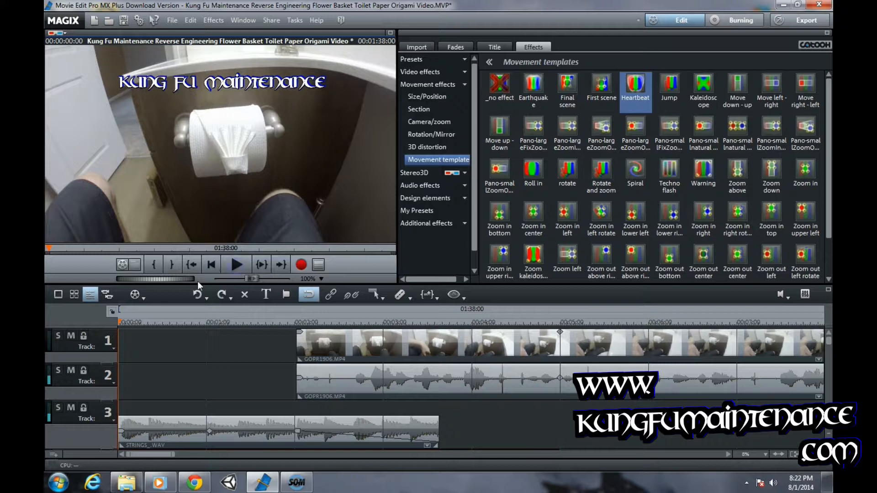
Try the First scene movement template on the selected title, preview it, and return the playhead to the movie's start
click(250, 86)
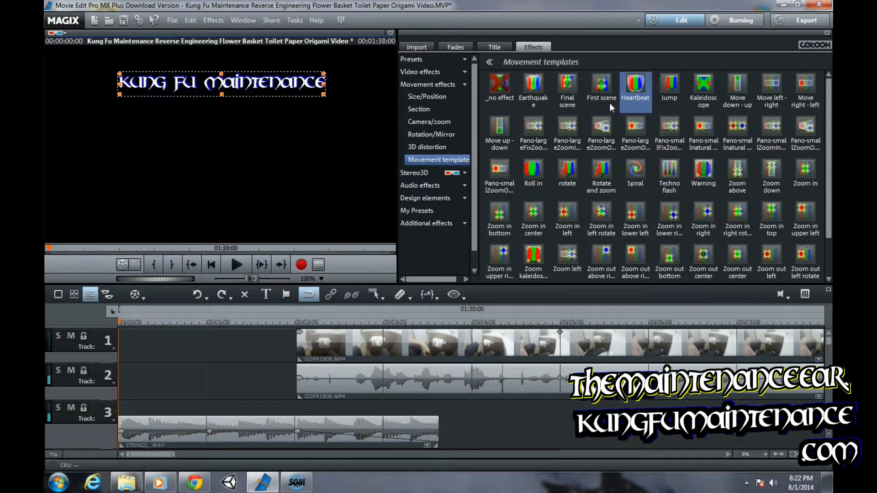
click(602, 88)
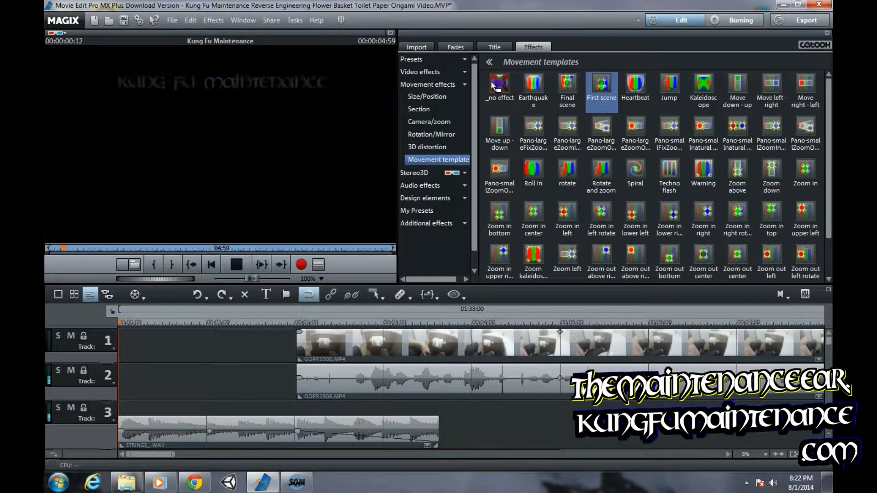
click(235, 265)
click(234, 265)
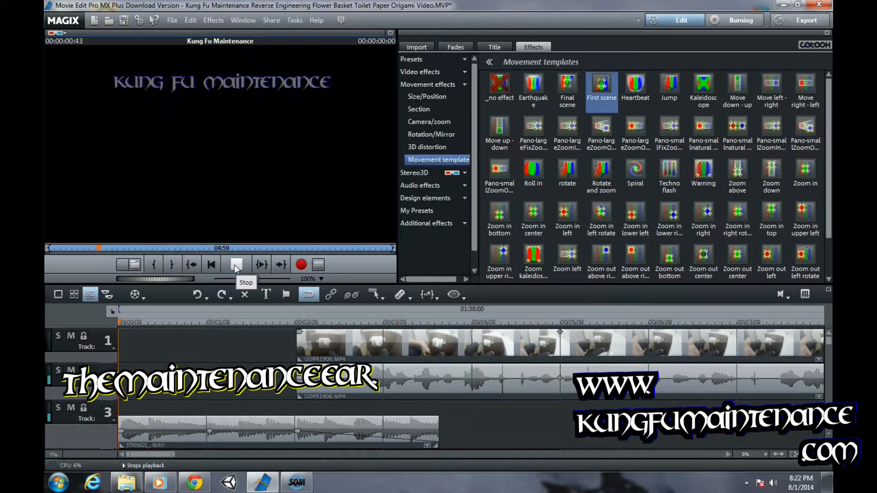
click(234, 266)
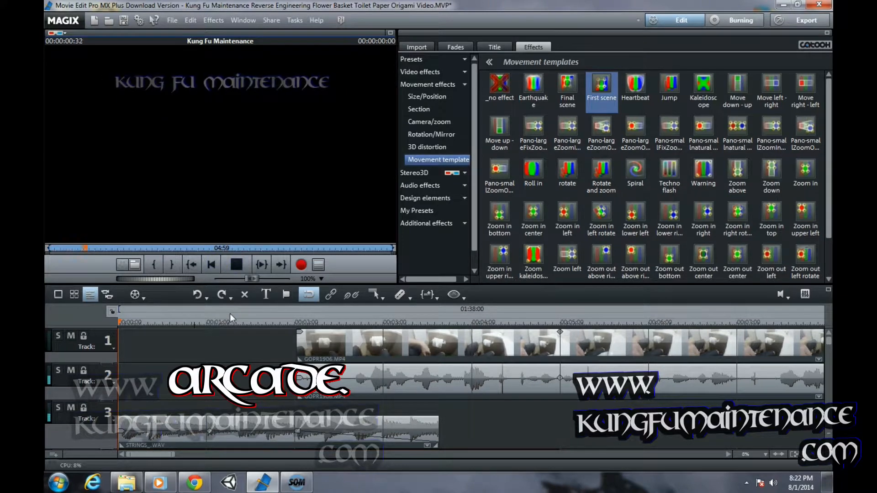
click(168, 323)
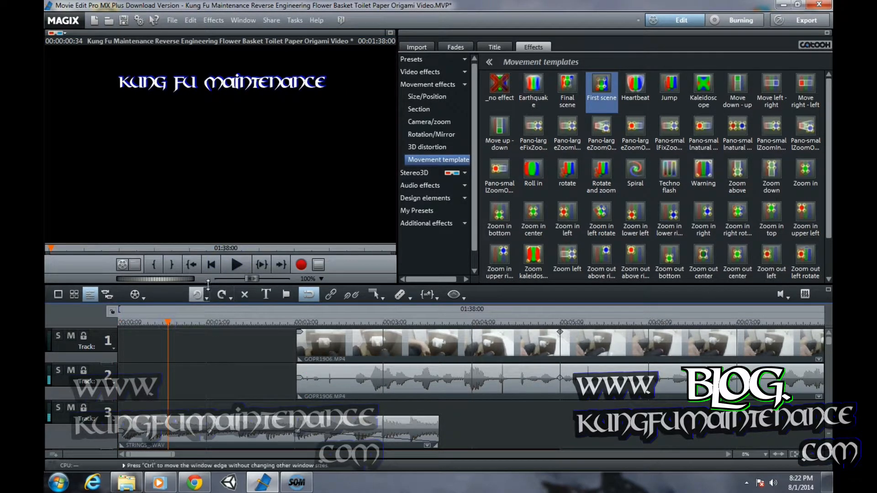
click(214, 265)
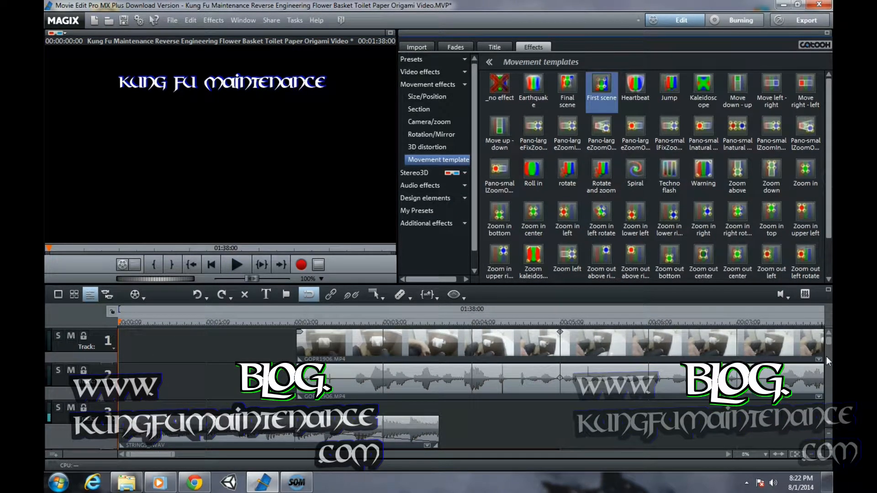
Apply the First scene movement template to the title object on the timeline and play back the intro
scroll(830, 345, down, 3)
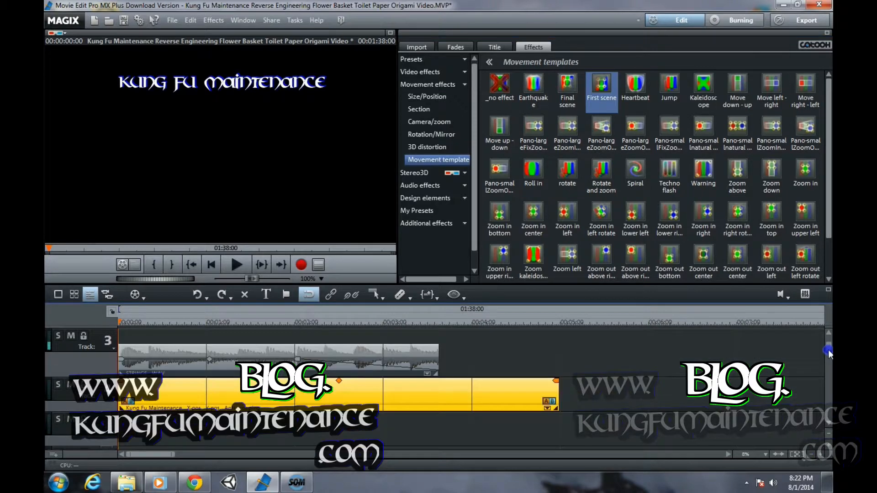
scroll(830, 338, up, 2)
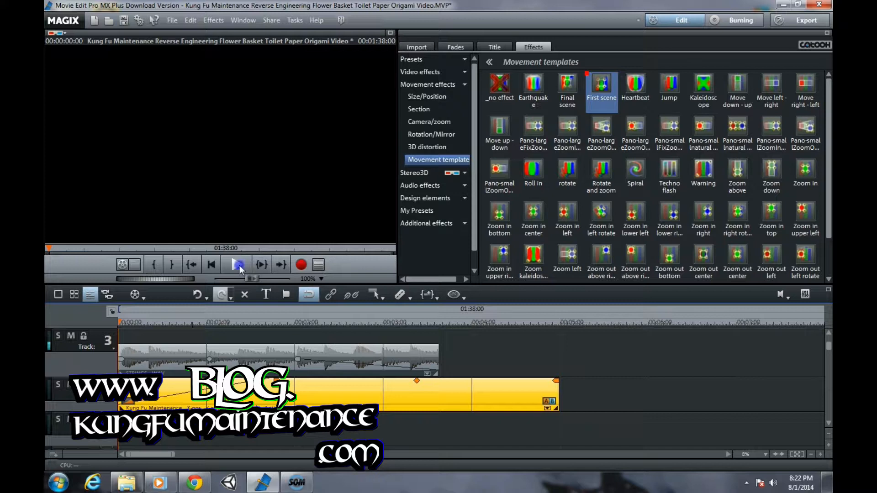
click(239, 266)
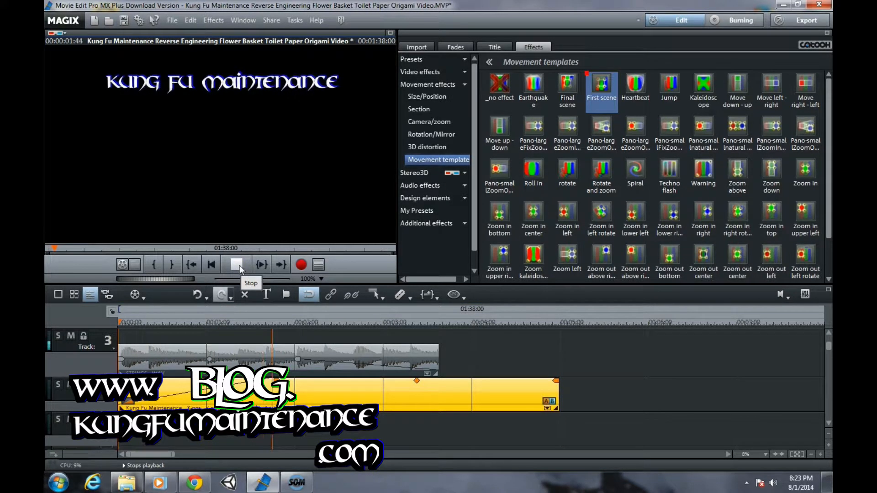
click(238, 265)
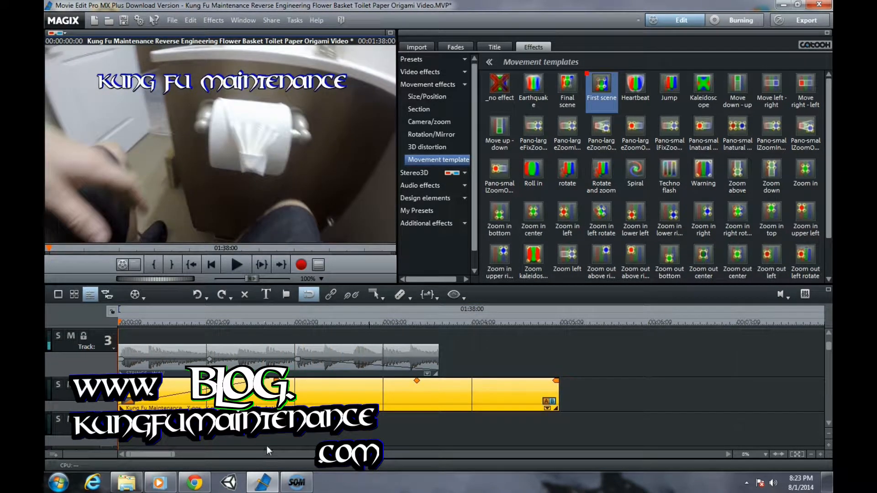
Add a new title in the preview at the movie's start and clear its placeholder text
drag(827, 349, 820, 295)
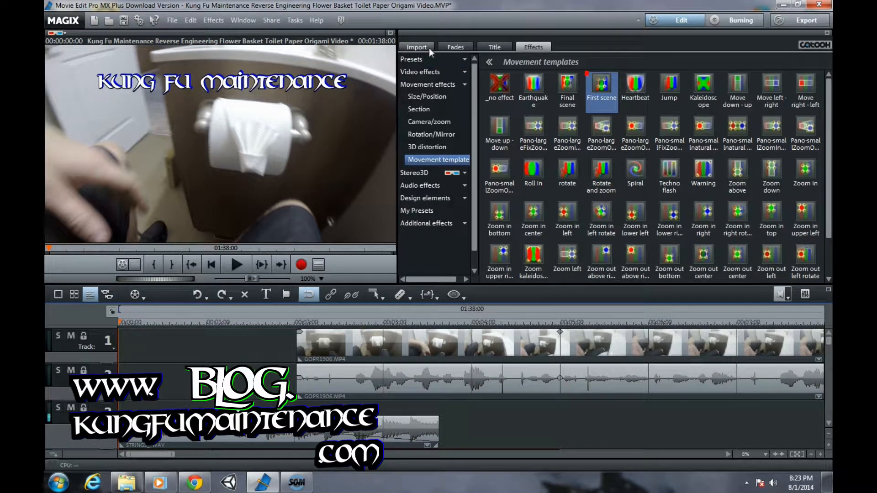
click(491, 47)
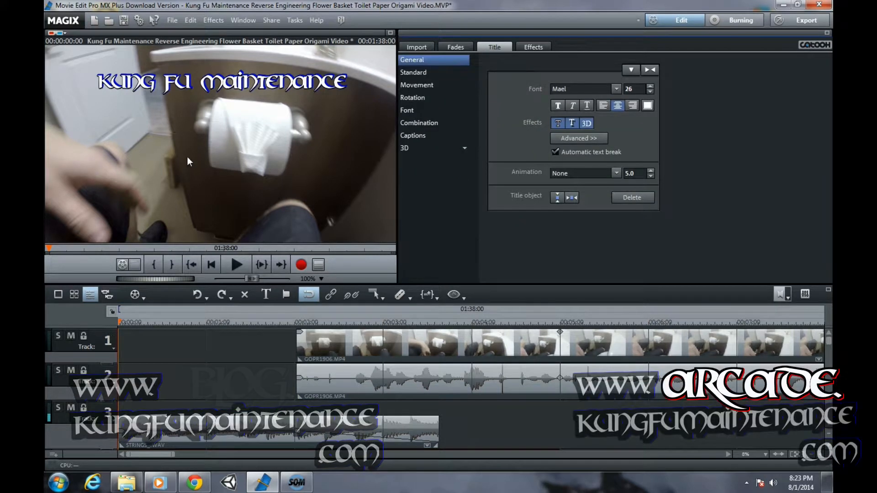
click(169, 138)
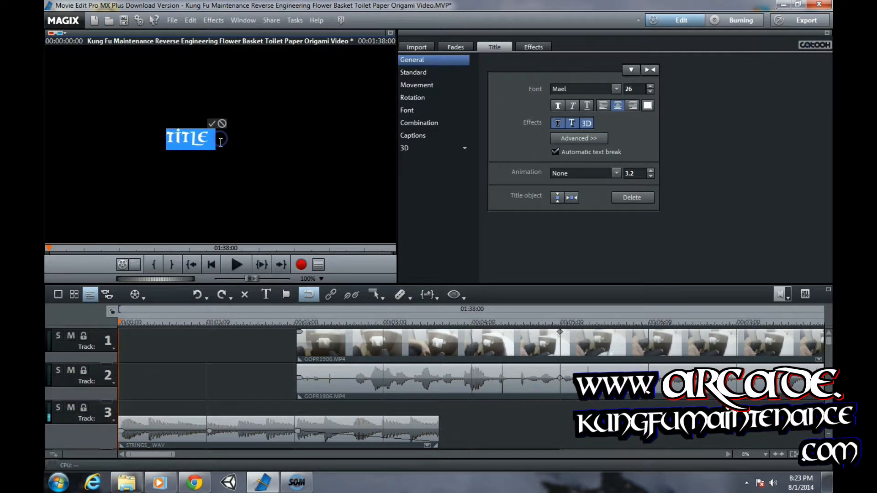
click(222, 141)
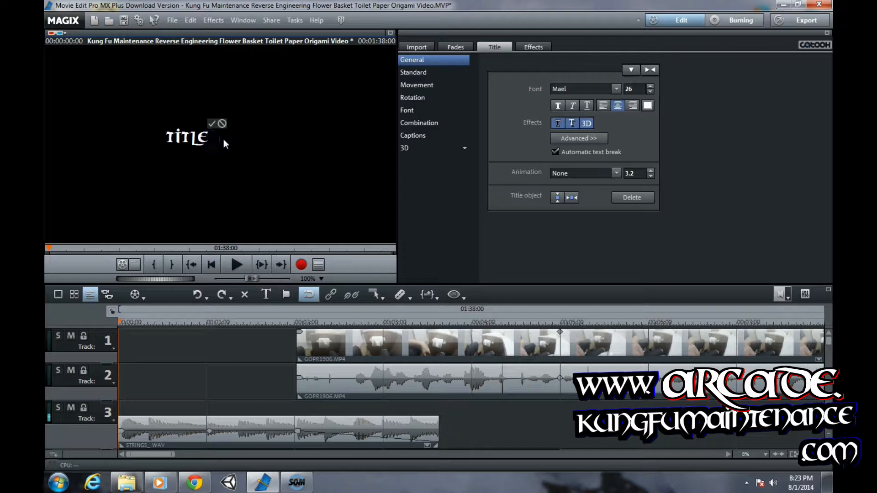
key(BackSpace)
key(BackSpace)
key(BackSpace)
key(BackSpace)
key(BackSpace)
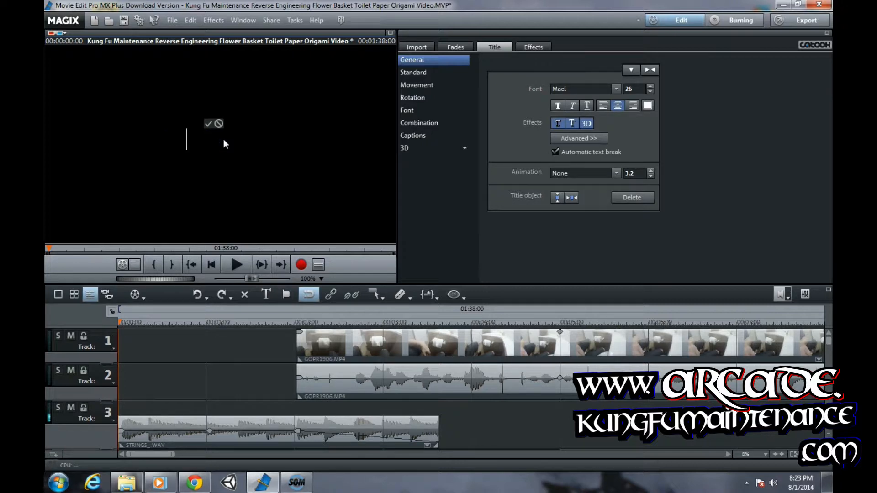
Write "REVERSE ENGINEERING" as the first line of the new title
text(REVERSE )
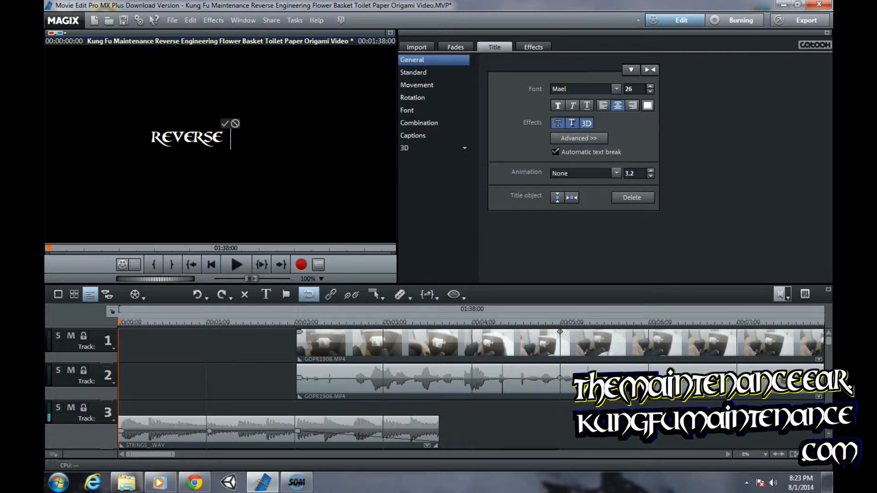
text(ENGINE)
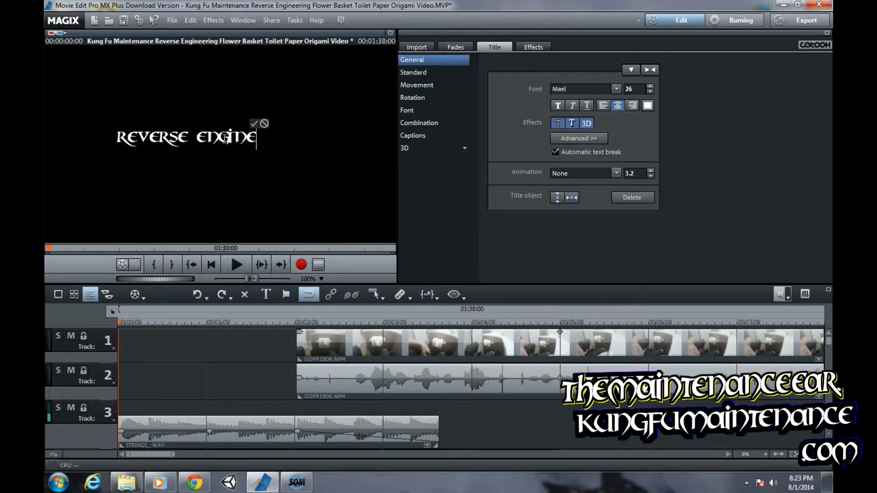
text(ERS)
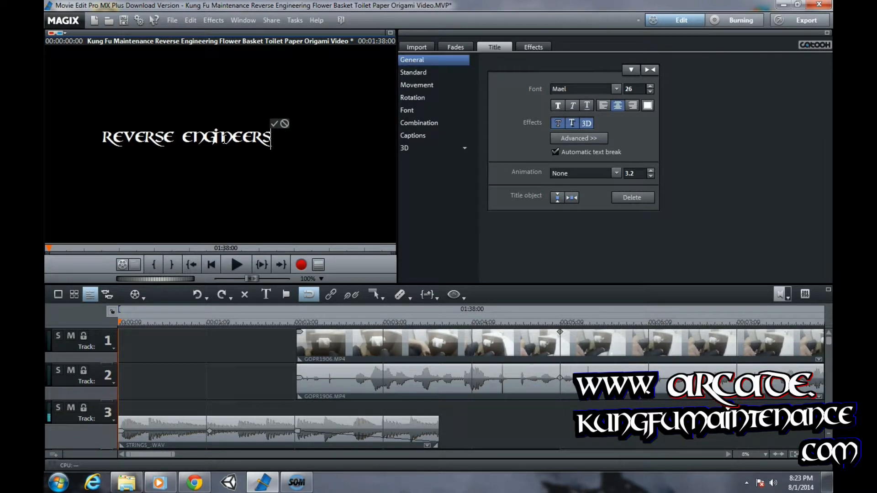
key(BackSpace)
key(BackSpace)
text(RING)
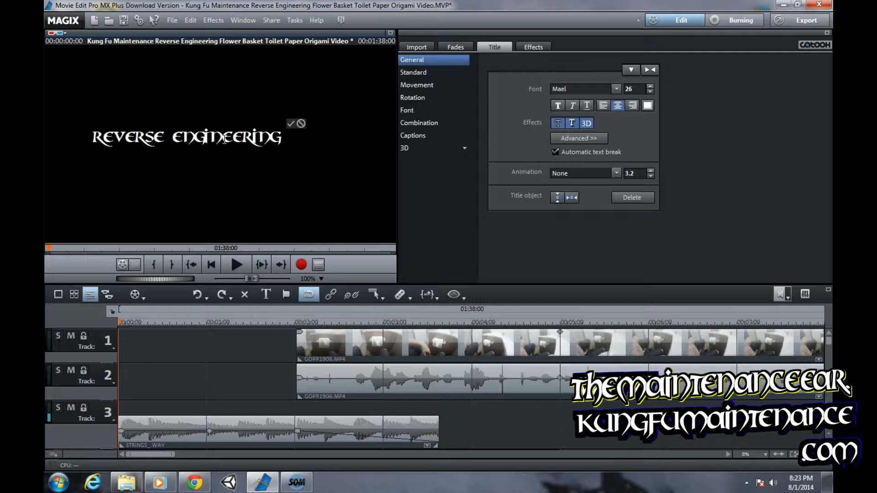
text( F)
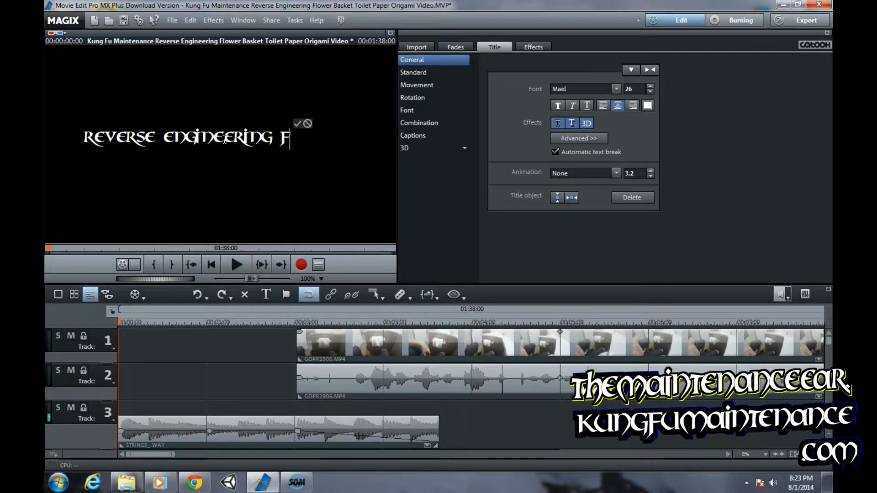
key(BackSpace)
key(BackSpace)
key(BackSpace)
key(BackSpace)
key(BackSpace)
key(BackSpace)
key(BackSpace)
key(BackSpace)
key(BackSpace)
key(BackSpace)
key(BackSpace)
key(BackSpace)
key(BackSpace)
key(BackSpace)
key(BackSpace)
key(BackSpace)
key(BackSpace)
key(BackSpace)
key(BackSpace)
key(BackSpace)
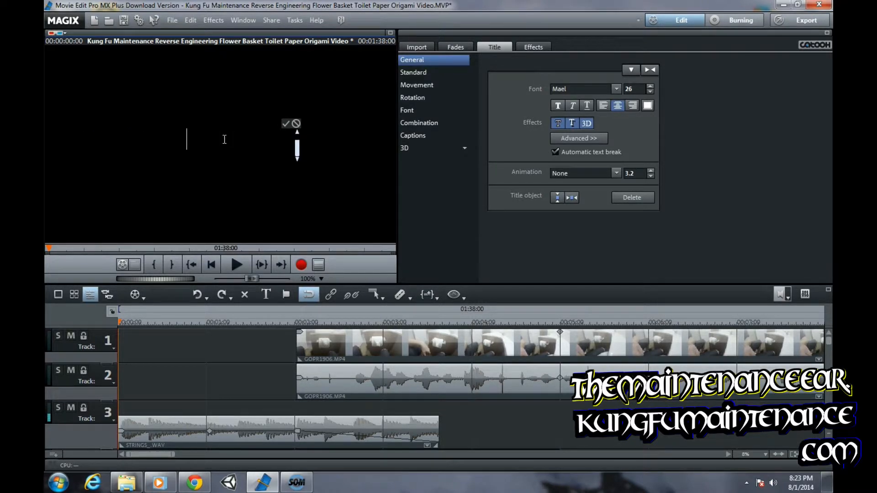
text(REVERSE ENGINEERING)
Add "Flower Basket Toilet Paper" as the title's second line and accept the text
text(Flo)
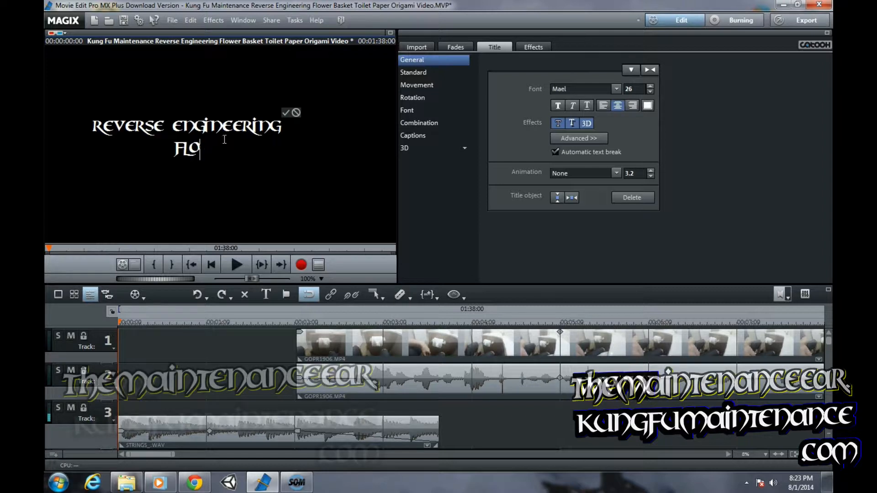
text(wer Bas)
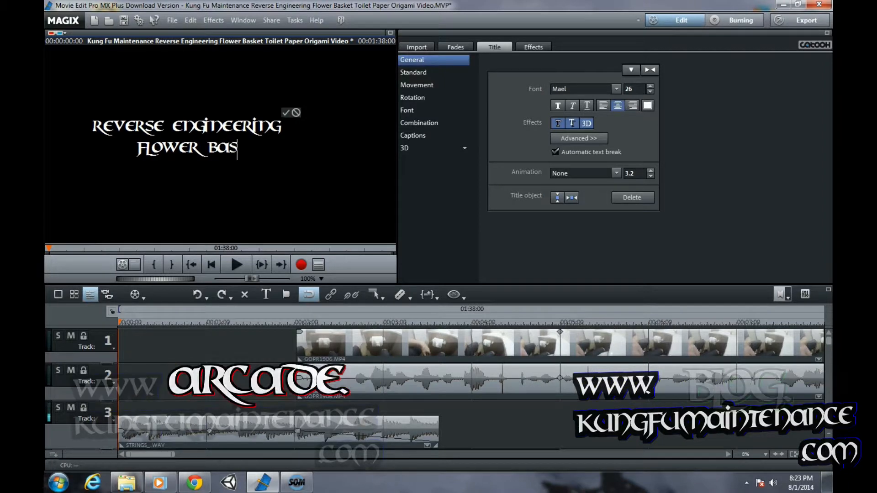
text(ket T)
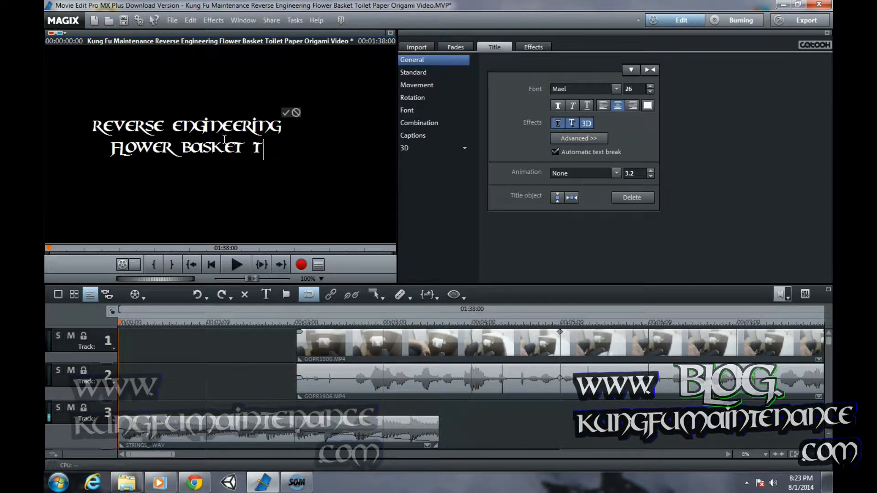
text(oilet )
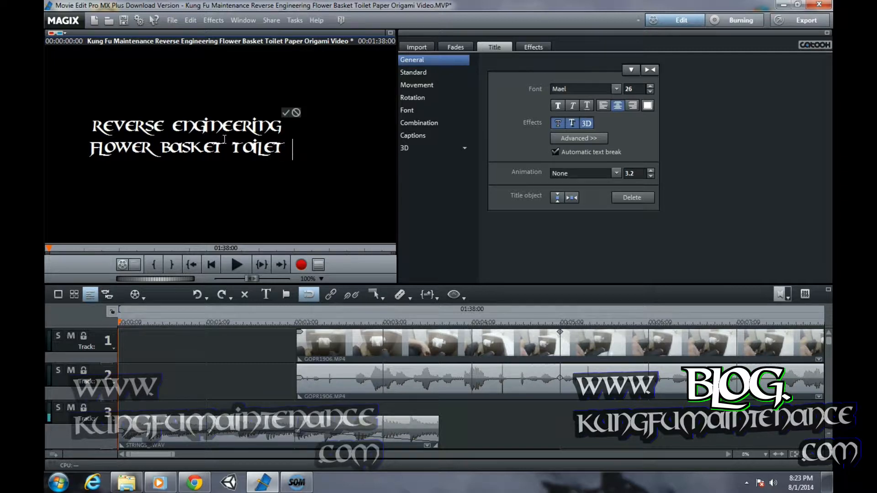
text(Paper)
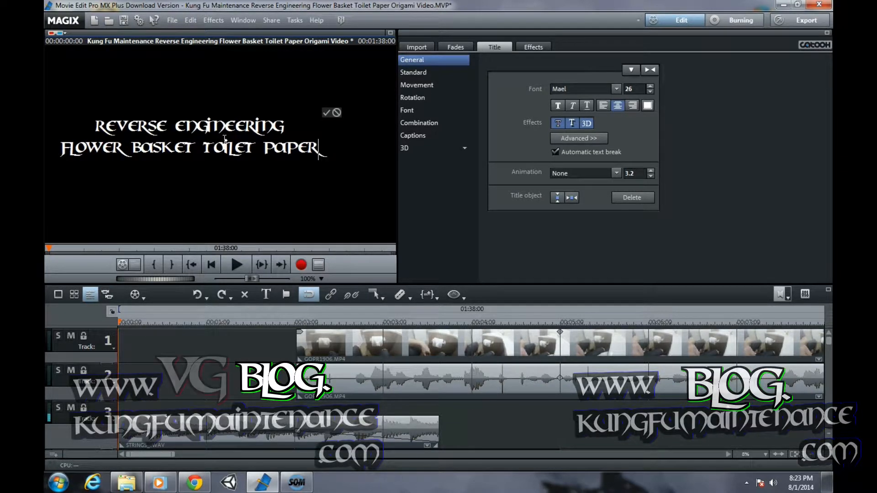
click(326, 112)
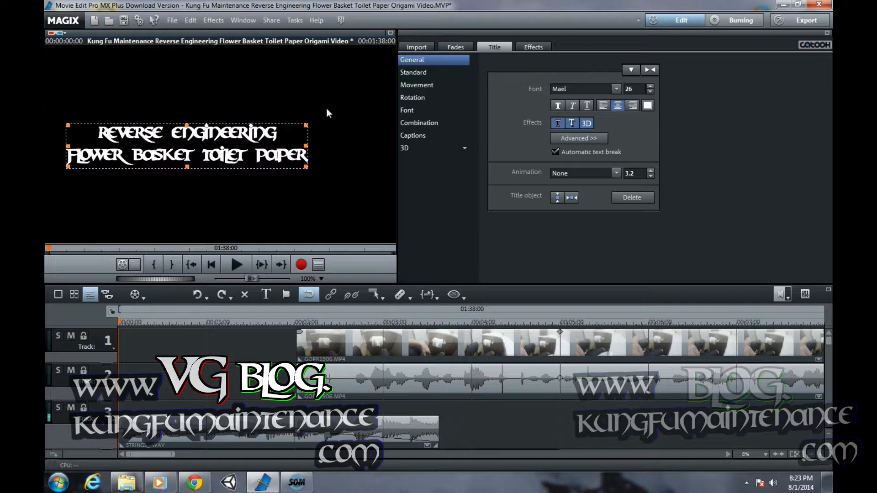
Move the new title toward the middle of the frame, try left and right alignment, and set it to centred
drag(254, 140, 250, 145)
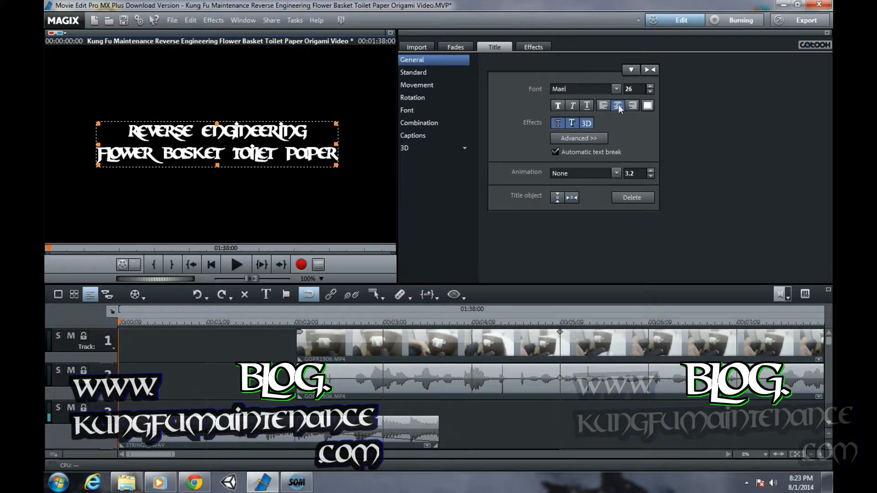
click(604, 106)
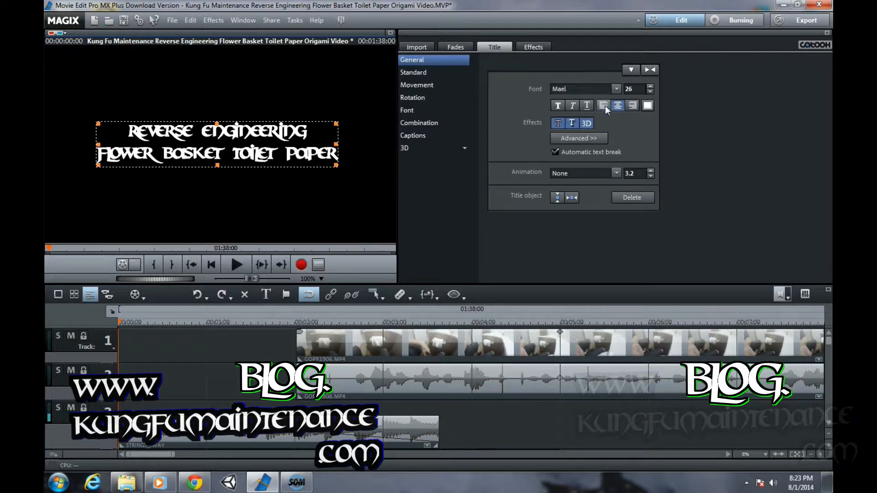
click(618, 106)
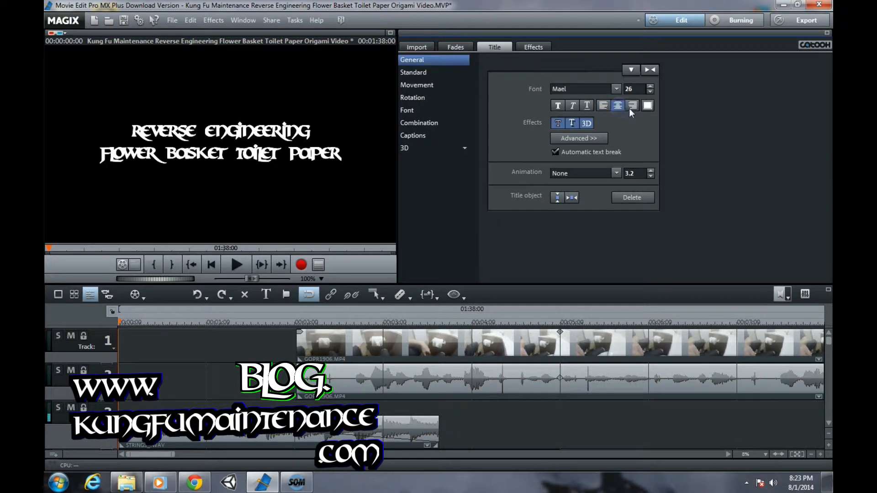
click(633, 107)
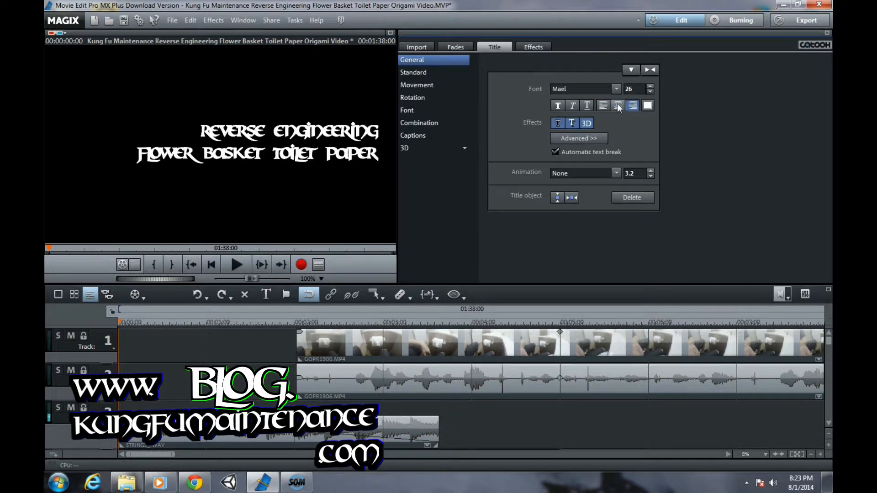
click(617, 106)
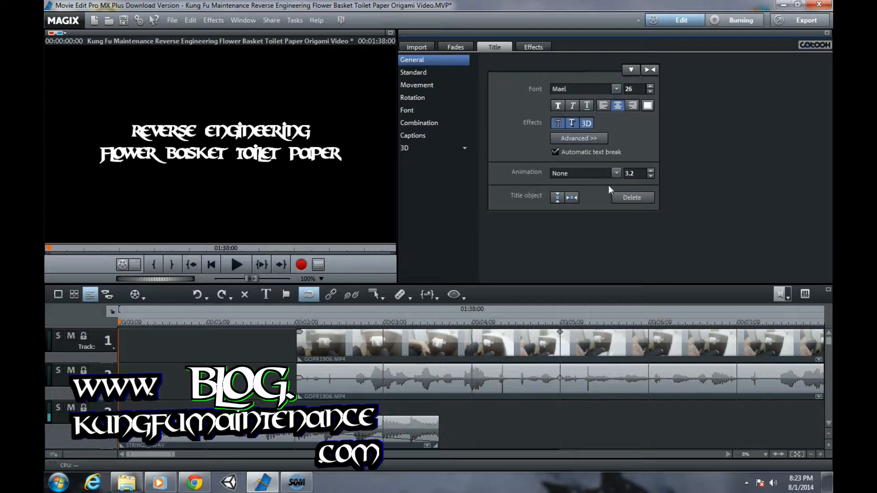
Set the title's outline colour to blue in the advanced text settings and look at the 3D colour choices
click(587, 138)
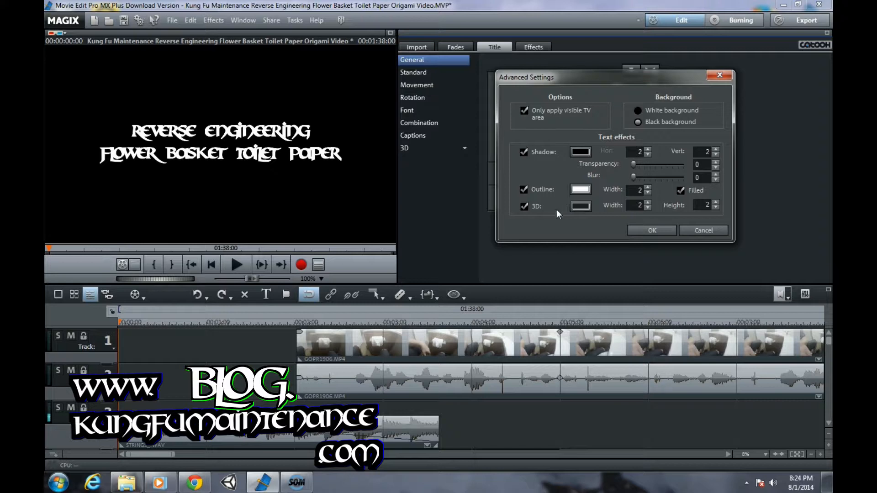
click(582, 190)
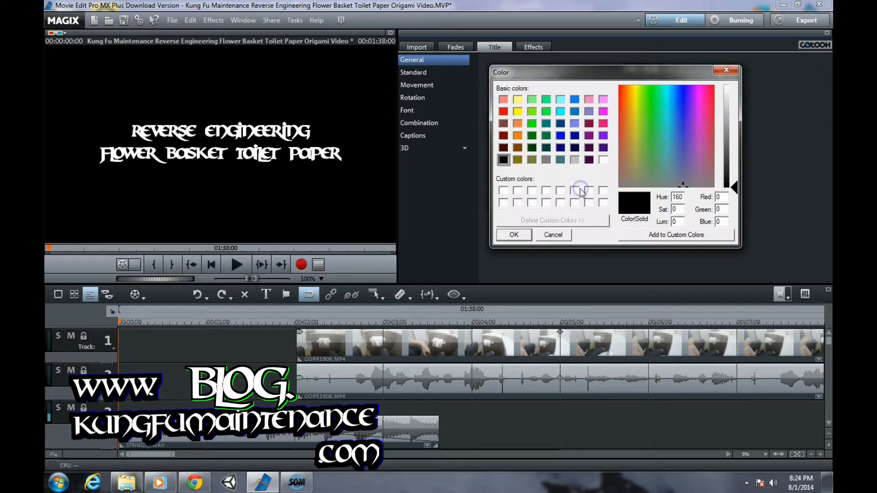
click(560, 135)
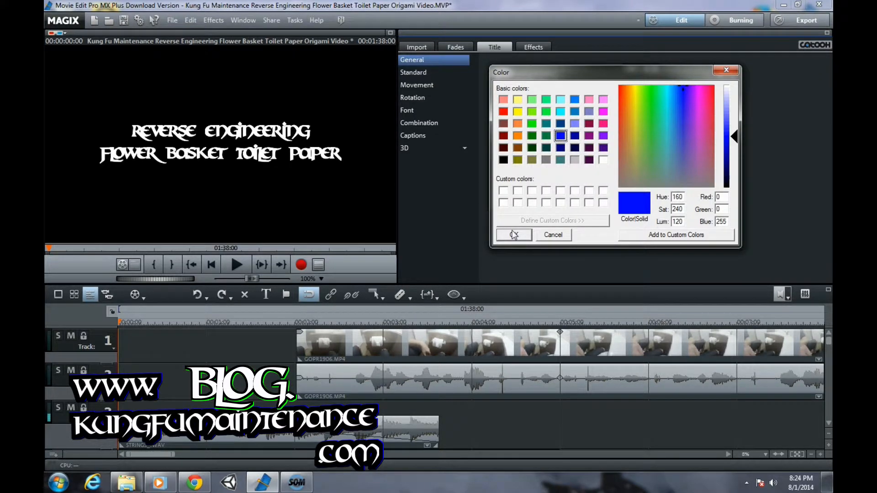
click(513, 234)
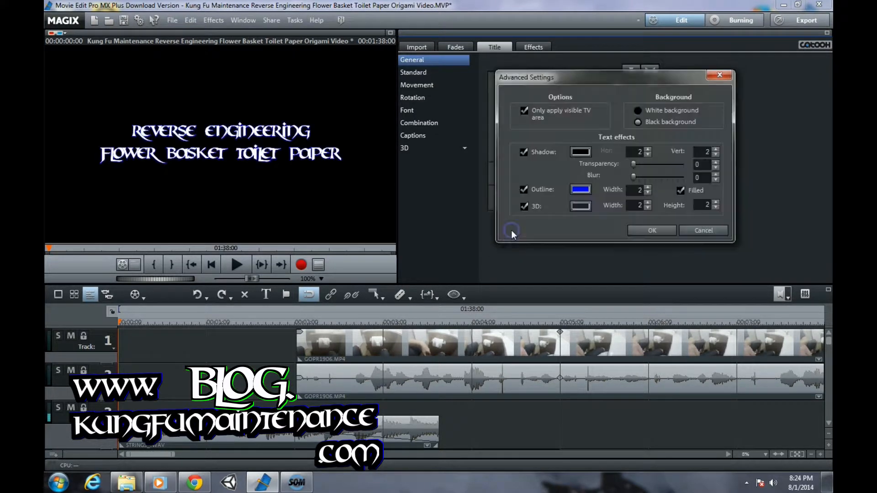
click(587, 209)
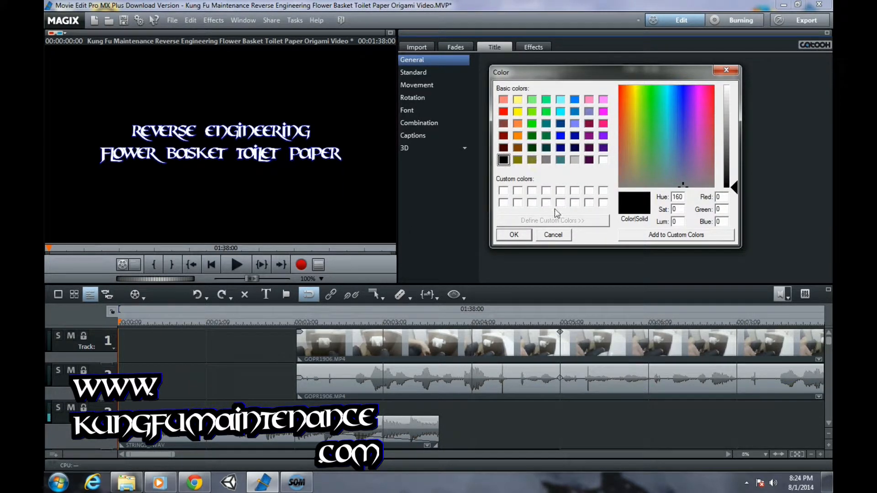
click(552, 235)
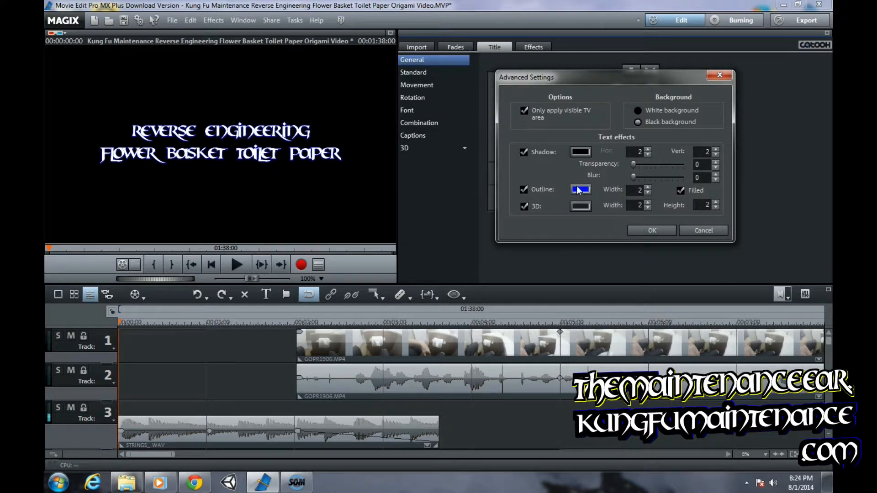
Try green as the colour of the title's 3D text effect
click(580, 206)
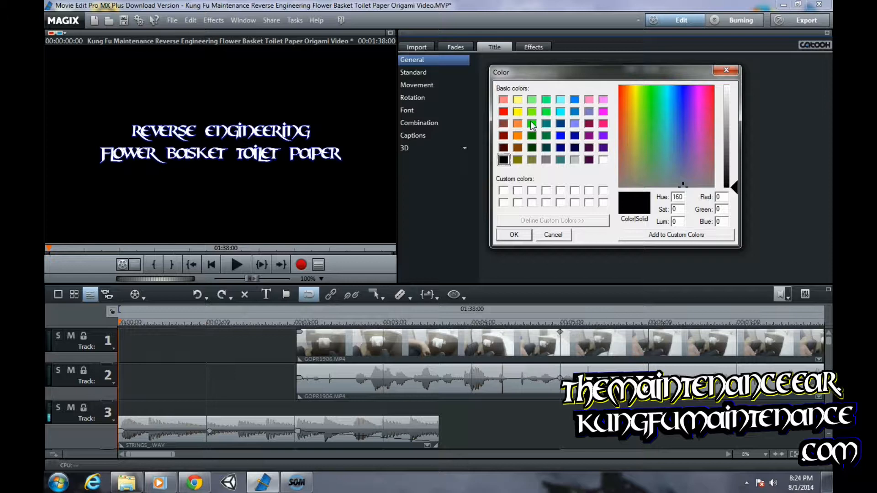
click(532, 124)
click(515, 233)
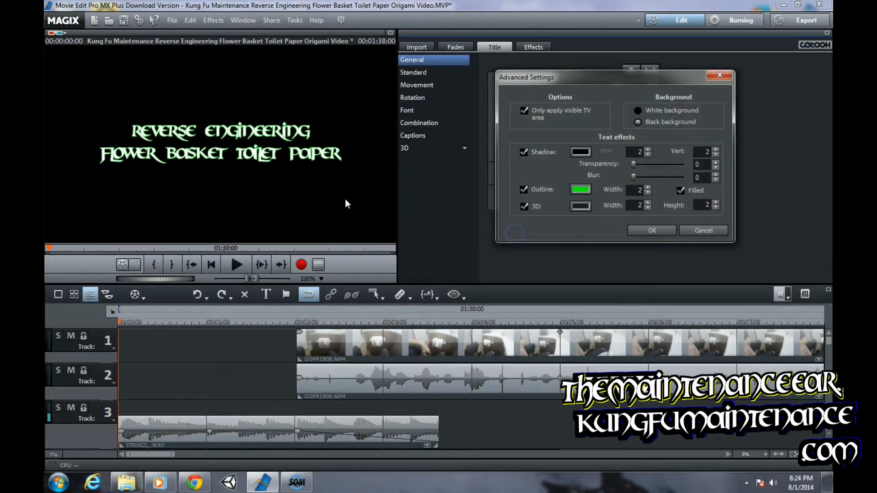
Change the title's outline to purple using the 3D effect colour, and accept the advanced text settings
click(576, 206)
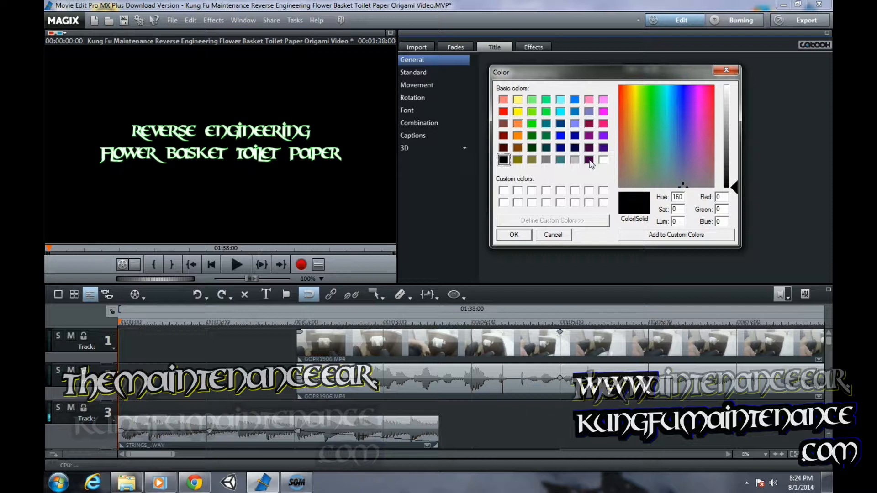
click(603, 136)
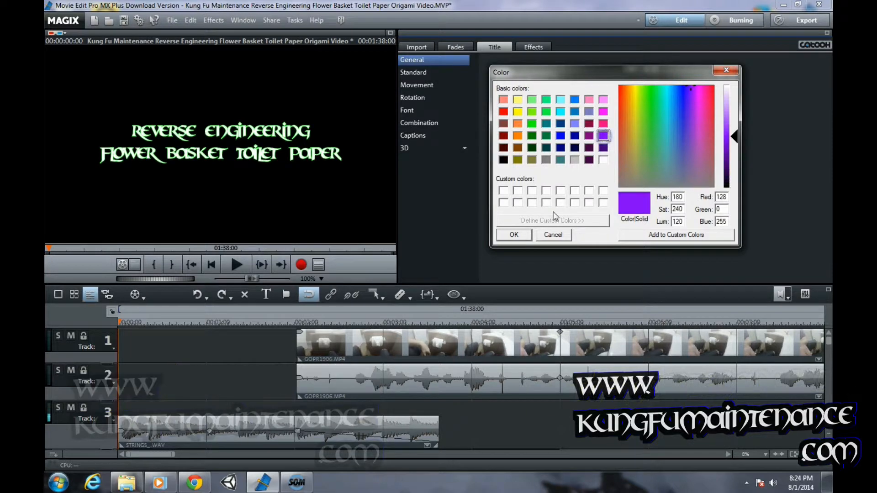
click(512, 236)
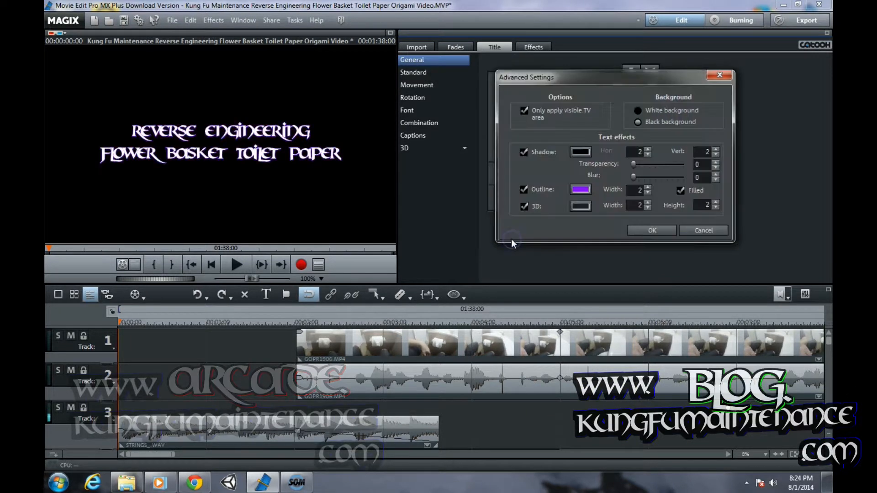
click(642, 229)
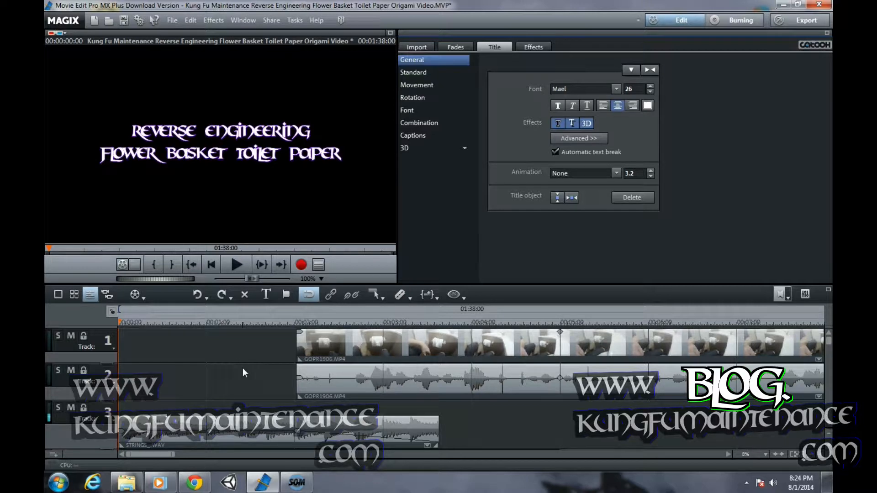
Set the playhead to 00:00:01:56 and move the Reverse Engineering title up slightly, beneath the Kung Fu Maintenance title
drag(204, 325, 289, 322)
click(251, 155)
drag(251, 143, 247, 138)
Add a title reading "Origami Video" beneath the Reverse Engineering title at the current playhead position
click(181, 196)
click(197, 195)
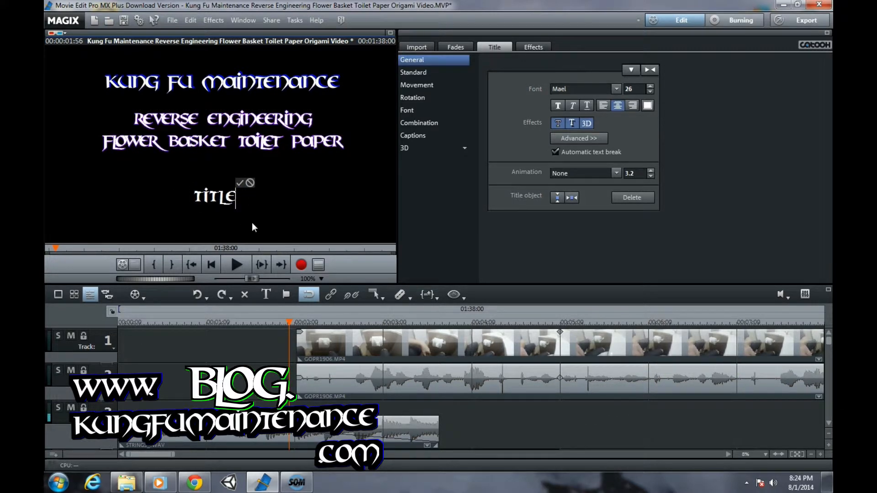
key(BackSpace)
key(BackSpace)
key(BackSpace)
key(BackSpace)
key(BackSpace)
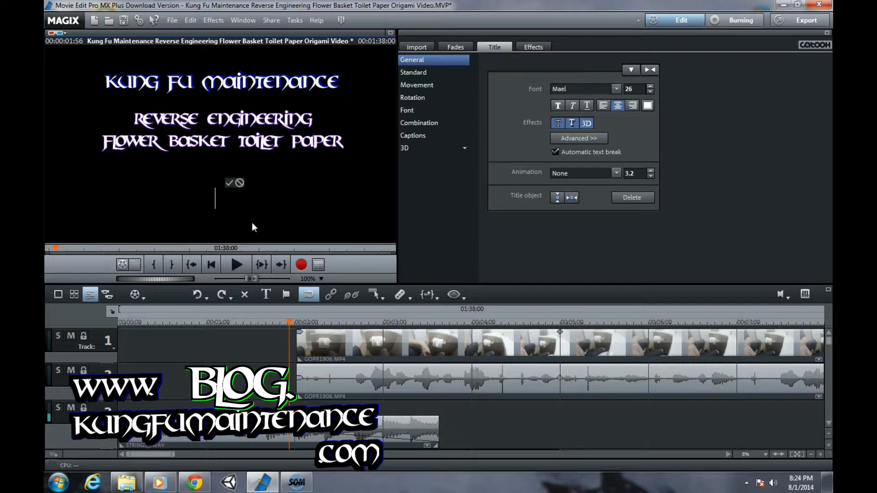
text(Origami Video)
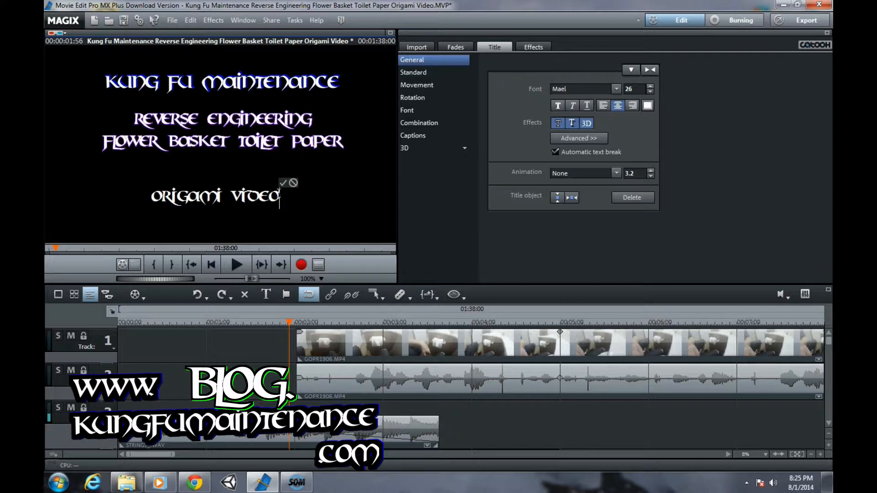
click(283, 185)
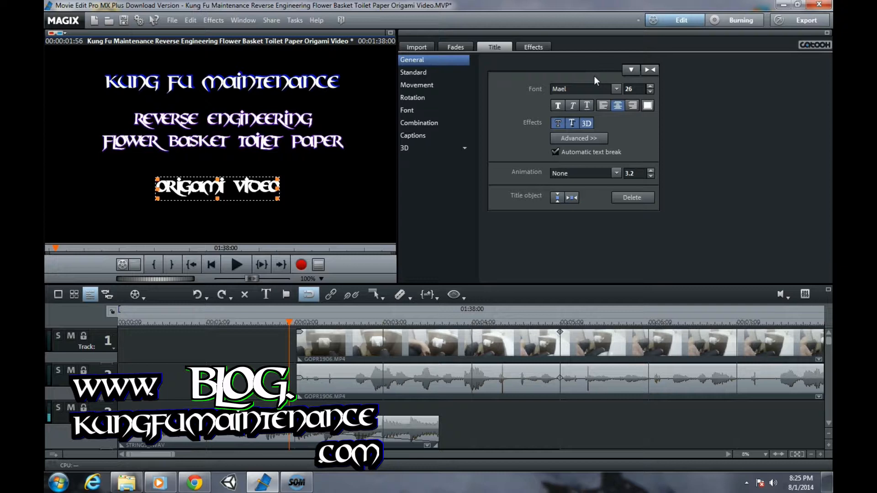
Set the Origami Video title's outline colour to bright green in the advanced text settings
click(584, 140)
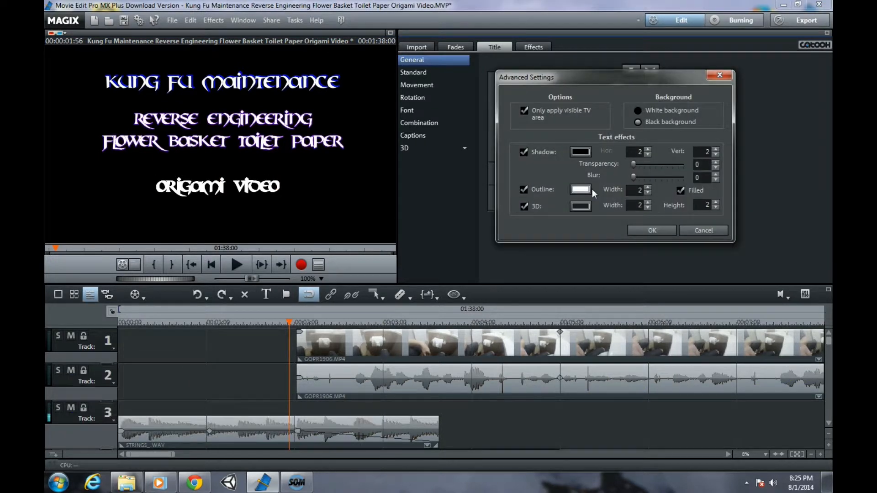
click(586, 188)
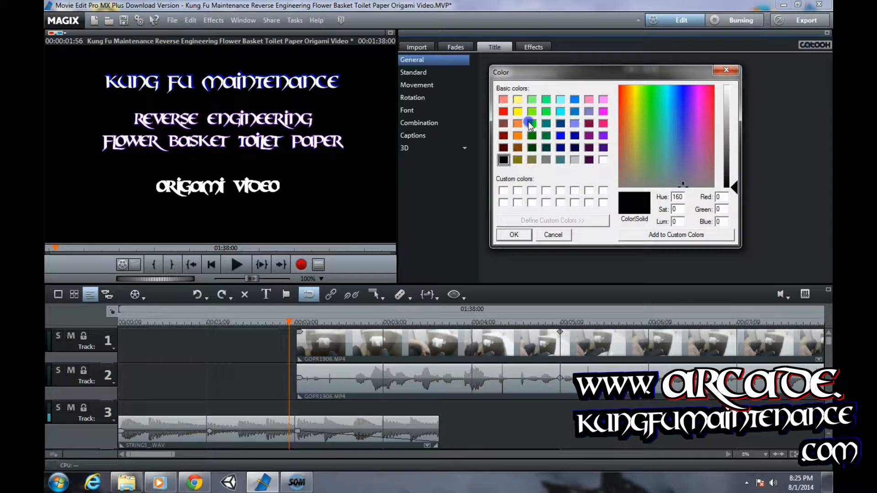
click(531, 123)
click(514, 235)
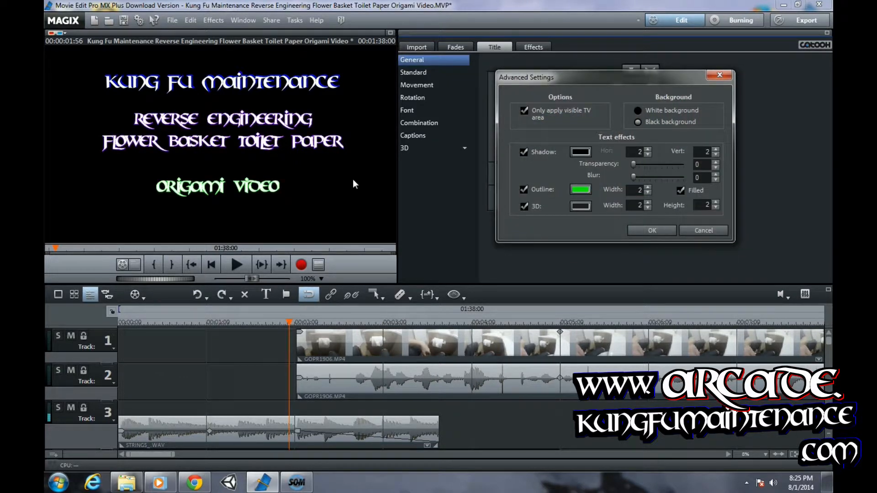
click(657, 231)
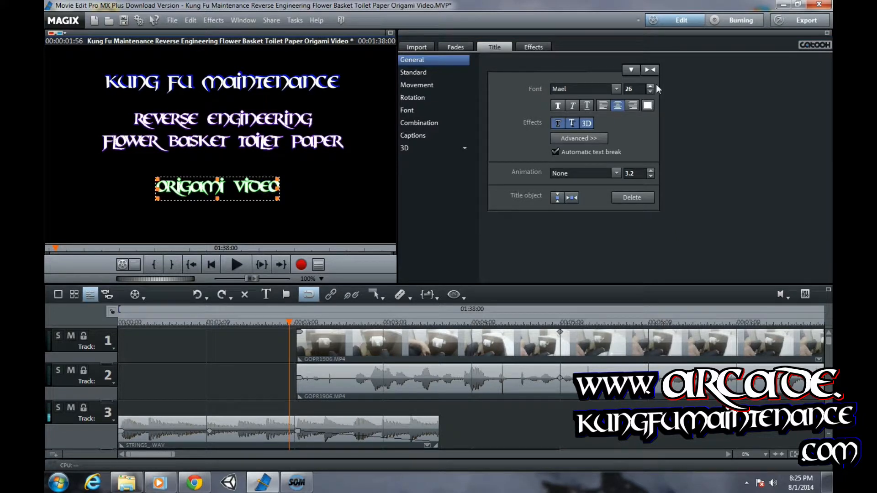
Enlarge the Origami Video title to font size 50 and nudge it and the Kung Fu Maintenance title closer to the middle title
click(650, 86)
click(650, 86)
click(649, 87)
click(650, 87)
click(650, 87)
click(650, 86)
click(650, 86)
click(650, 87)
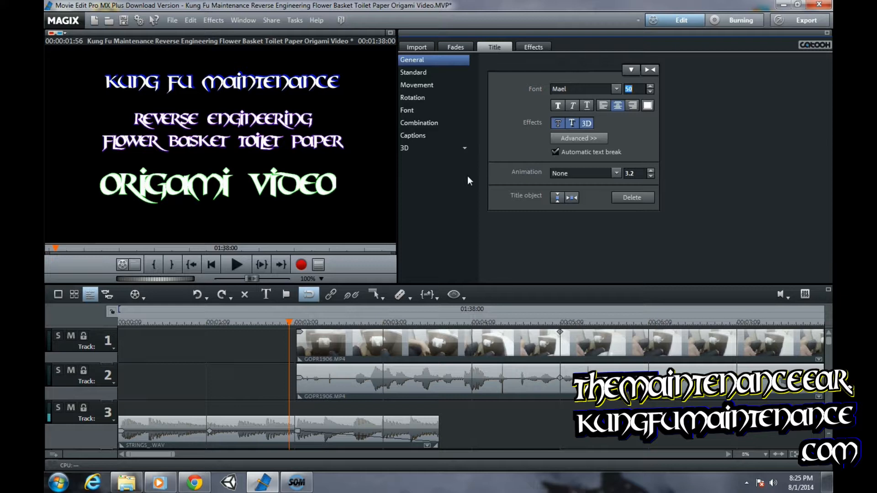
click(283, 200)
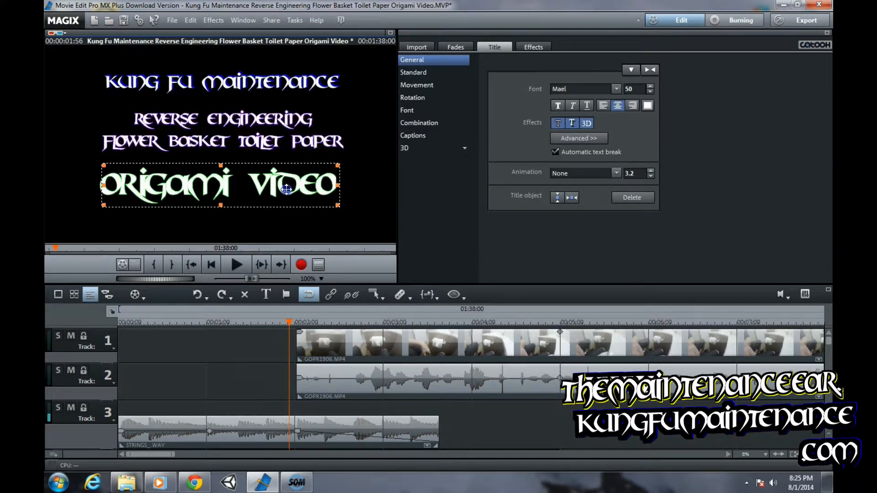
click(245, 87)
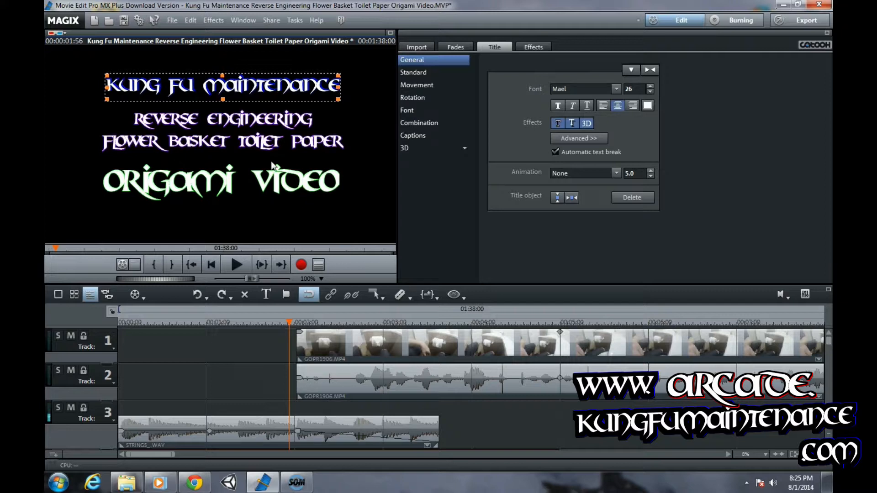
Set the Reverse Engineering title's 3D width to 4 and height to -3, and adjust its outline width
click(275, 143)
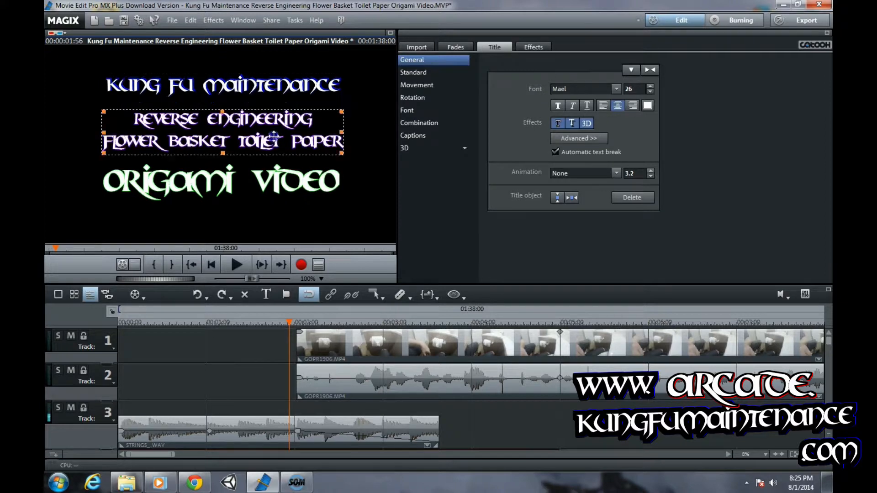
click(579, 138)
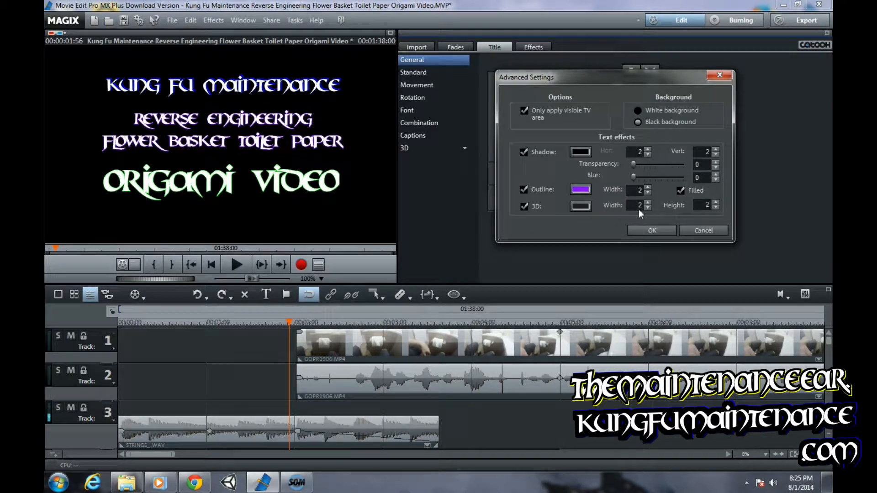
click(647, 202)
click(648, 202)
click(714, 207)
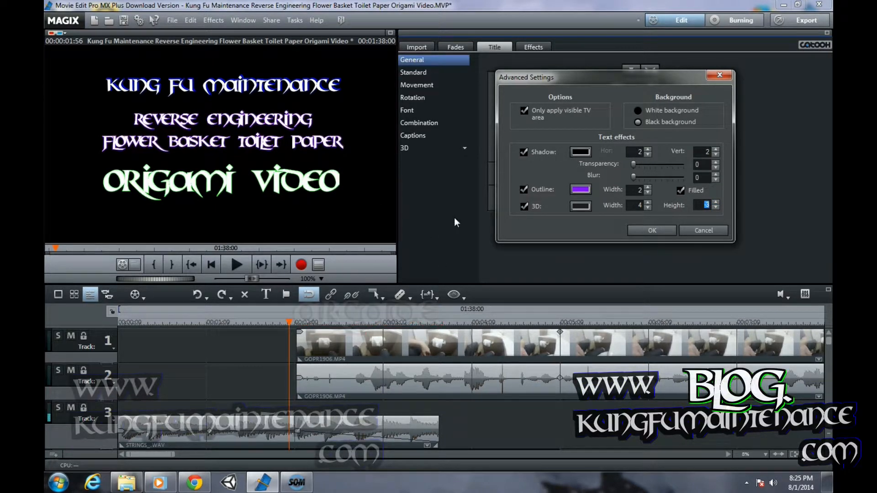
click(647, 189)
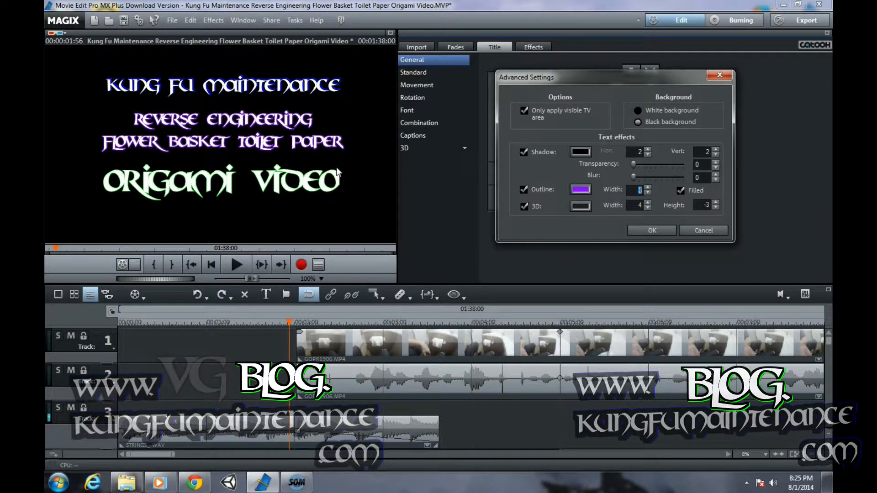
click(644, 229)
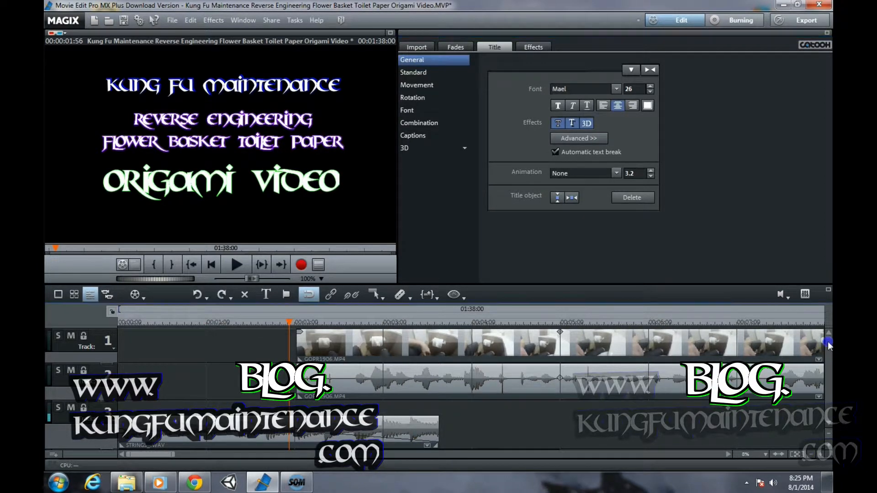
Move the Origami Video title on track 6 to the very start of the timeline
scroll(828, 348, down, 3)
scroll(829, 348, down, 3)
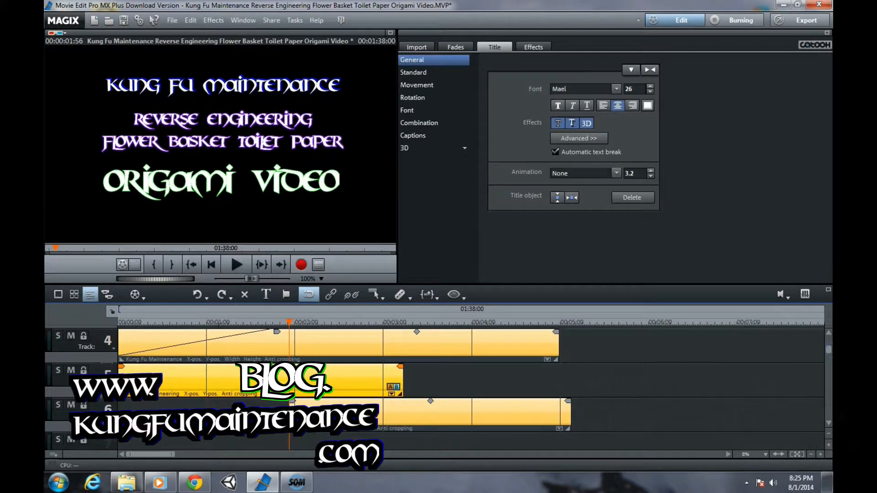
key(ctrl+z)
key(ctrl+z)
key(ctrl+z)
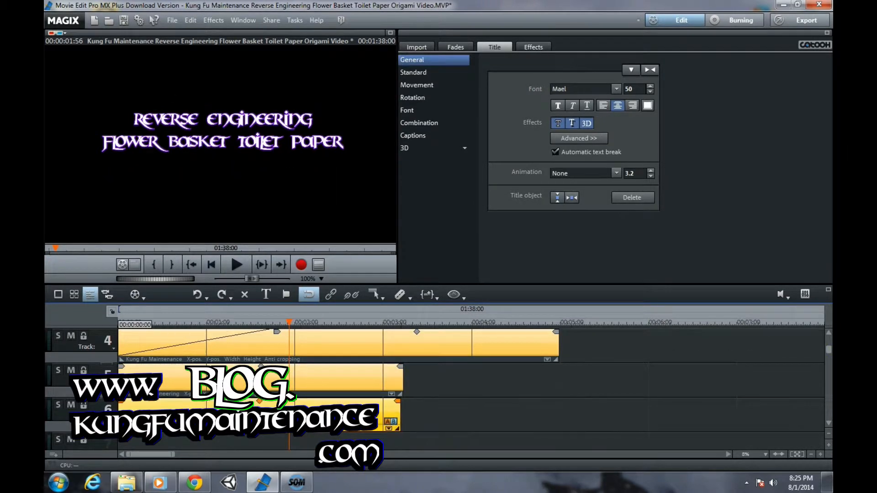
Trim the Kung Fu Maintenance title and extend the Origami Video title so both end level with the Reverse Engineering title
drag(557, 359, 400, 359)
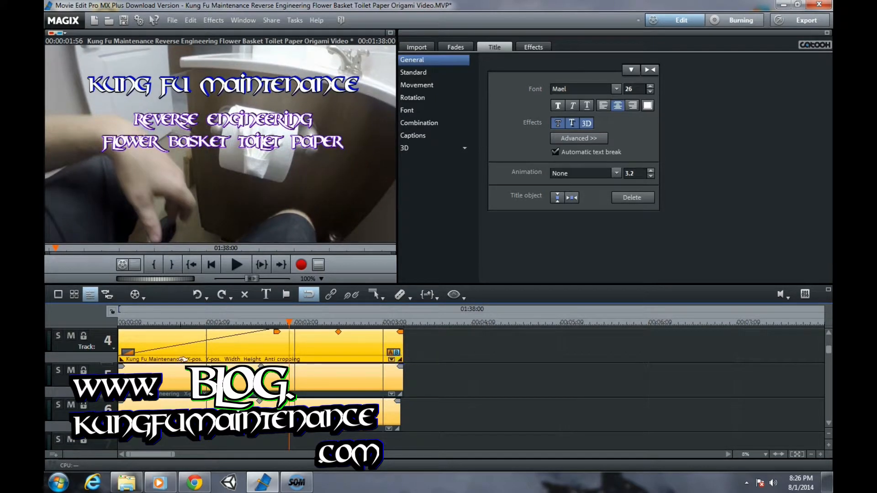
mouse_move(400, 360)
mouse_down()
mouse_move(534, 364)
mouse_move(405, 373)
mouse_up()
mouse_move(402, 360)
mouse_down()
mouse_move(440, 357)
mouse_move(443, 364)
mouse_move(397, 358)
mouse_up()
click(399, 429)
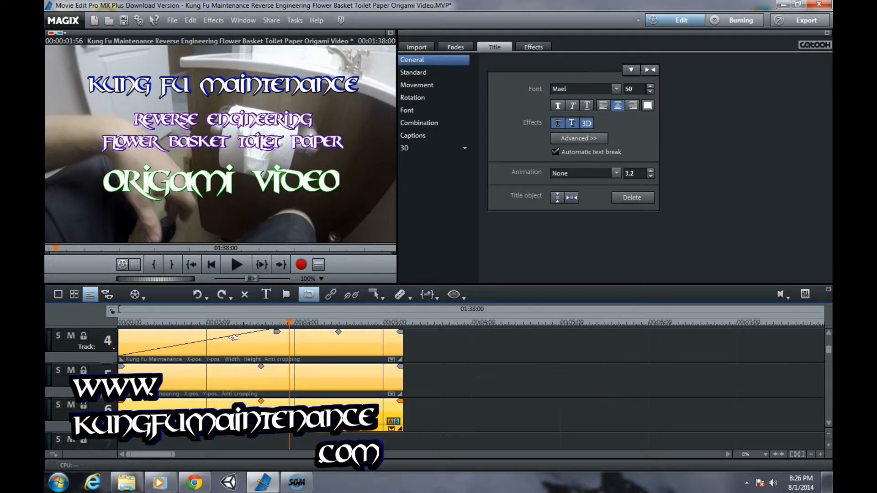
Apply the Spiral movement template to the Reverse Engineering title and preview it from the start
click(398, 370)
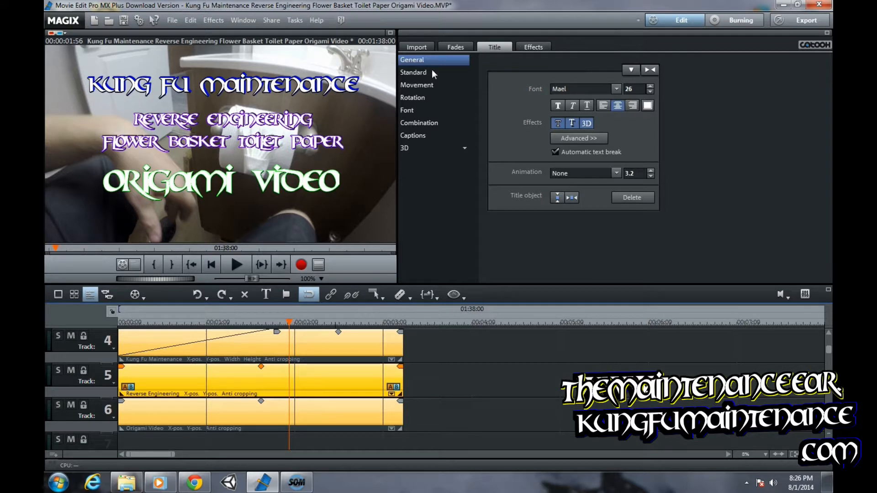
click(245, 119)
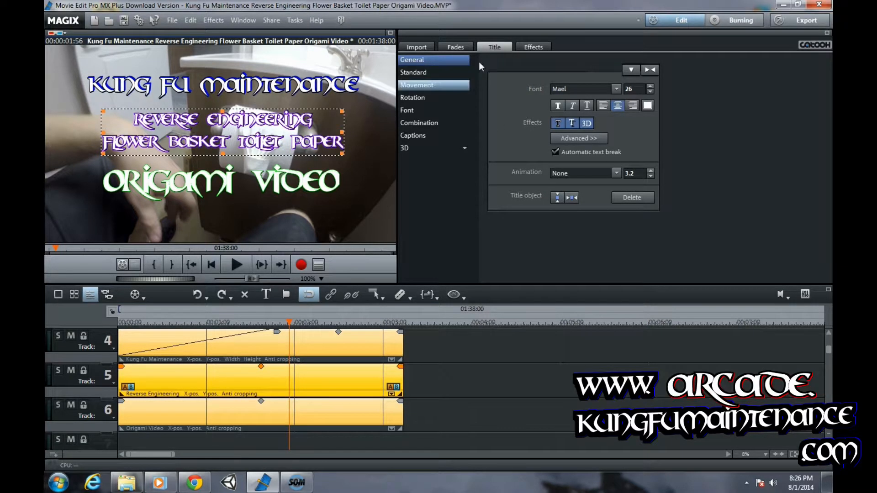
click(534, 47)
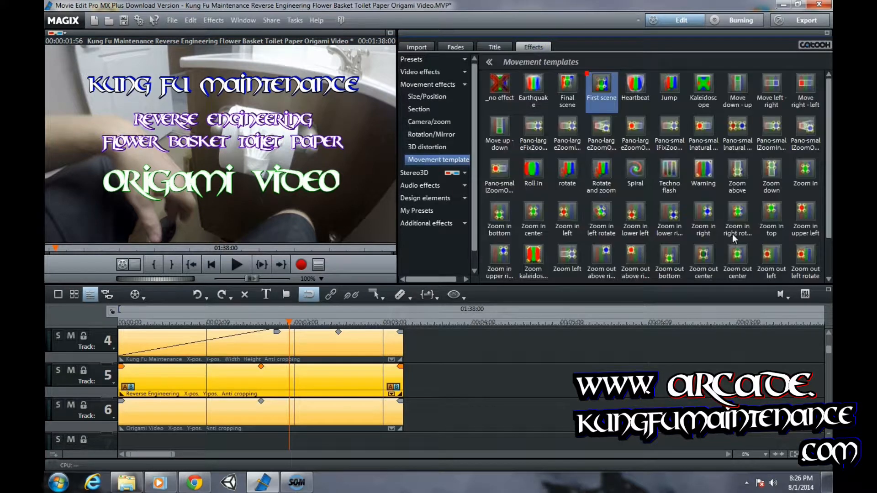
drag(829, 130, 830, 152)
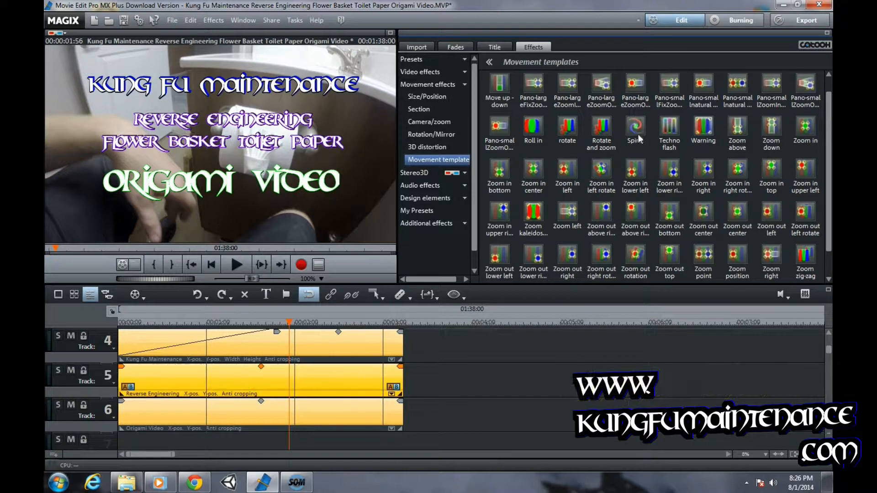
drag(638, 132, 250, 369)
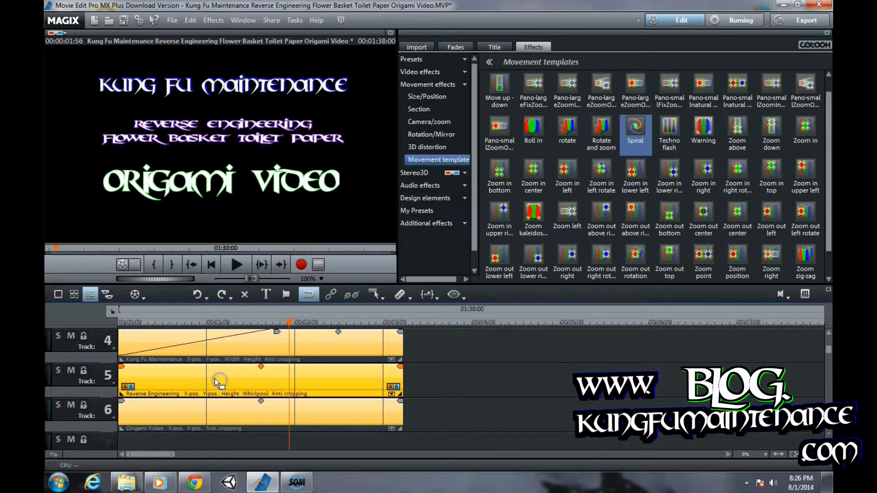
click(211, 265)
click(234, 268)
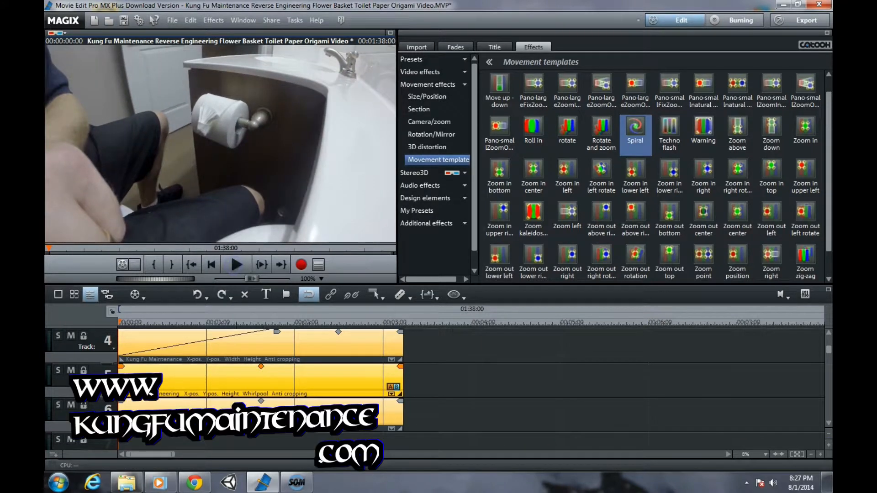
Apply the Warning movement template to the Origami Video title and play the intro to check it
click(237, 405)
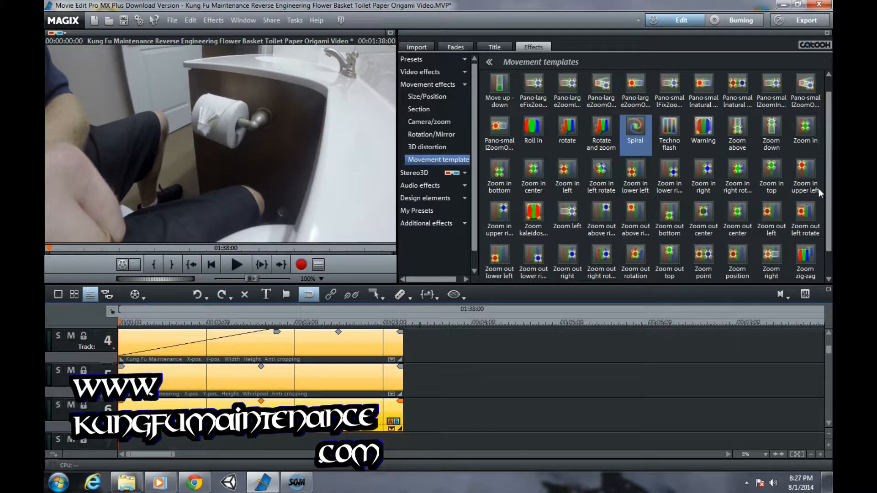
mouse_move(828, 162)
mouse_down()
mouse_move(830, 191)
mouse_move(831, 139)
mouse_move(830, 151)
mouse_up()
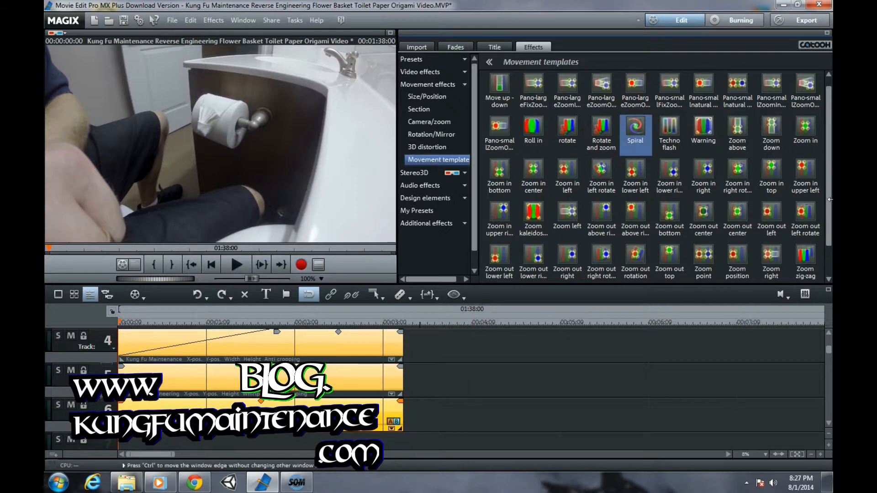
drag(830, 200, 829, 170)
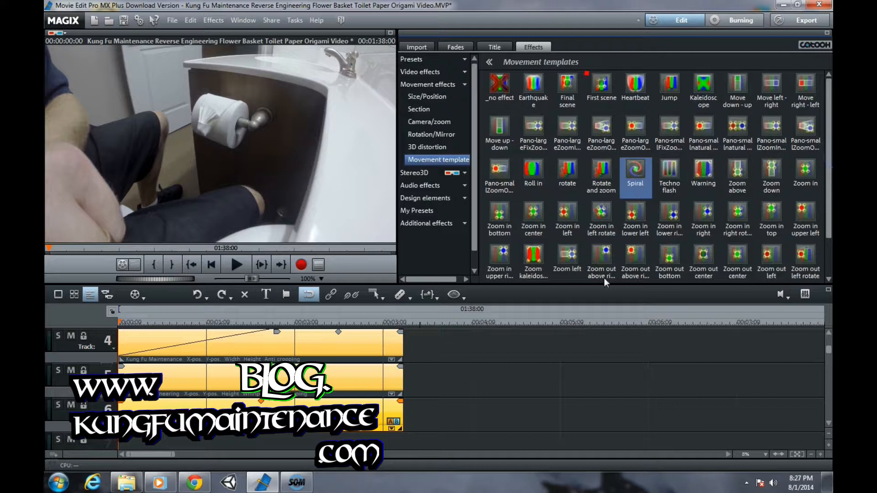
click(708, 170)
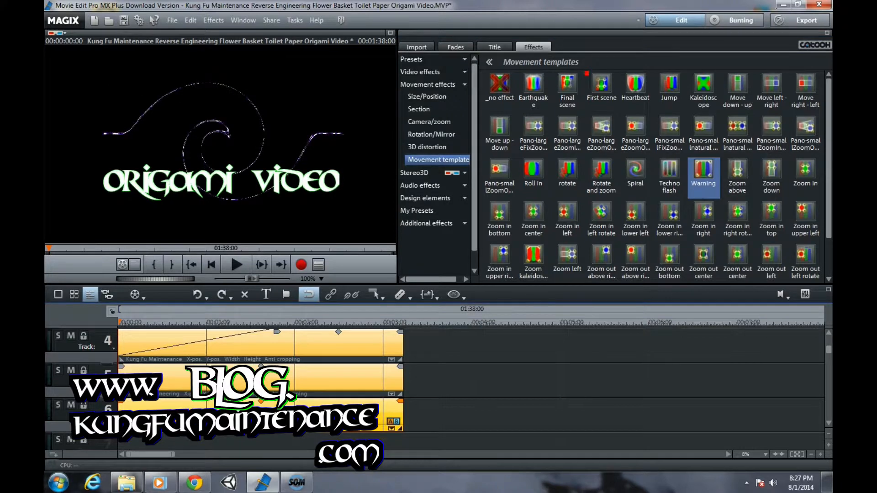
click(237, 264)
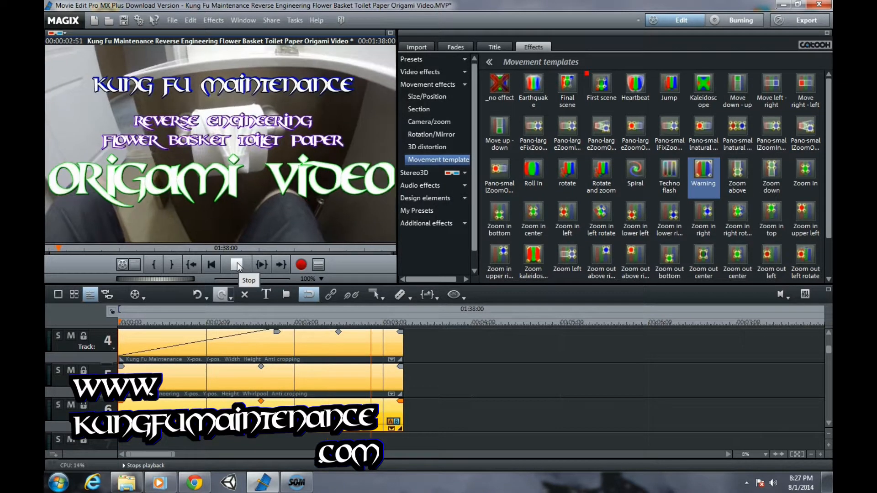
click(237, 264)
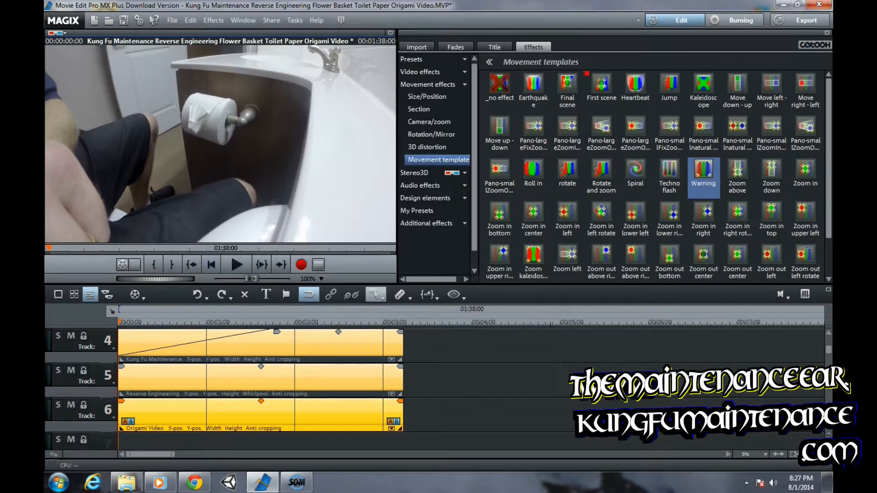
Play the project from the beginning to review the titles, music and opening footage together
drag(830, 354, 829, 325)
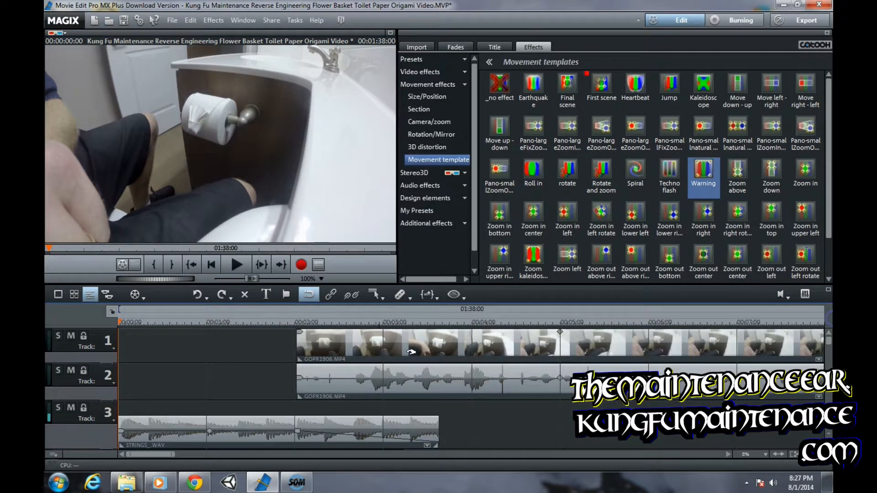
click(237, 269)
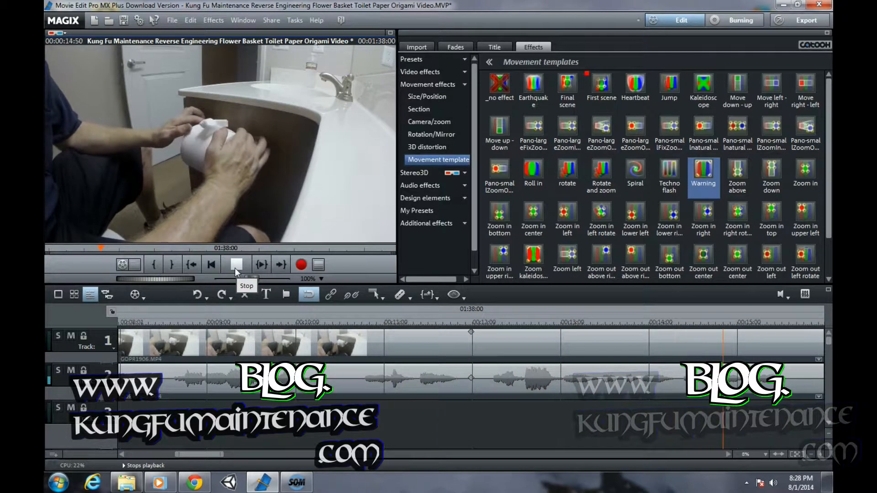
click(235, 268)
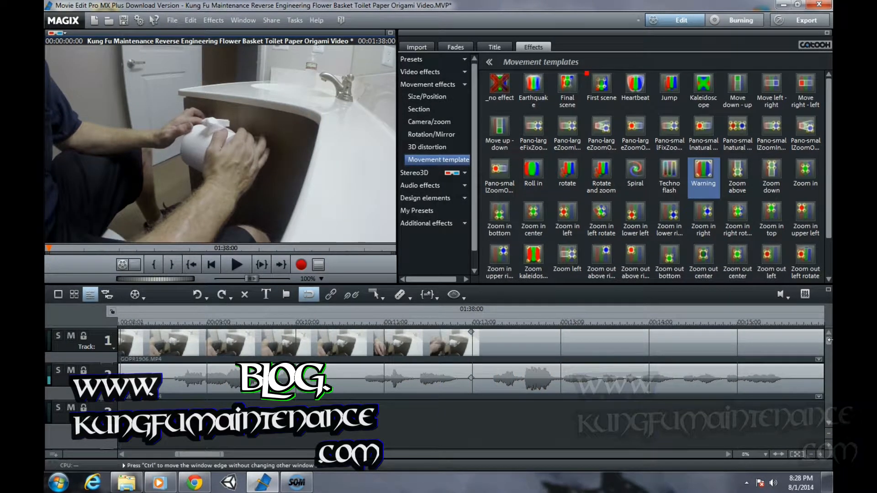
Show the whole project in the timeline and inspect its end and the opening titles at the two-second mark
mouse_move(829, 342)
mouse_down()
mouse_move(830, 391)
mouse_move(829, 338)
mouse_up()
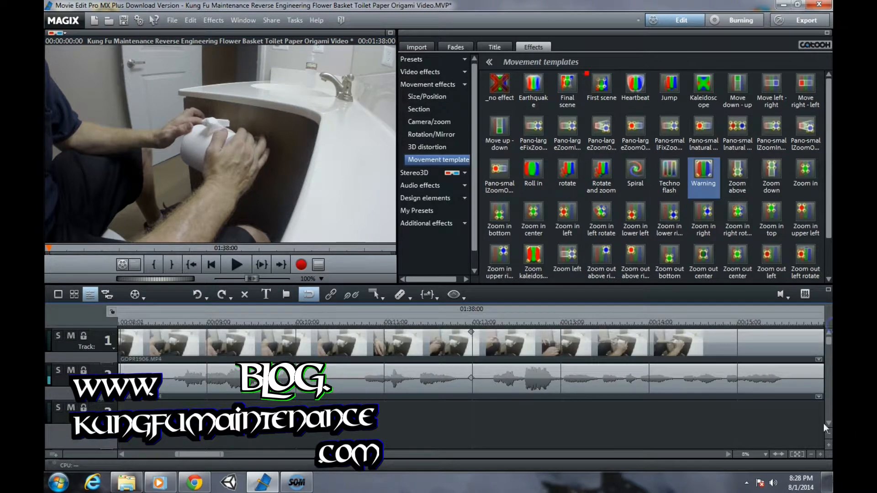
click(779, 454)
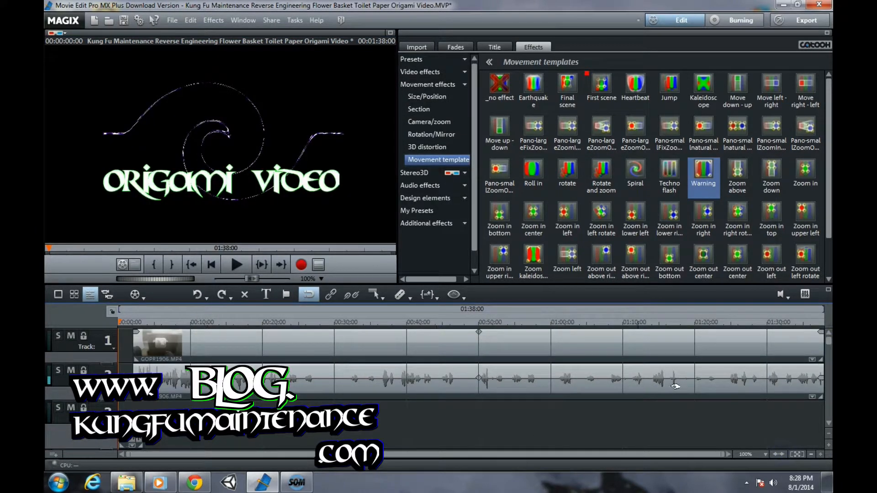
click(822, 322)
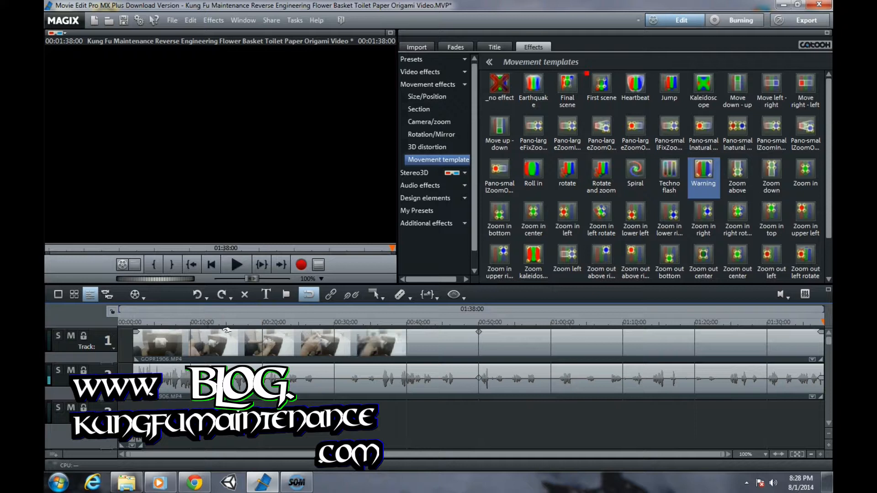
click(133, 324)
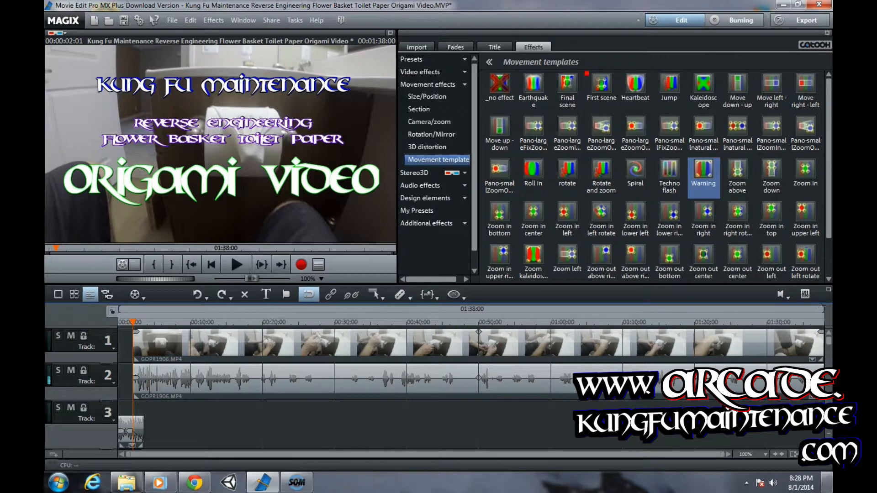
click(827, 481)
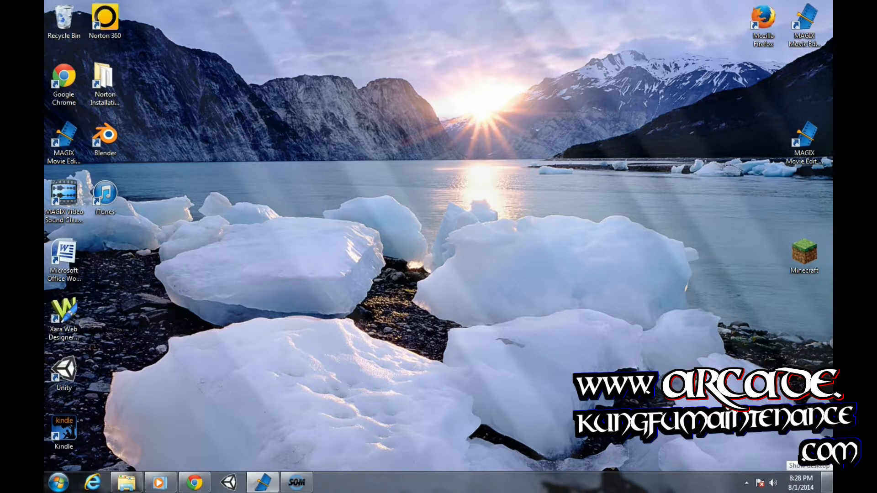
click(826, 482)
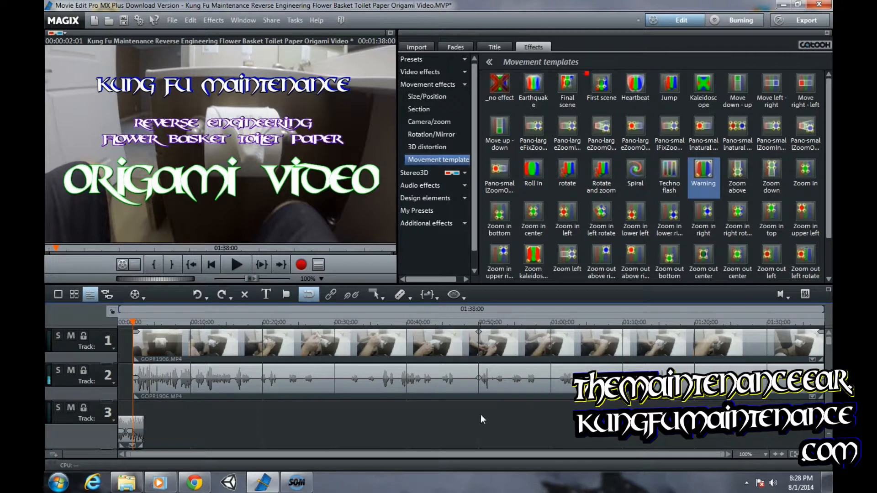
drag(136, 322, 280, 322)
click(134, 324)
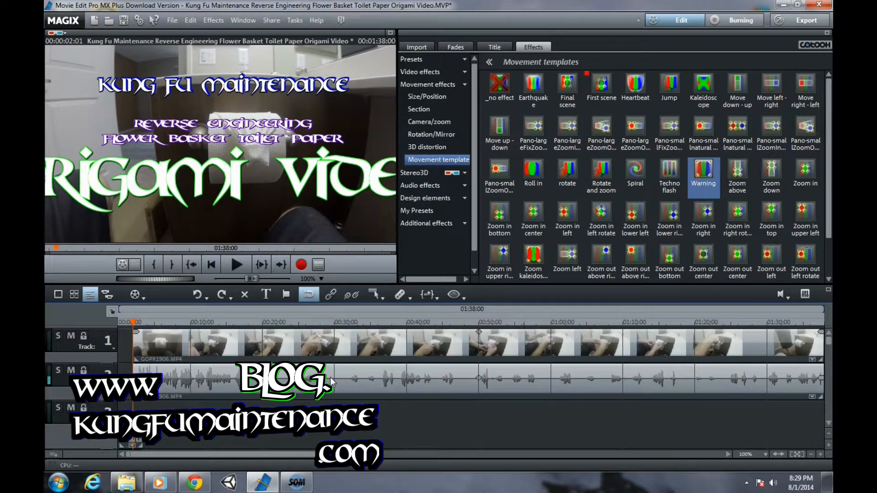
Add a new title in the lower-right area of the video image at 00:00:03:38, just after the intro titles
click(829, 427)
drag(829, 427, 829, 331)
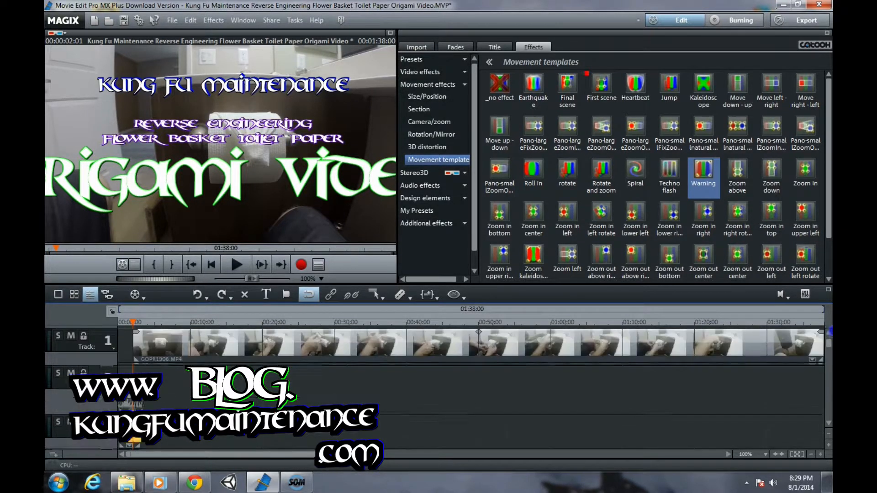
click(494, 47)
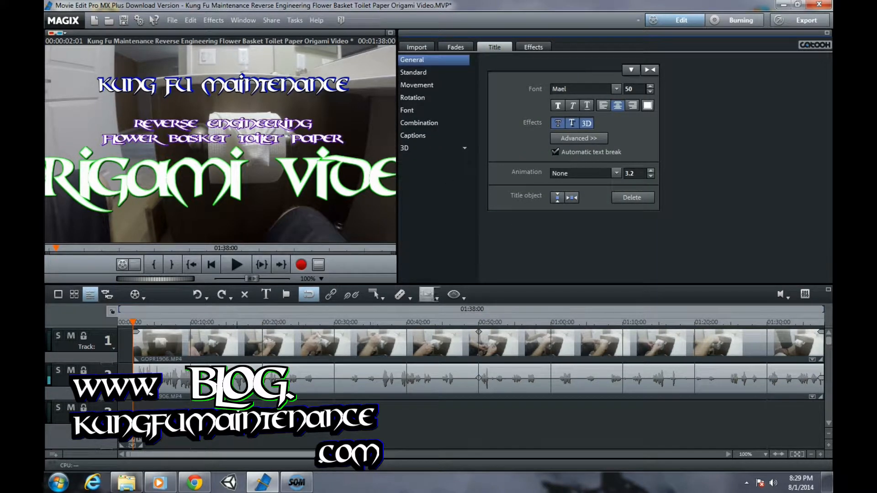
click(143, 321)
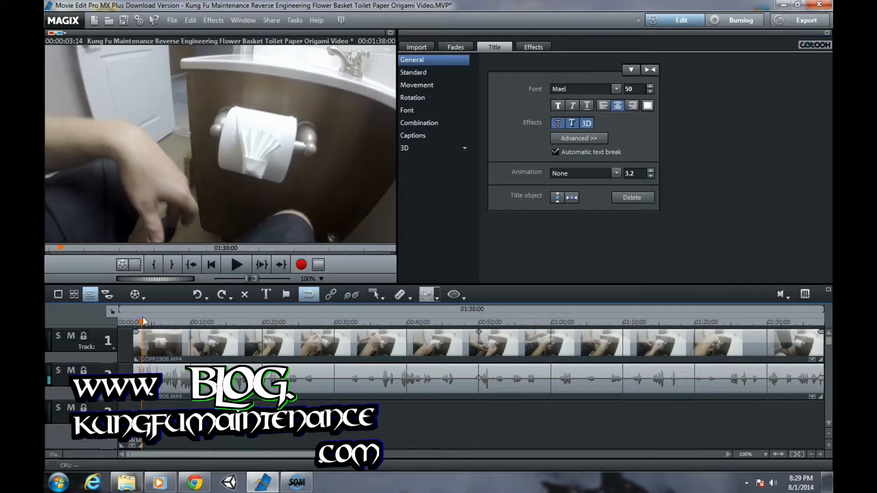
drag(142, 323, 144, 323)
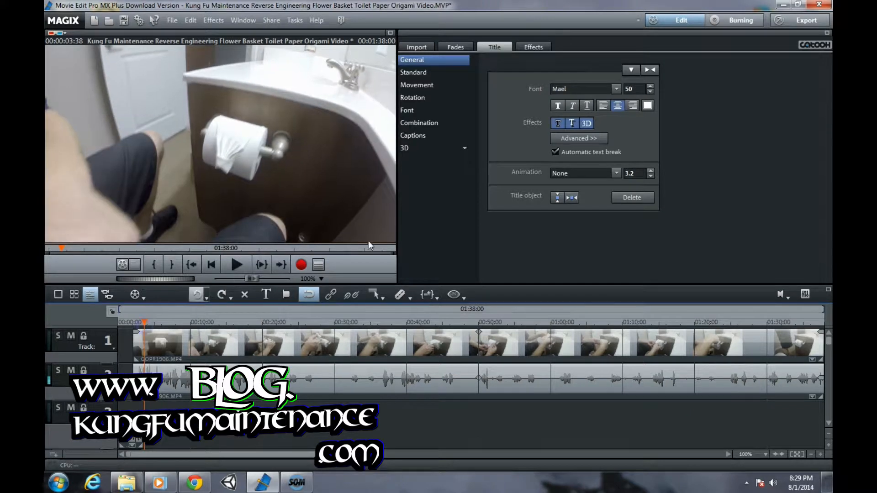
click(313, 218)
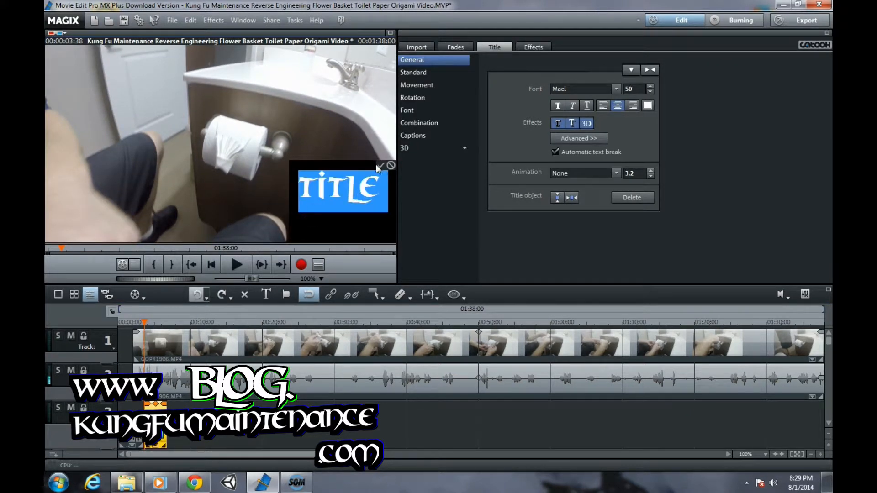
Replace the new title's placeholder text with KUNGFUMAINTENANCE as one word and accept it
click(372, 186)
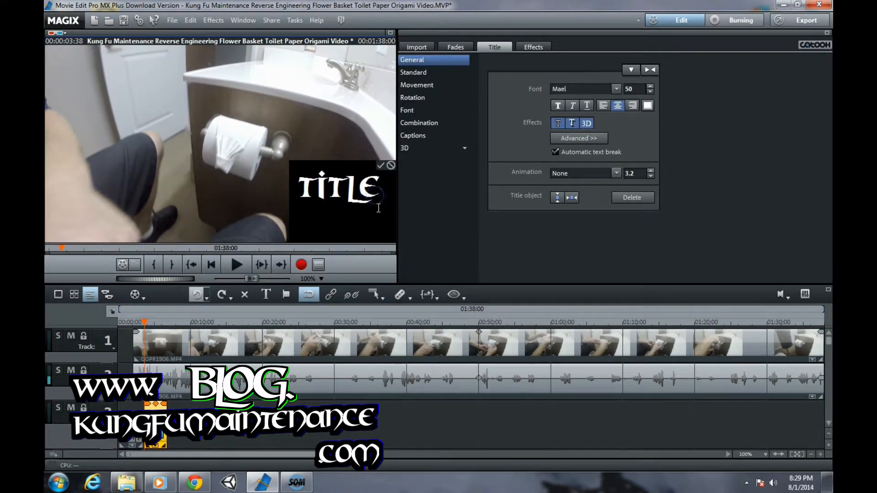
key(BackSpace)
key(BackSpace)
key(BackSpace)
key(BackSpace)
key(BackSpace)
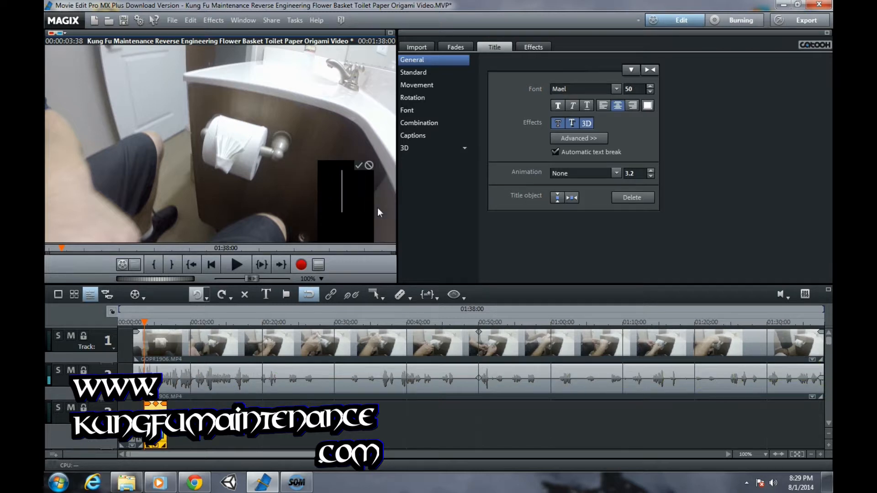
text(KUNG)
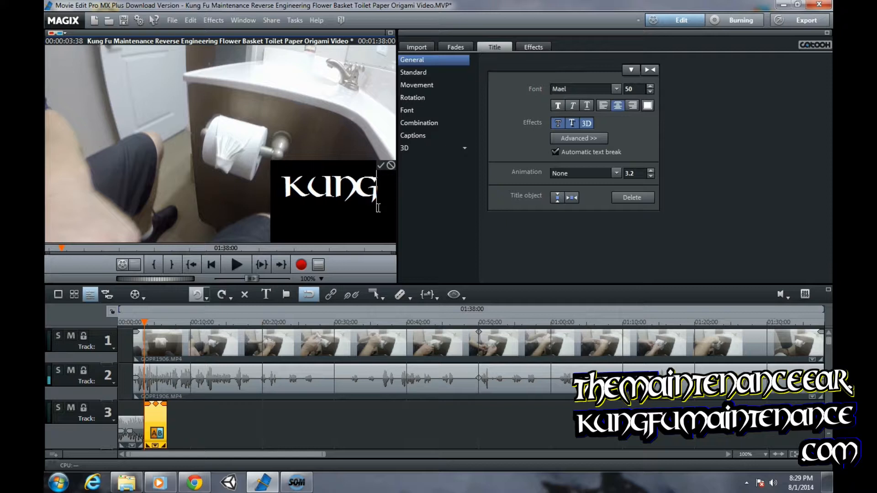
text(FU MA)
key(BackSpace)
key(BackSpace)
key(BackSpace)
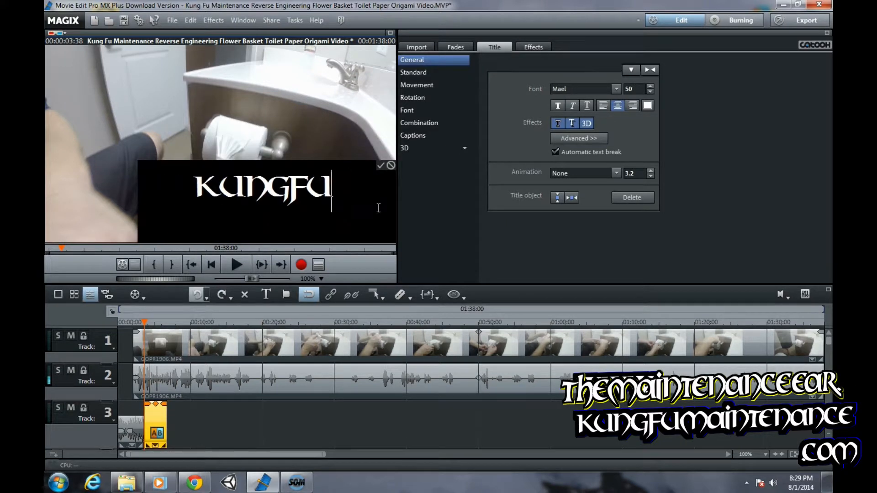
text(MAINTENANCE)
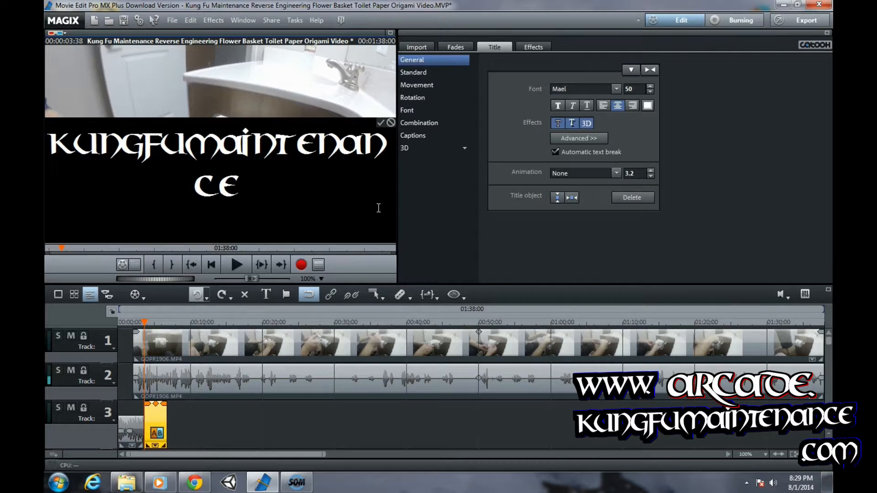
click(380, 122)
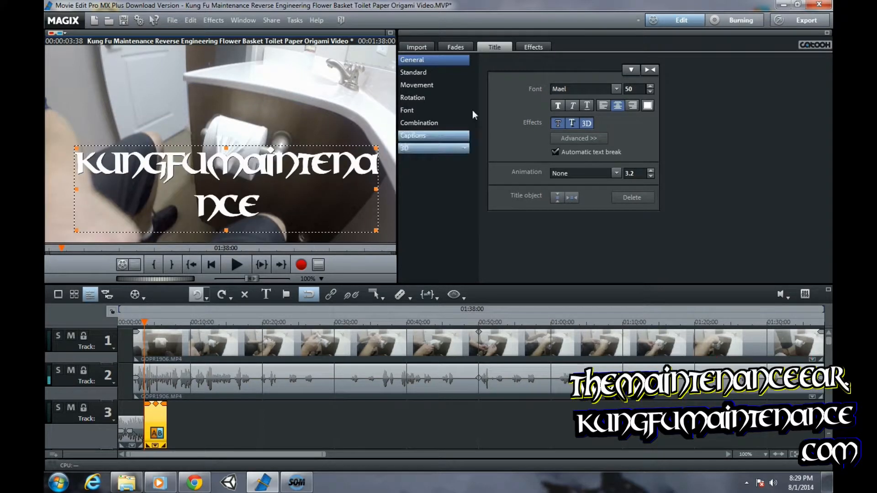
Reduce the KUNGFUMAINTENANCE title's font size to 13
click(650, 92)
click(649, 92)
click(650, 91)
click(650, 91)
click(649, 91)
click(649, 91)
click(650, 91)
click(649, 91)
click(650, 91)
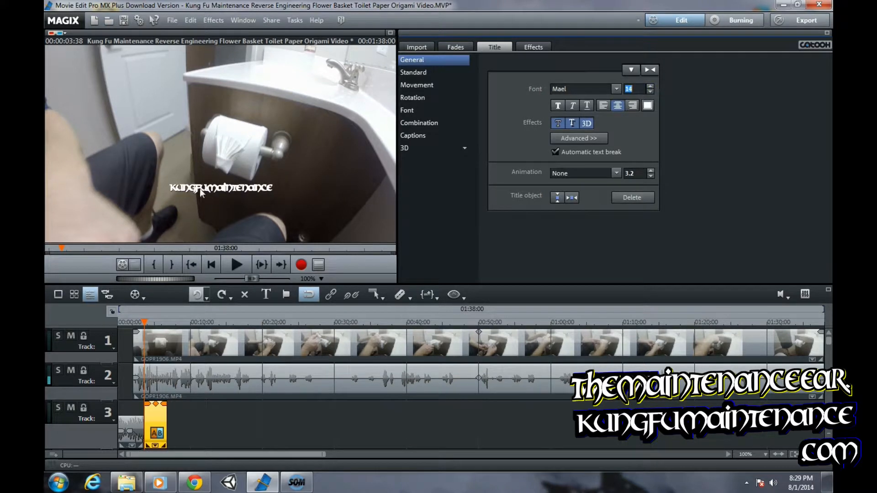
text(3)
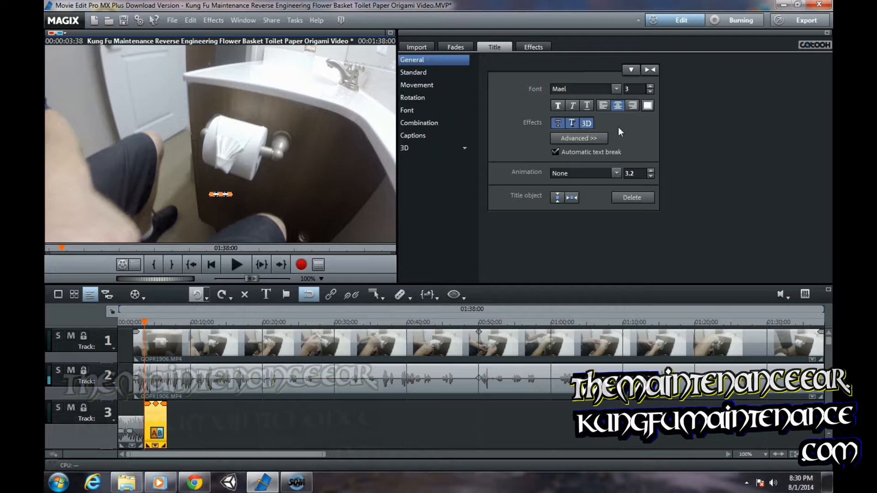
click(650, 86)
click(650, 86)
click(650, 86)
click(650, 86)
click(650, 86)
click(651, 86)
click(650, 86)
click(650, 86)
click(650, 86)
click(650, 86)
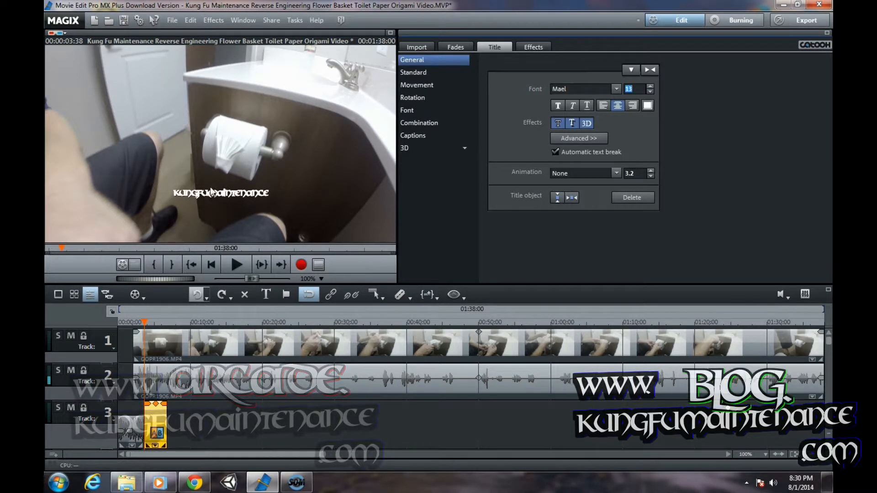
Position the small KUNGFUMAINTENANCE title in the lower-right corner of the video image, slightly in from the edges
drag(212, 192, 335, 210)
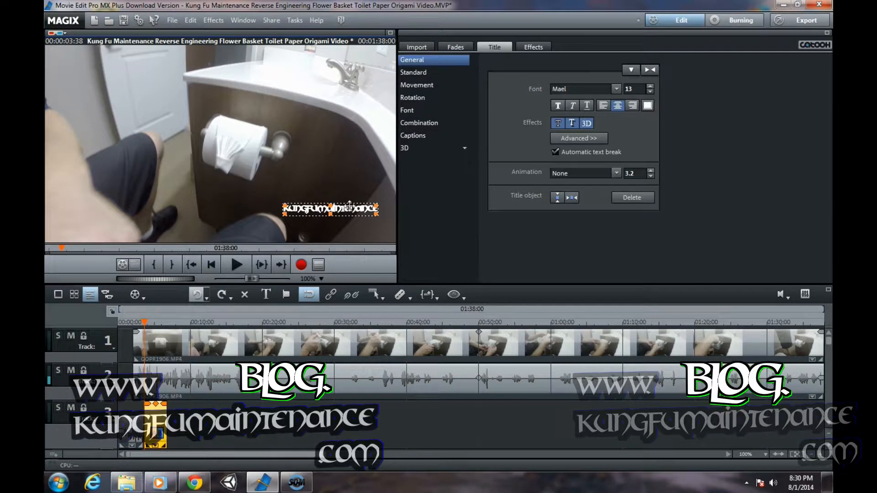
mouse_move(343, 210)
mouse_down()
mouse_move(348, 222)
mouse_move(349, 207)
mouse_move(340, 204)
mouse_move(368, 205)
mouse_move(348, 227)
mouse_up()
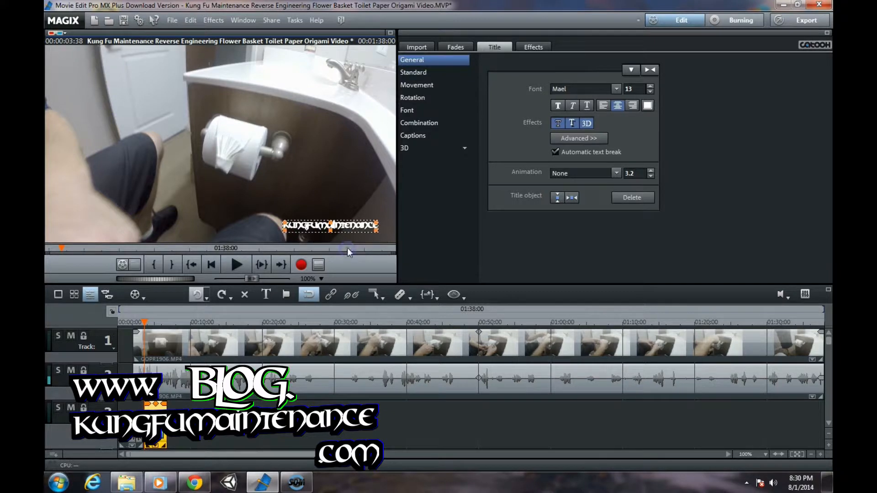
drag(340, 225, 331, 205)
drag(331, 210, 330, 204)
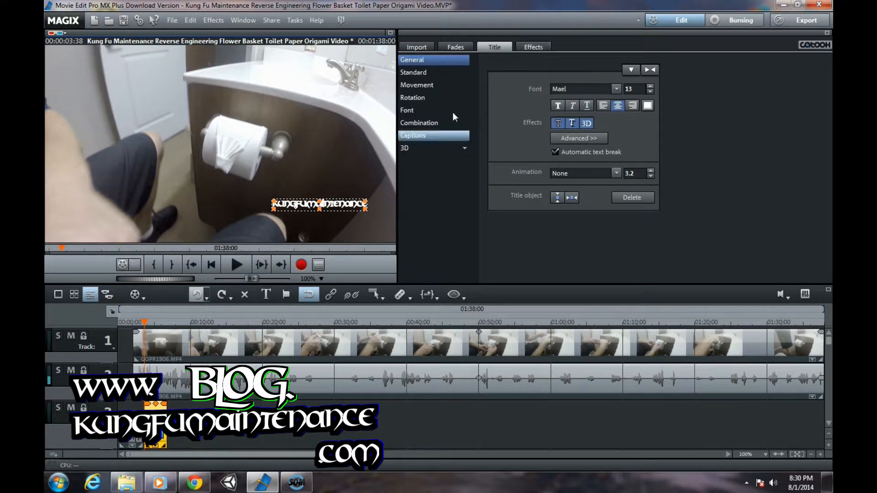
drag(342, 204, 341, 210)
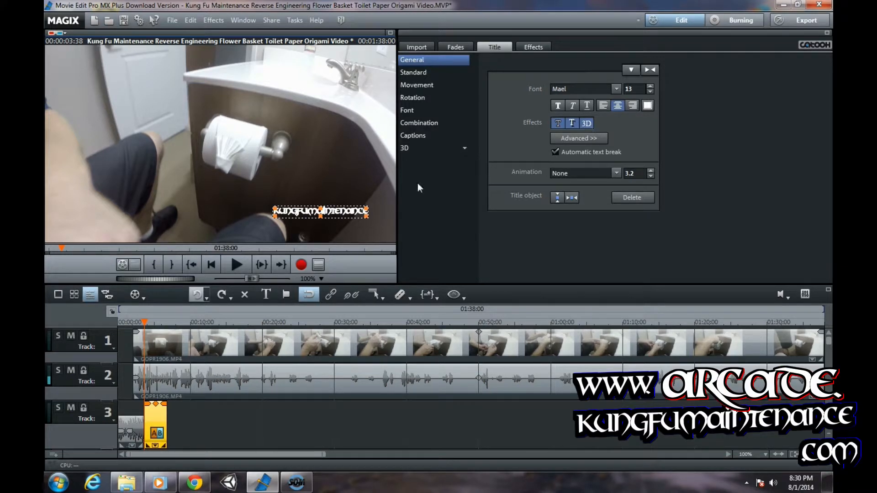
Give the KUNGFUMAINTENANCE title a black outline and a blue 3D effect colour in its advanced settings
click(574, 138)
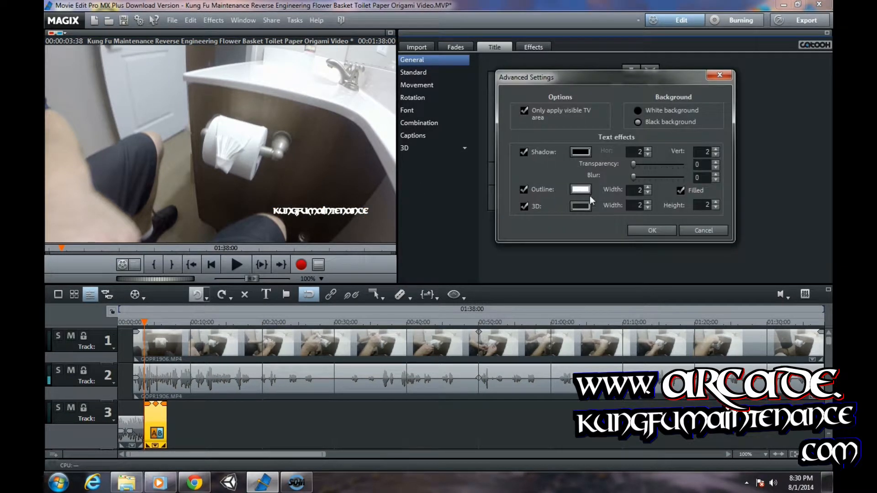
click(580, 192)
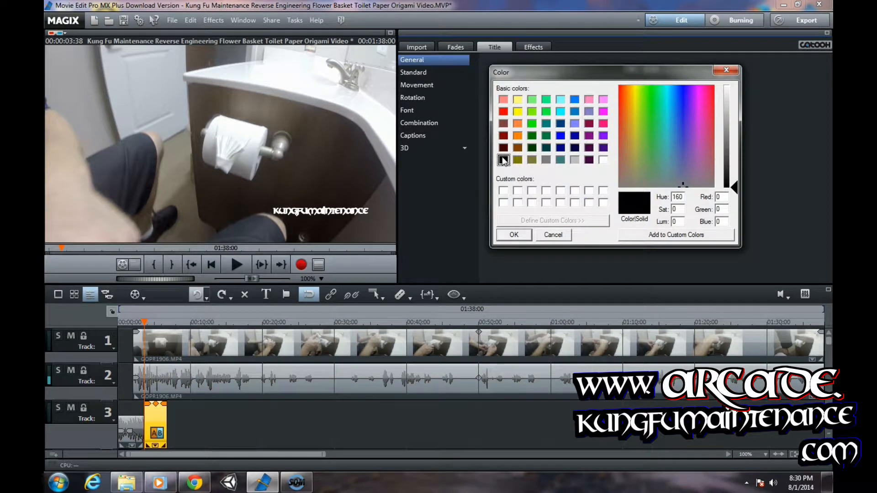
click(515, 234)
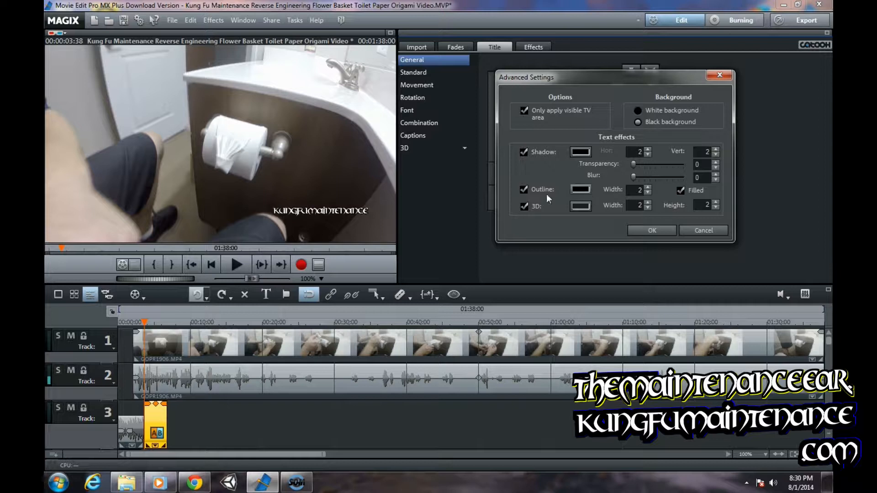
click(579, 207)
click(559, 136)
click(514, 235)
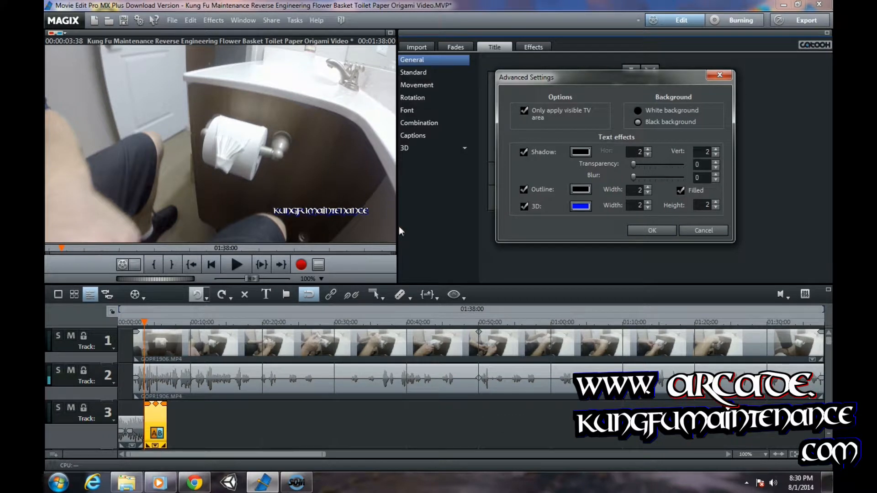
click(649, 231)
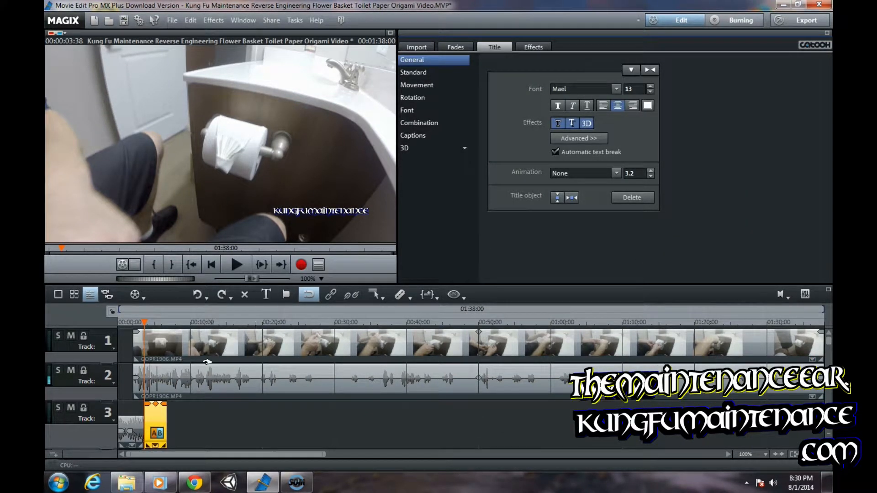
double_click(154, 429)
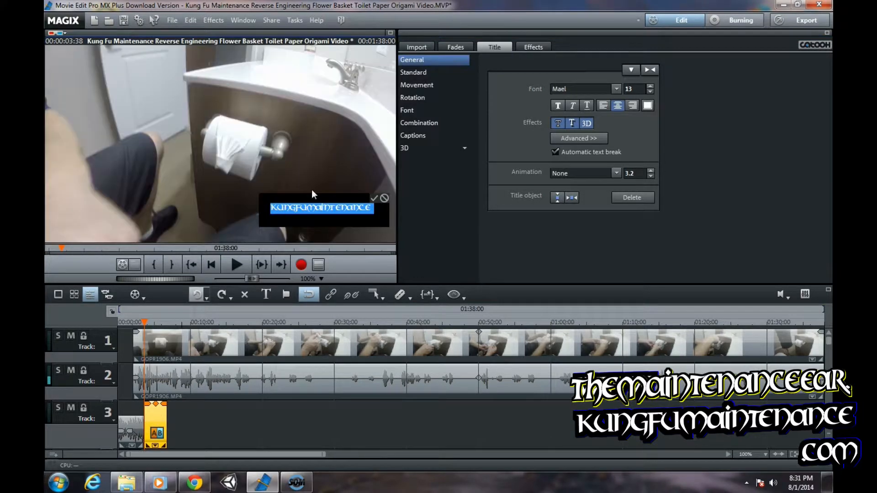
click(275, 208)
key(Return)
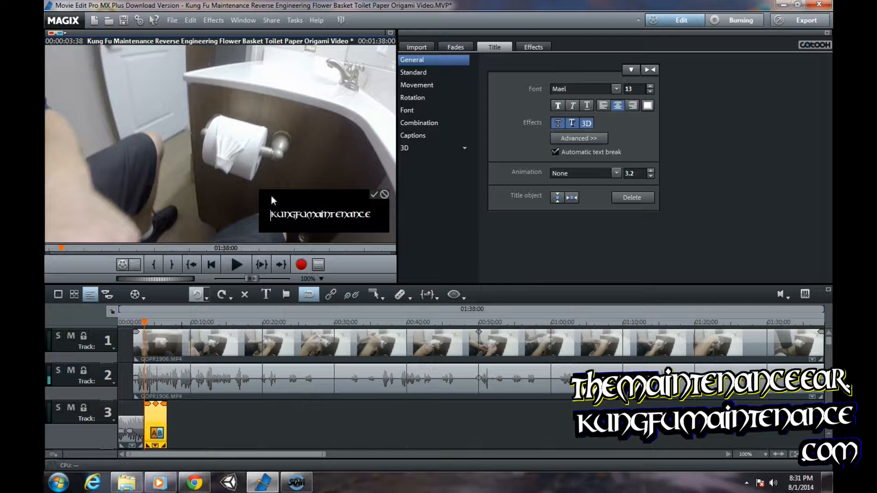
click(276, 200)
click(323, 204)
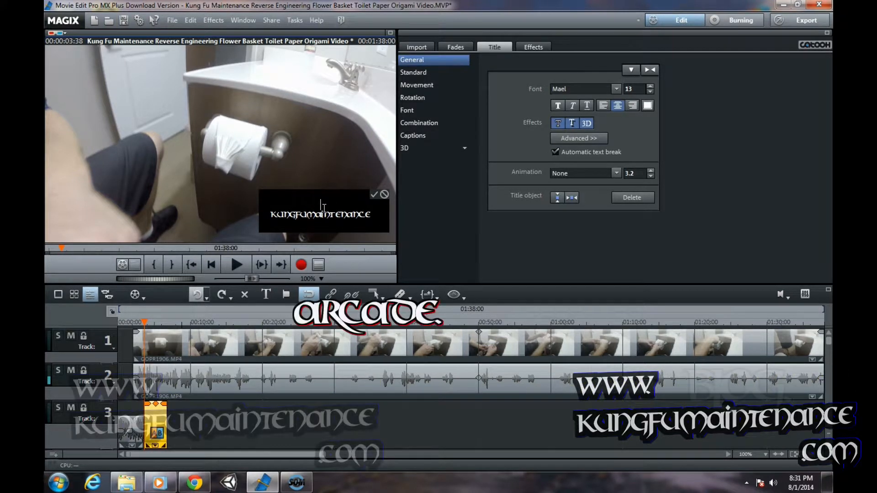
text(www)
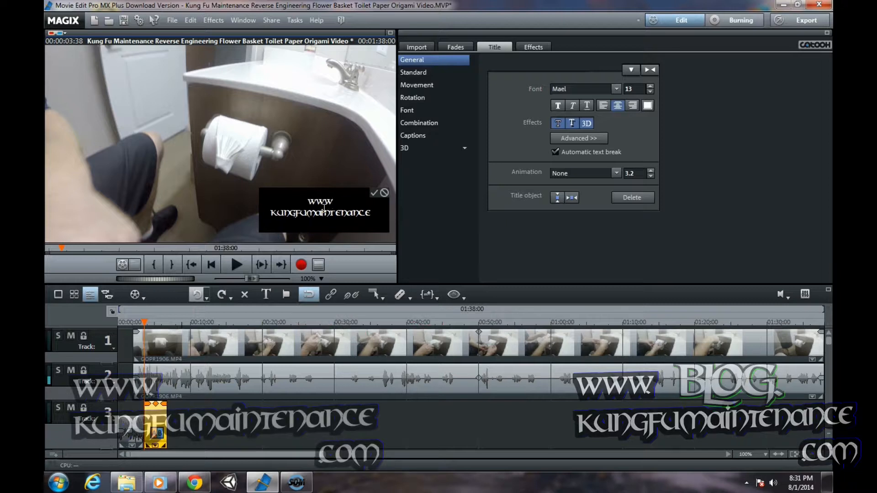
text(.)
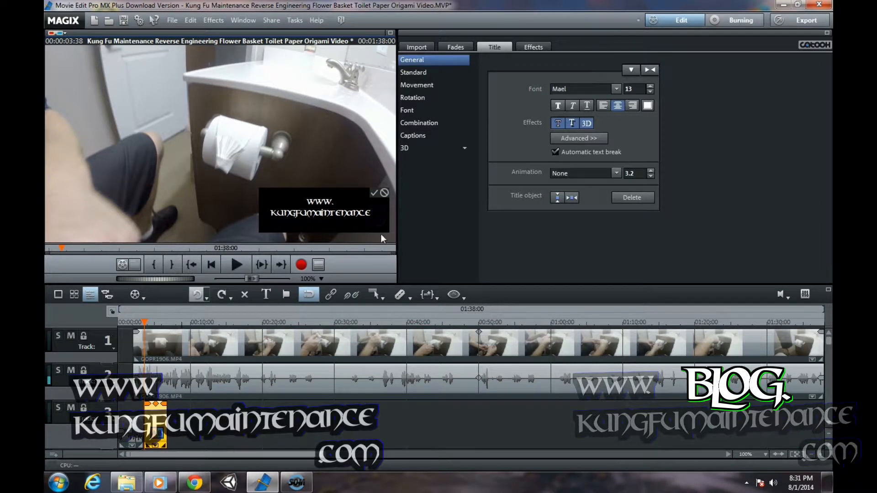
key(Return)
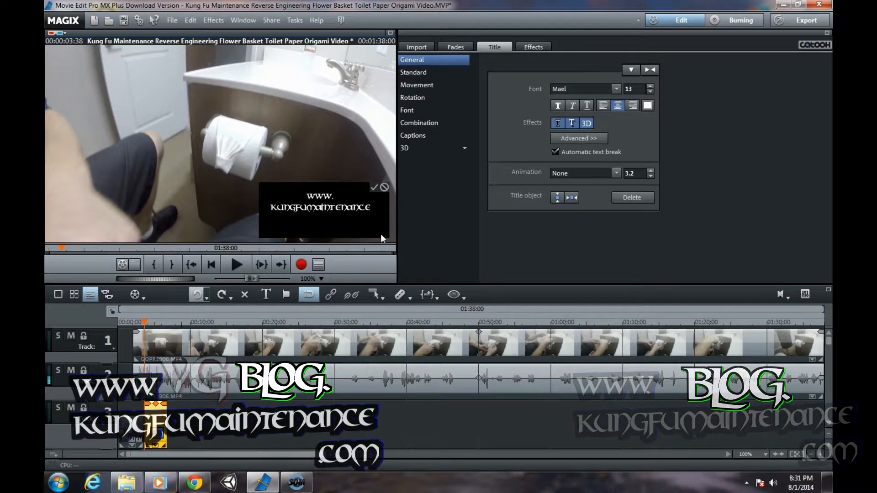
text(.com)
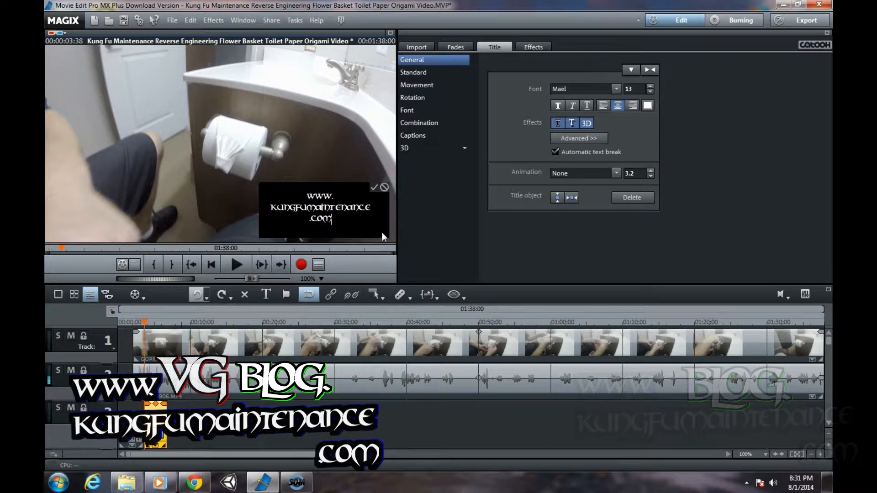
Left-align all lines of the web-address title and move it back to the lower-right corner of the video image
click(308, 195)
drag(308, 195, 336, 221)
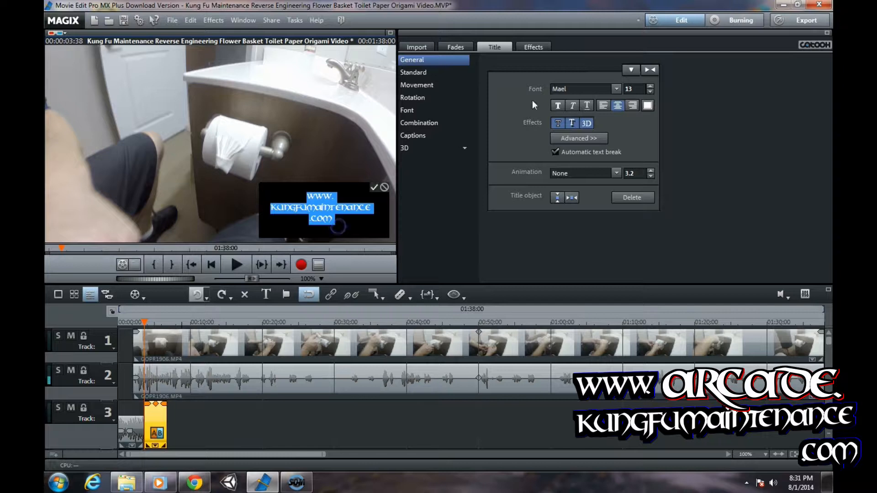
click(602, 107)
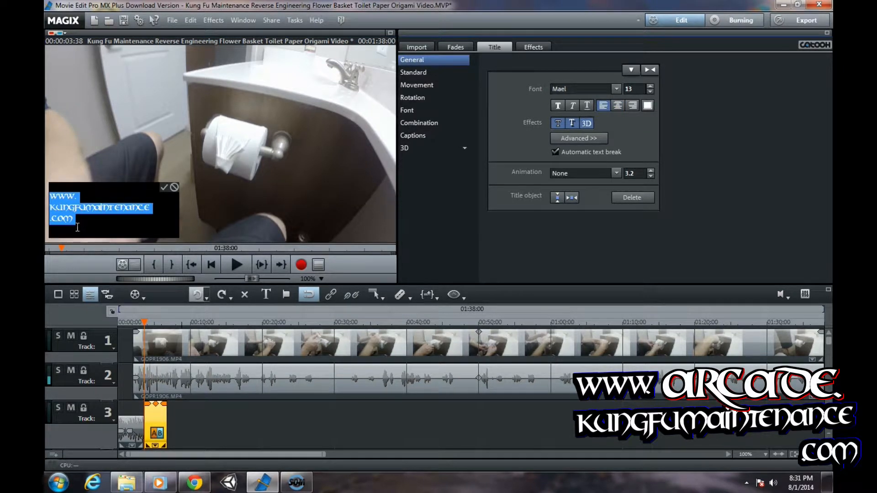
click(163, 187)
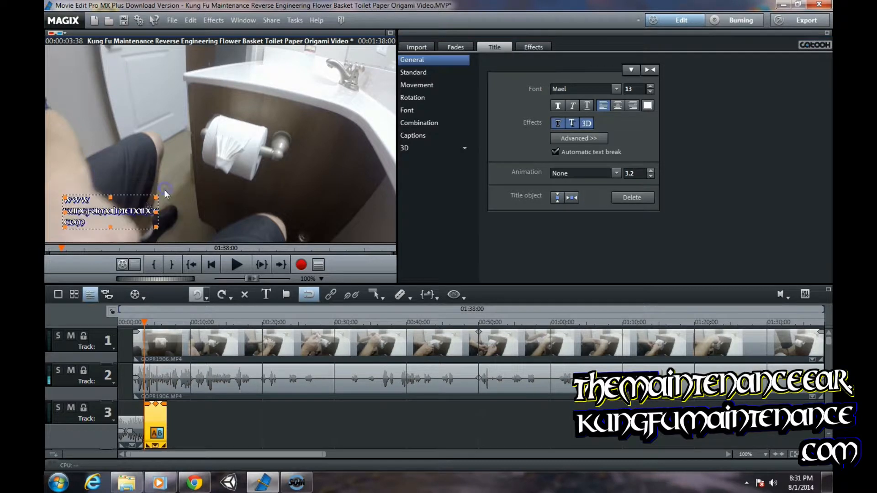
drag(106, 212, 334, 216)
Indent the title's ".com" line so it sits beneath the end of KUNGFUMAINTENANCE, and accept the text
double_click(297, 210)
click(257, 215)
double_click(289, 224)
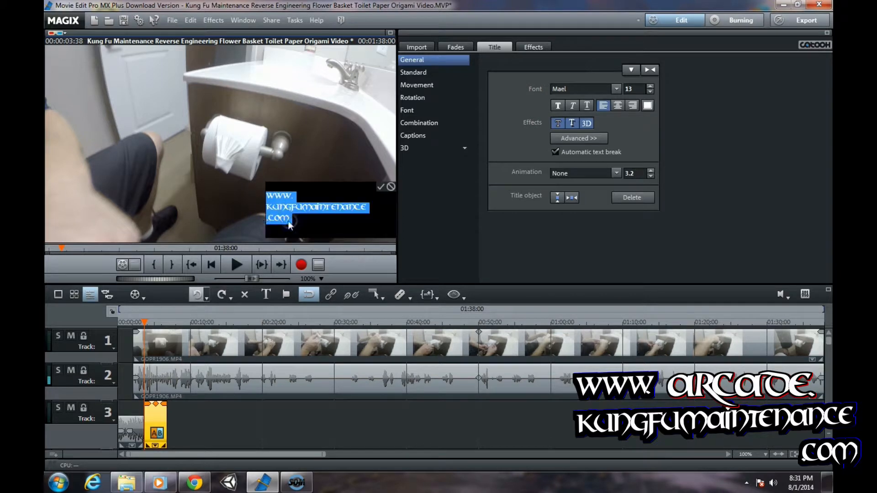
click(269, 219)
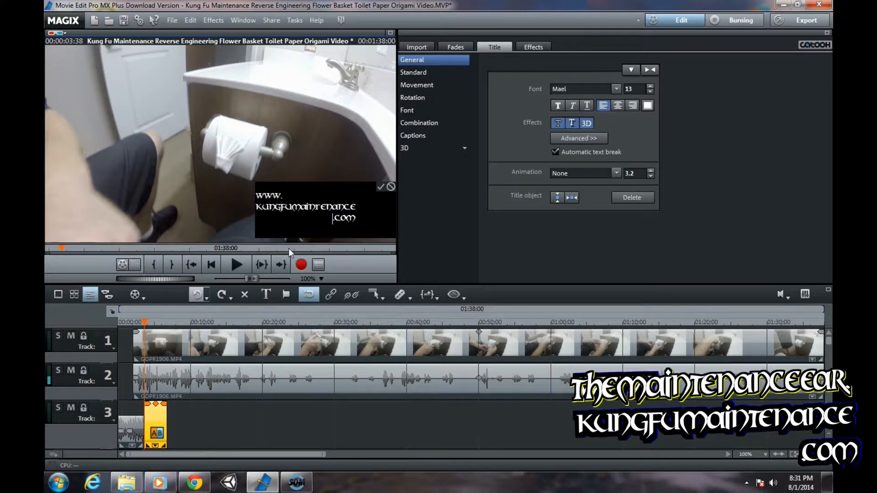
key(BackSpace)
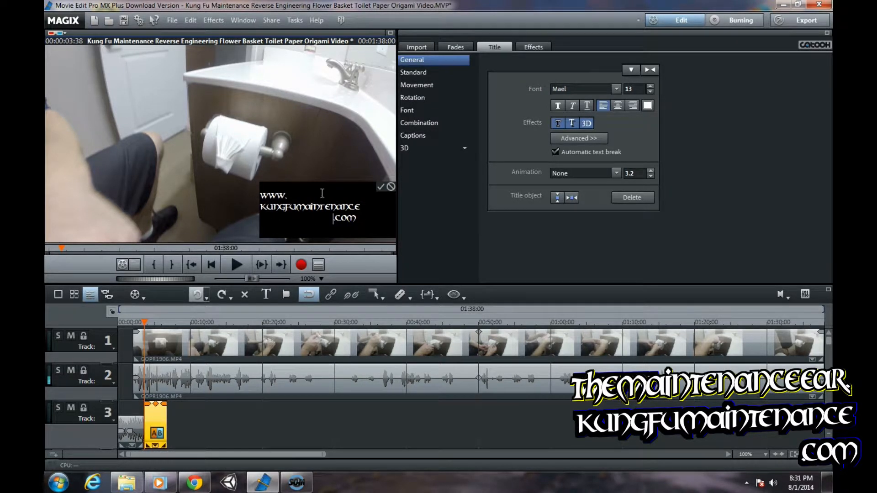
click(381, 188)
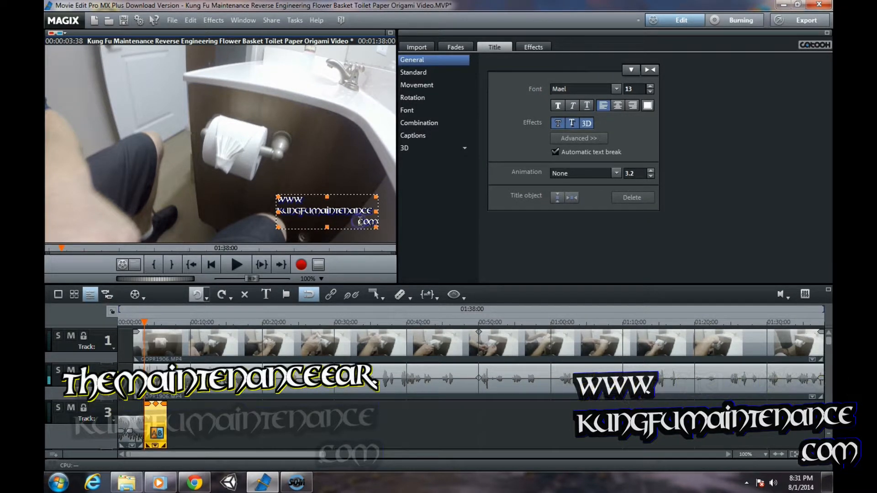
double_click(360, 222)
click(334, 219)
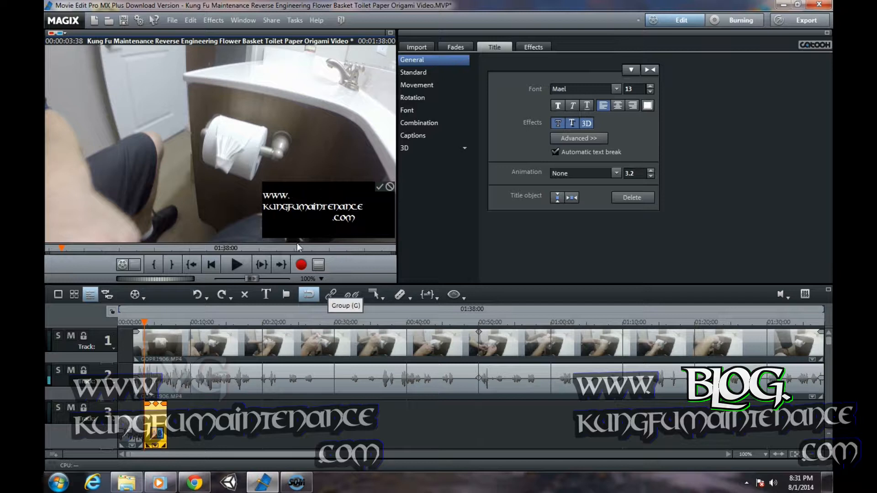
click(380, 186)
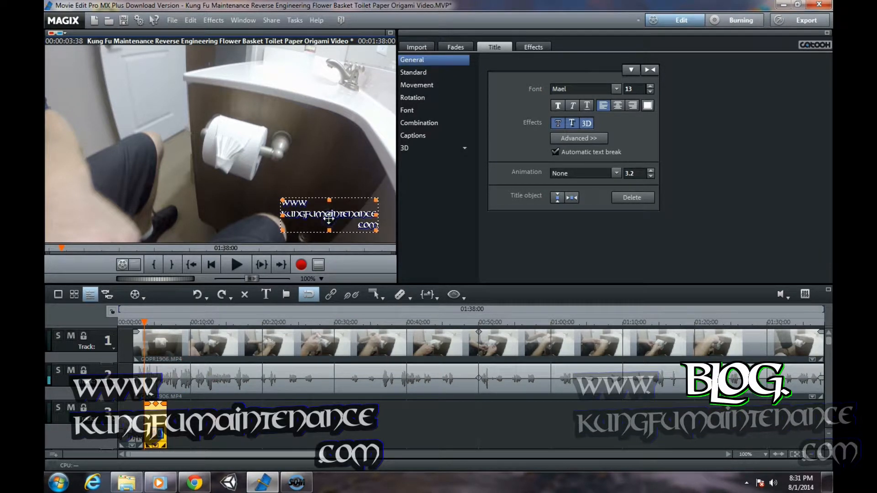
Extend the web-address title on track 3 to the end of the footage
drag(165, 446, 804, 443)
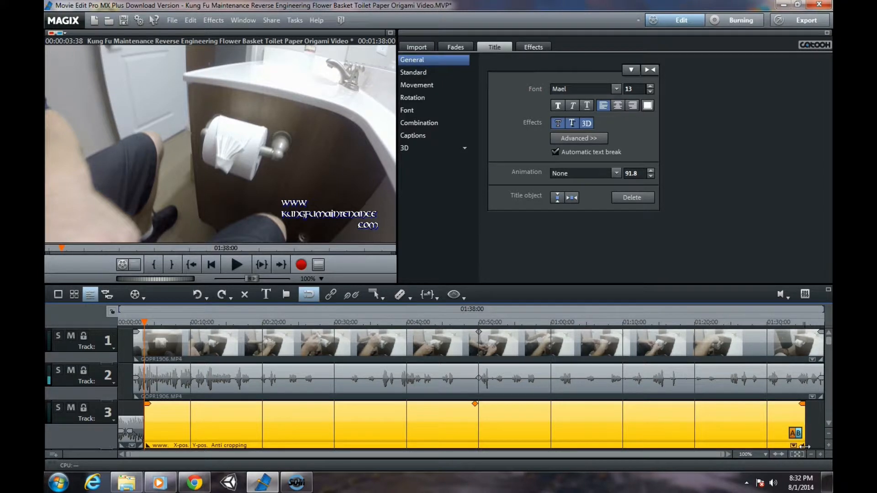
drag(804, 446, 822, 445)
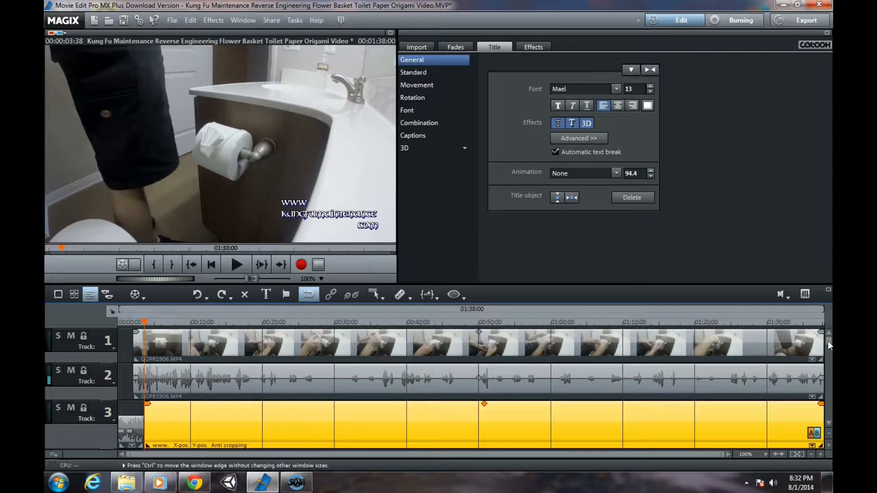
Add a new title reading "BLOG." on track 4, placed just above the web address in the video image
mouse_move(829, 347)
mouse_down()
mouse_move(829, 360)
mouse_move(829, 338)
mouse_move(829, 347)
mouse_up()
click(363, 401)
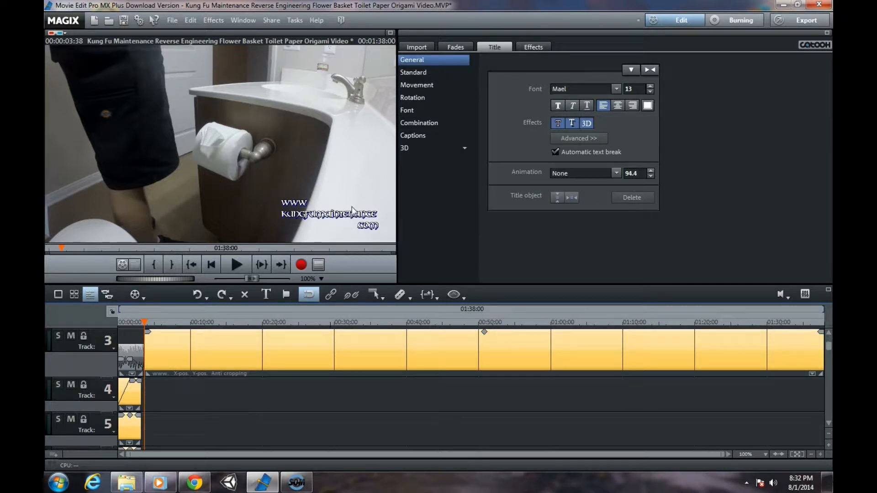
click(333, 191)
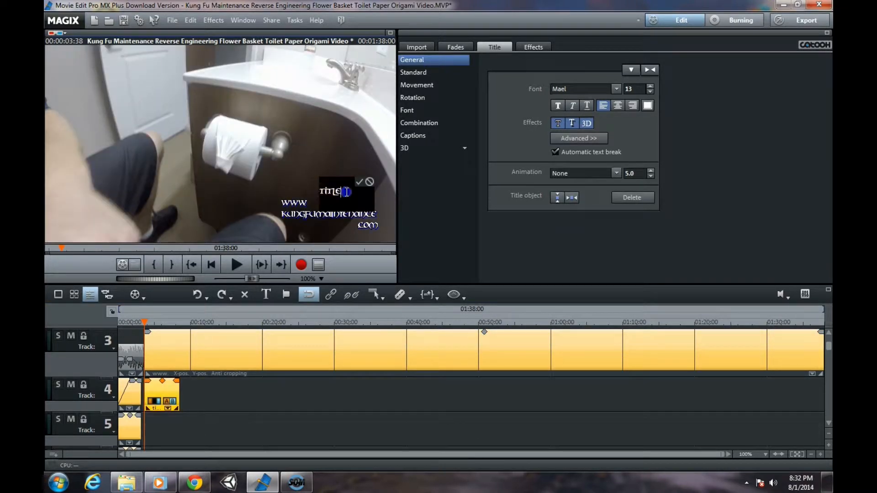
text(T)
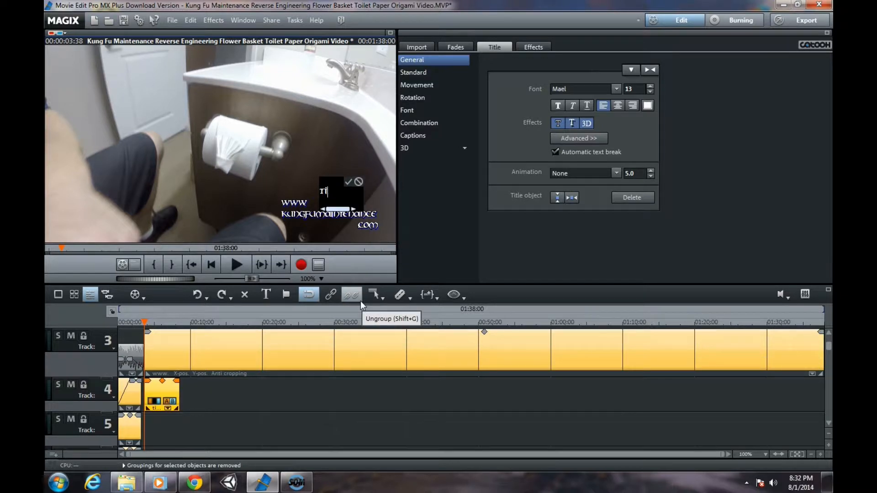
key(BackSpace)
text(B)
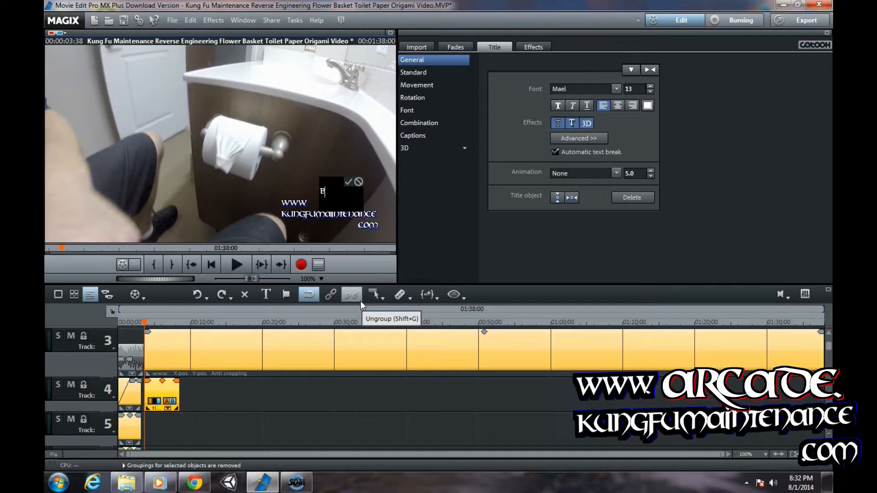
text(LOG.)
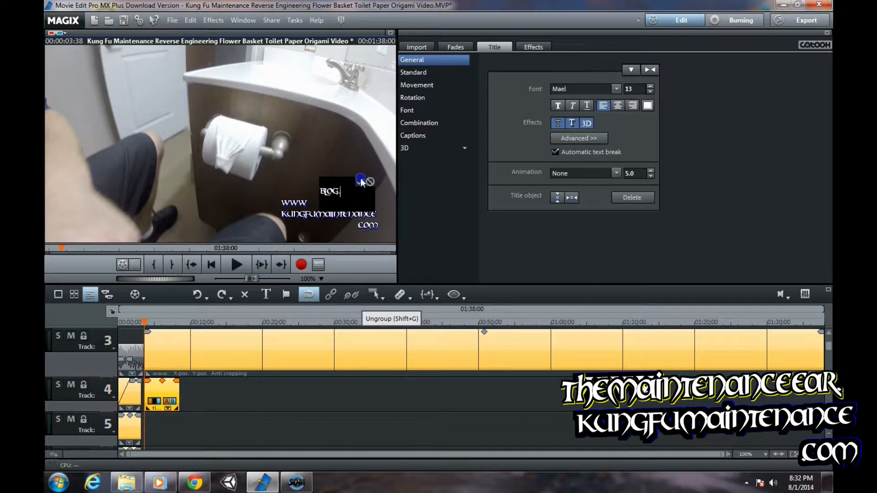
Change the BLOG. title's 3D effect colour to bright green in its advanced settings
click(579, 138)
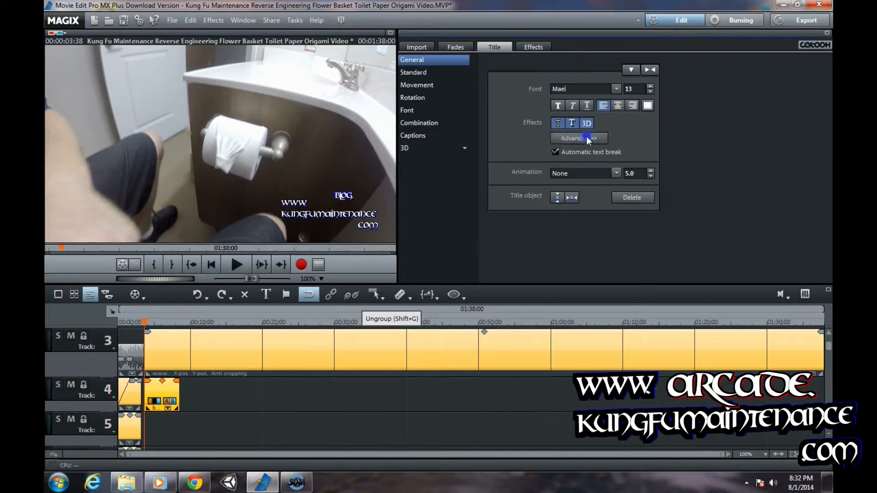
click(580, 207)
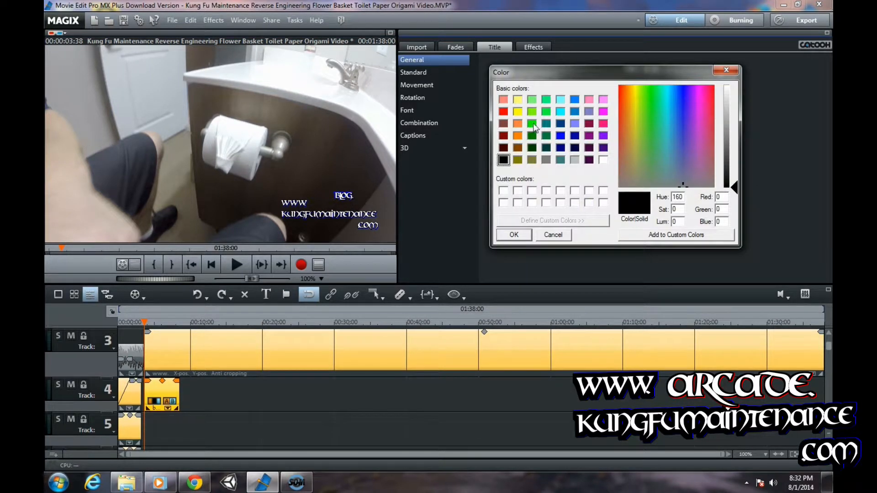
click(532, 124)
click(507, 237)
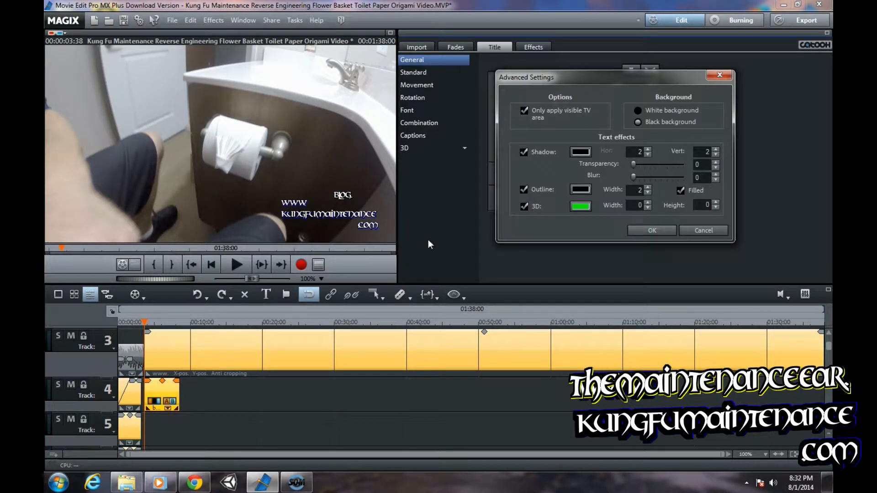
click(666, 232)
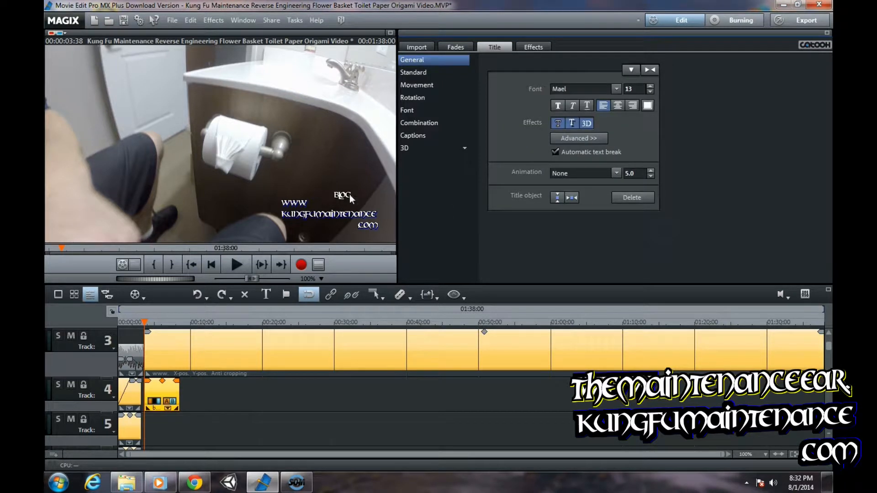
Set the BLOG. title's 3D effect width to 2 and adjust its height so the green shows around the letters
click(594, 138)
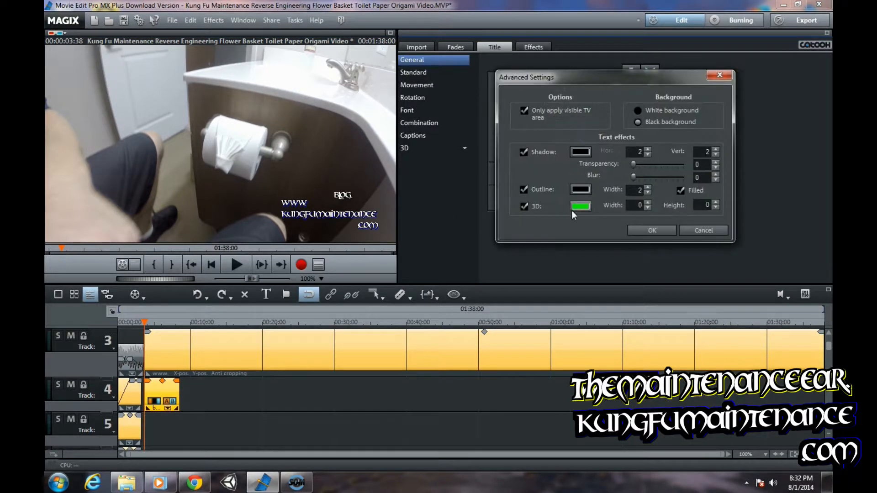
click(648, 202)
click(647, 202)
click(715, 208)
click(715, 208)
click(716, 207)
click(715, 202)
click(716, 202)
click(716, 202)
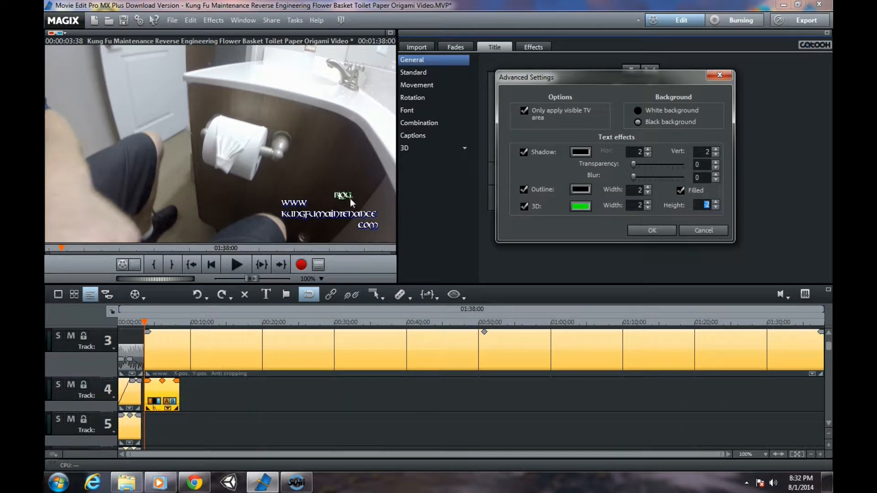
click(650, 230)
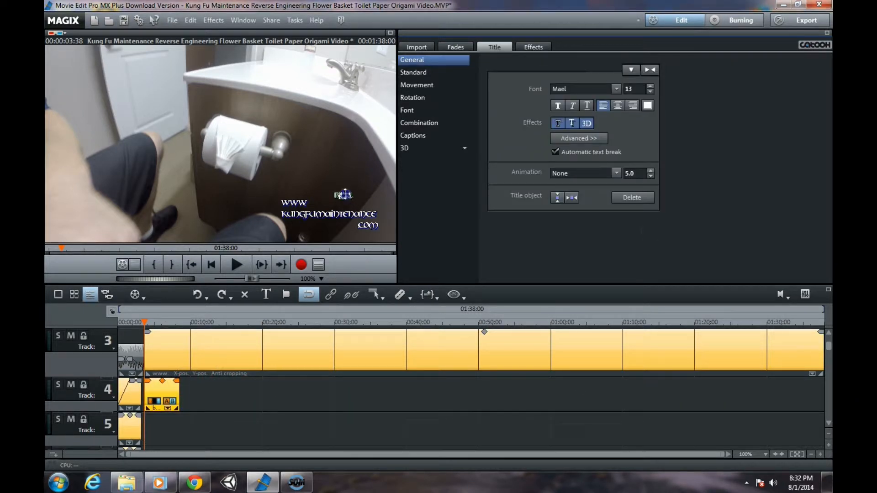
click(344, 195)
click(650, 87)
click(650, 86)
click(650, 87)
click(649, 86)
click(650, 86)
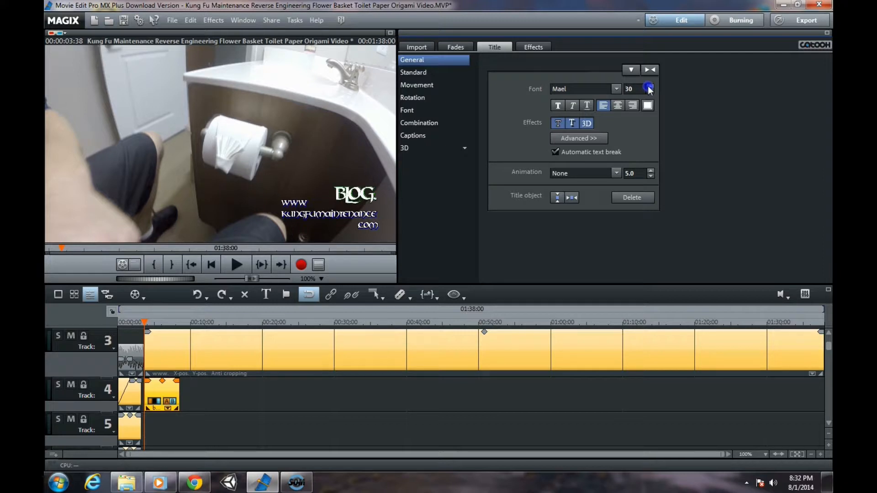
drag(368, 201, 344, 201)
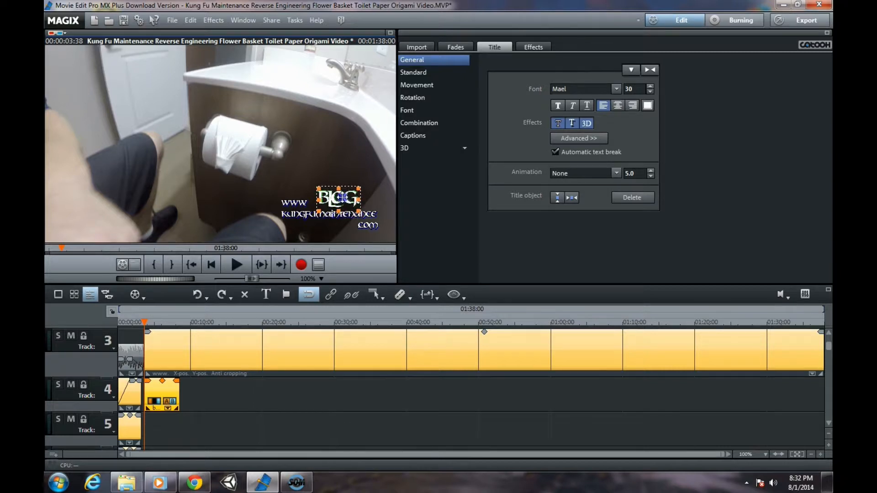
Extend the BLOG. title on track 4 to about the 50-second mark and copy it to the clipboard
drag(178, 409, 481, 418)
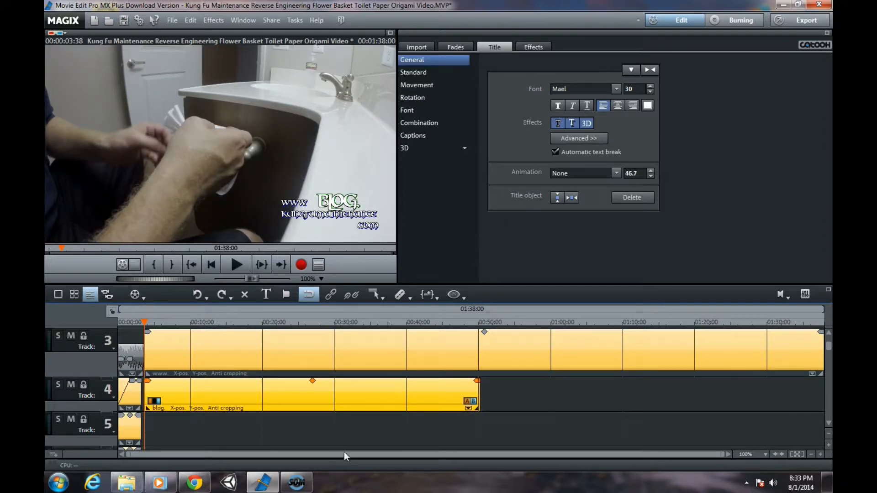
click(580, 405)
click(284, 401)
click(190, 20)
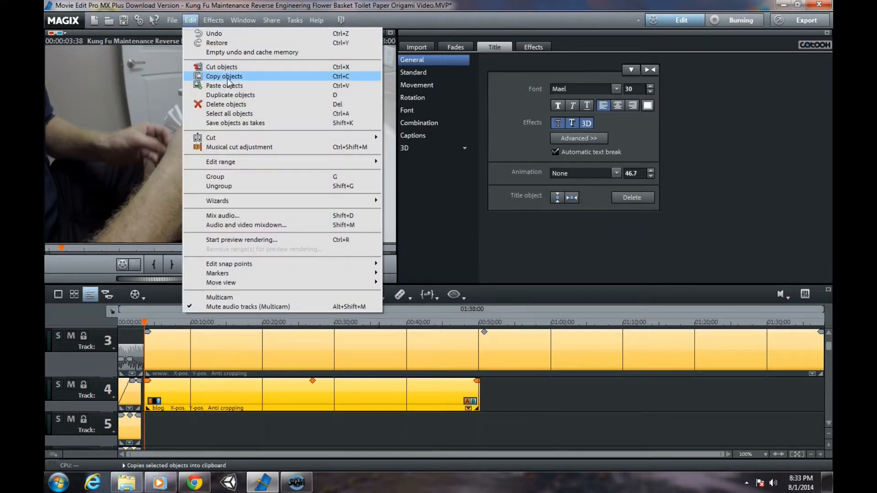
click(227, 77)
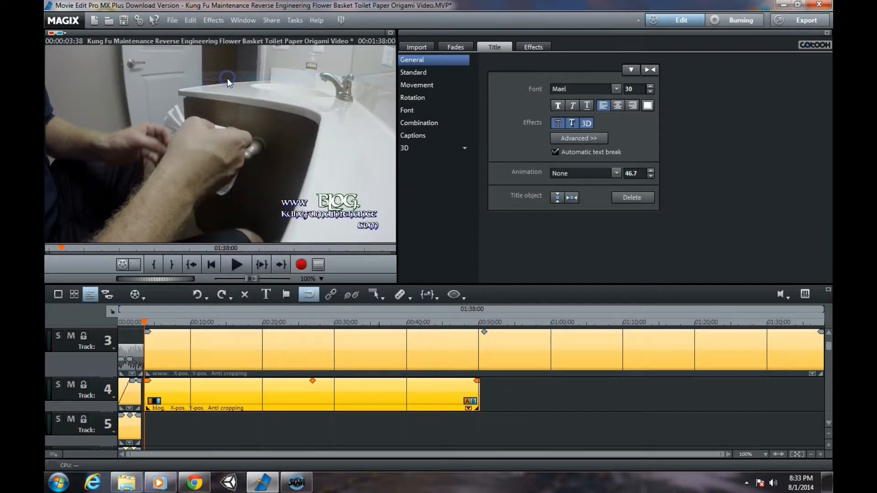
Paste the copied BLOG. title onto track 4 at about the 50-second mark, directly after the original
click(482, 322)
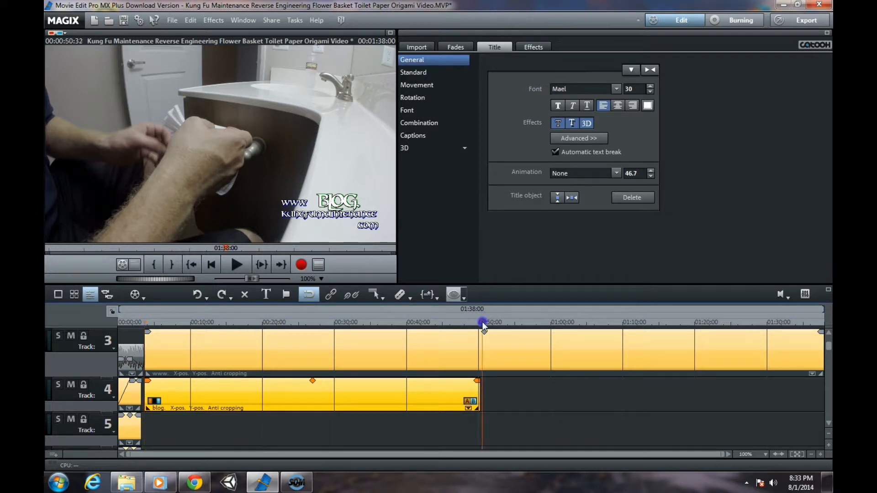
click(534, 409)
click(190, 20)
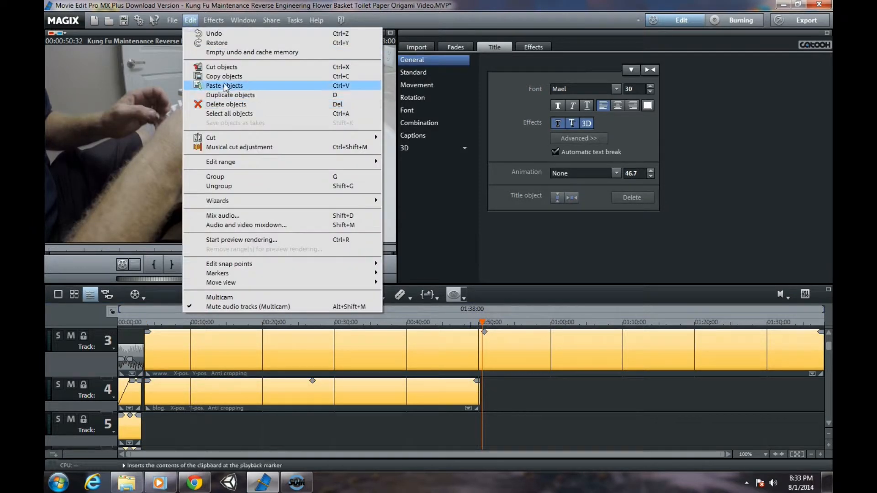
click(225, 86)
Replace the pasted title's text with "arcade." in the preview
click(594, 322)
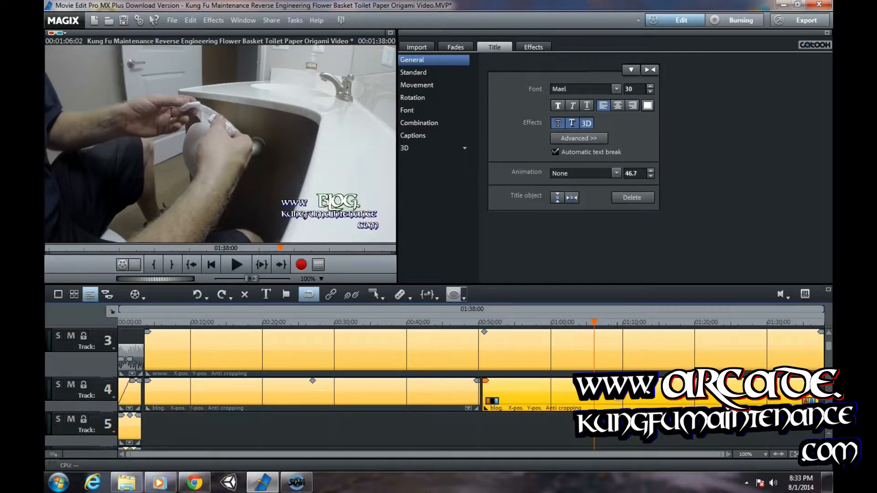
click(352, 203)
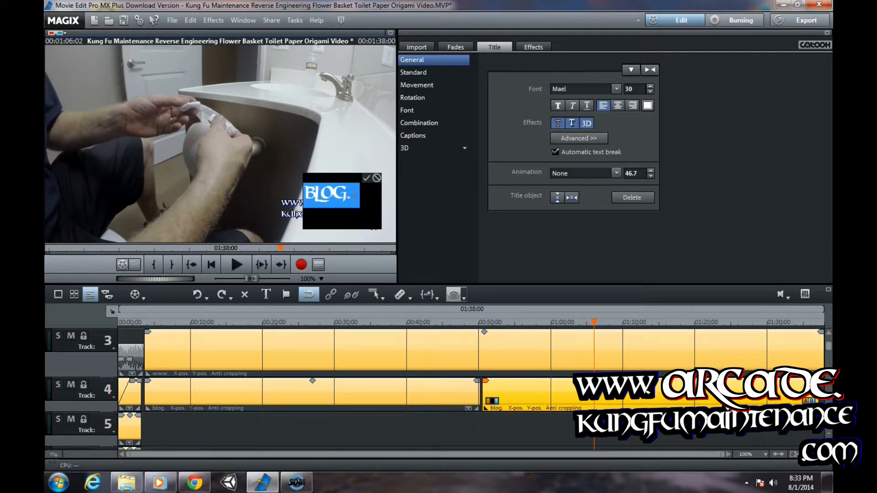
text(.)
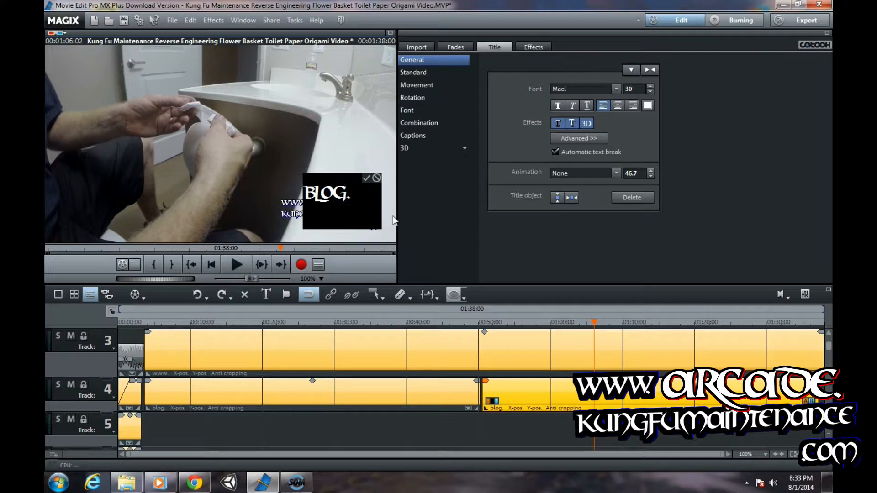
key(BackSpace)
key(BackSpace)
key(BackSpace)
key(BackSpace)
text(a)
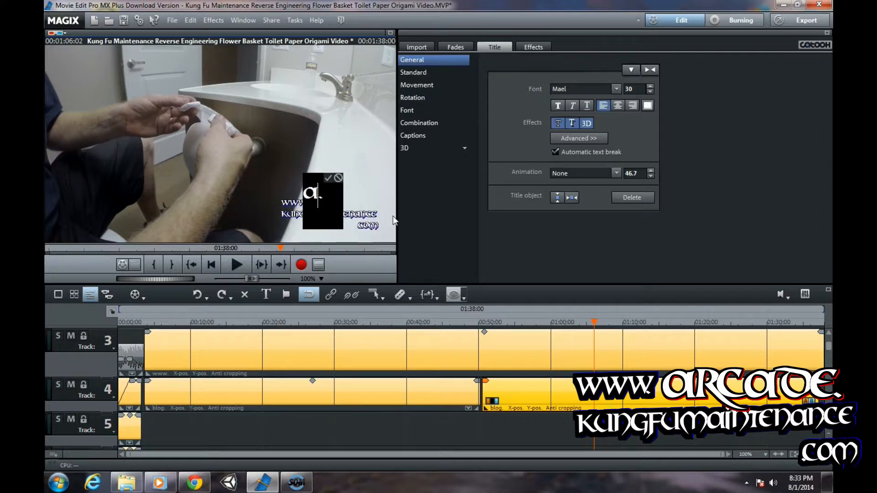
text(rcade)
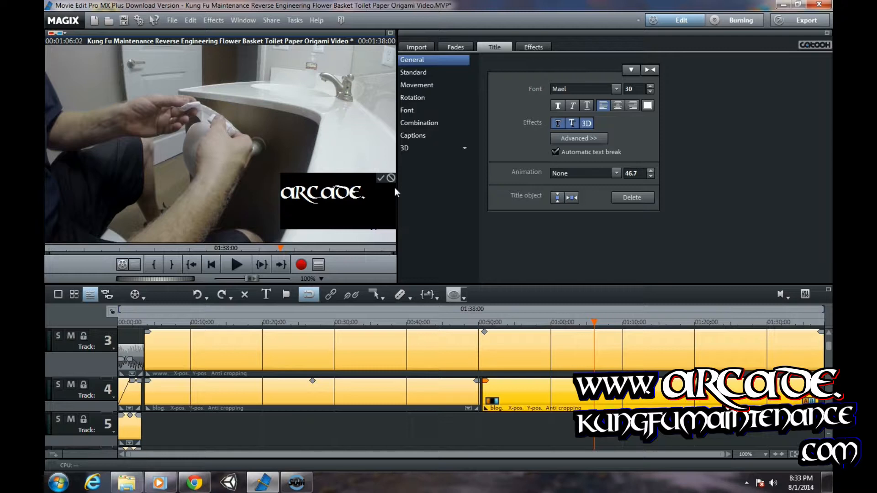
click(380, 178)
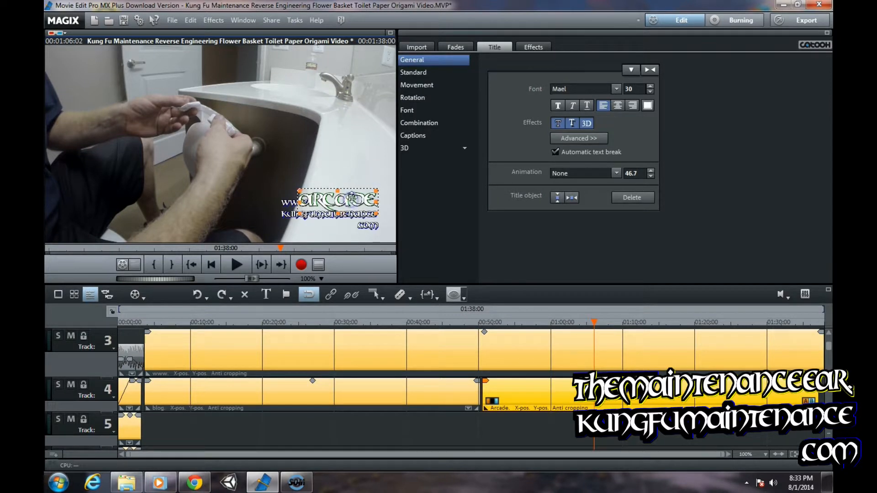
click(650, 91)
click(650, 91)
click(650, 91)
click(333, 201)
double_click(339, 206)
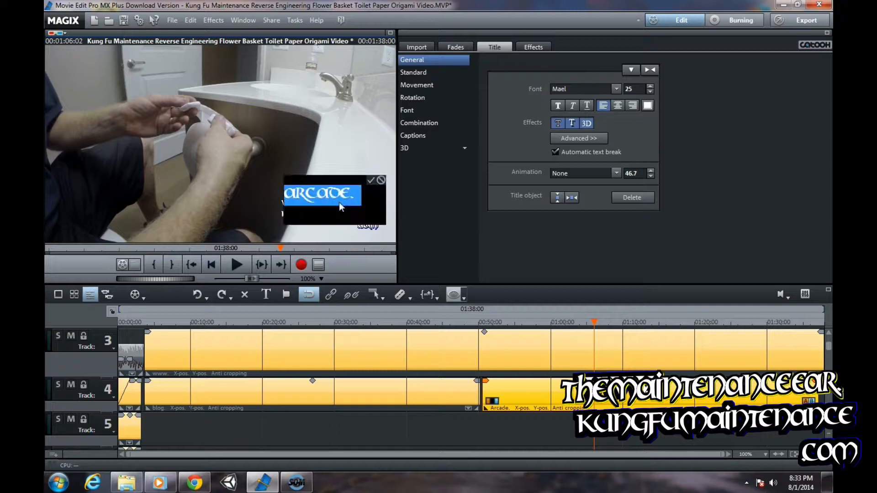
click(371, 181)
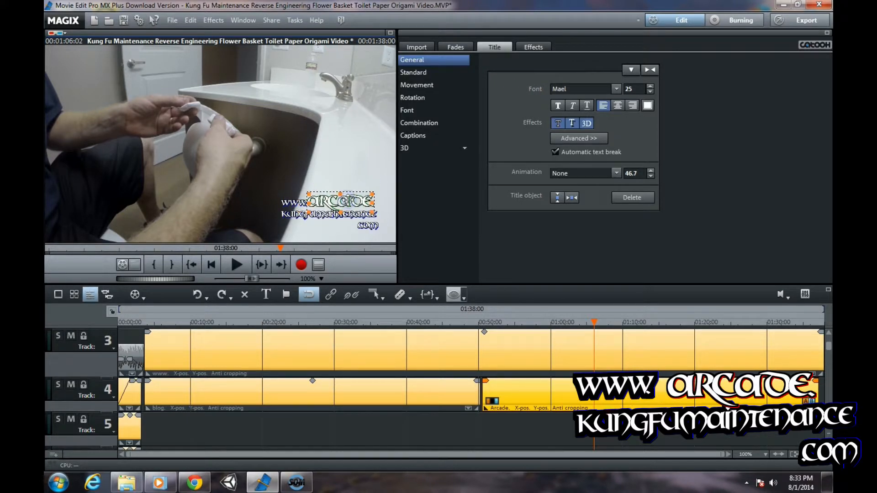
click(650, 91)
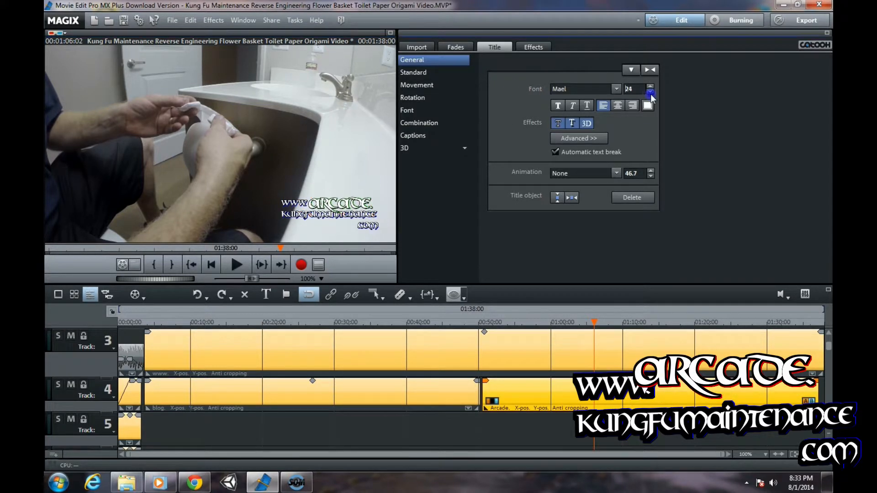
click(650, 92)
click(650, 91)
click(650, 92)
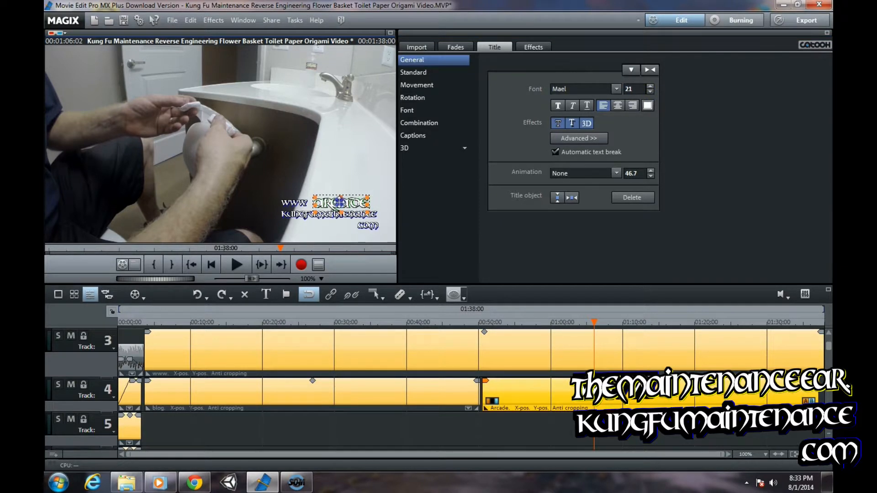
Change the arcade. title's 3D effect colour to red and increase its black outline width in the advanced settings
click(601, 136)
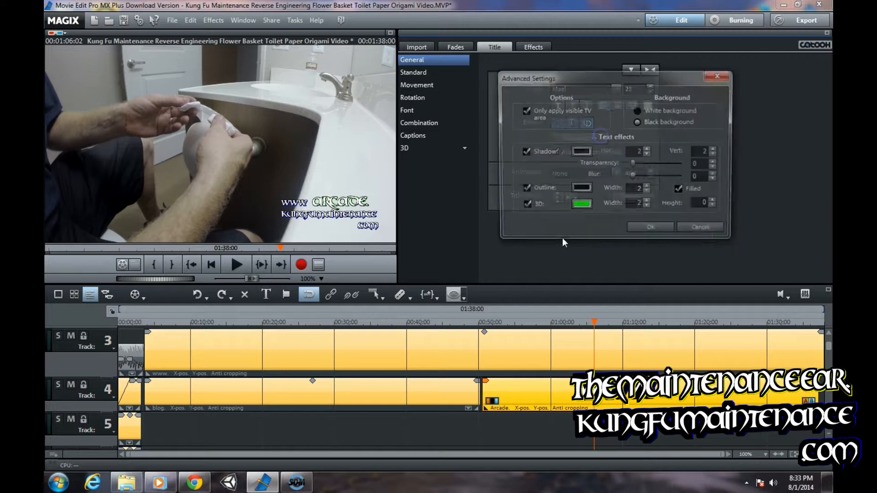
click(582, 205)
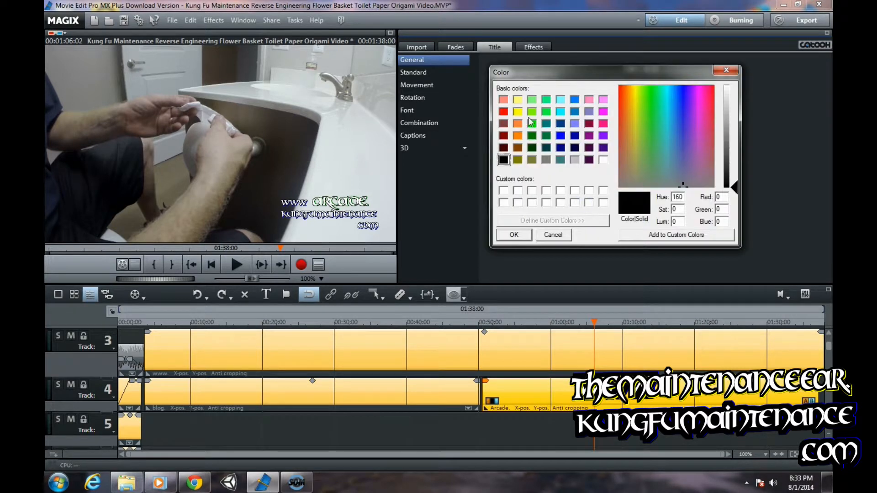
click(502, 111)
click(508, 235)
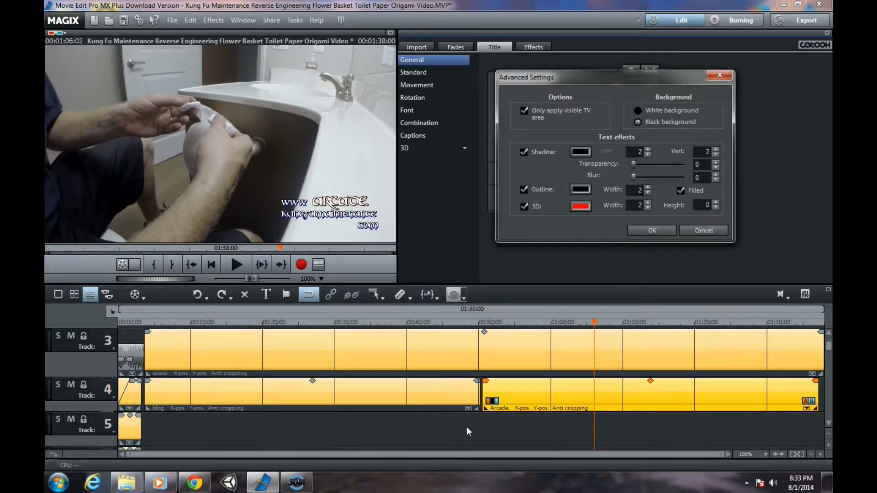
click(648, 188)
click(648, 187)
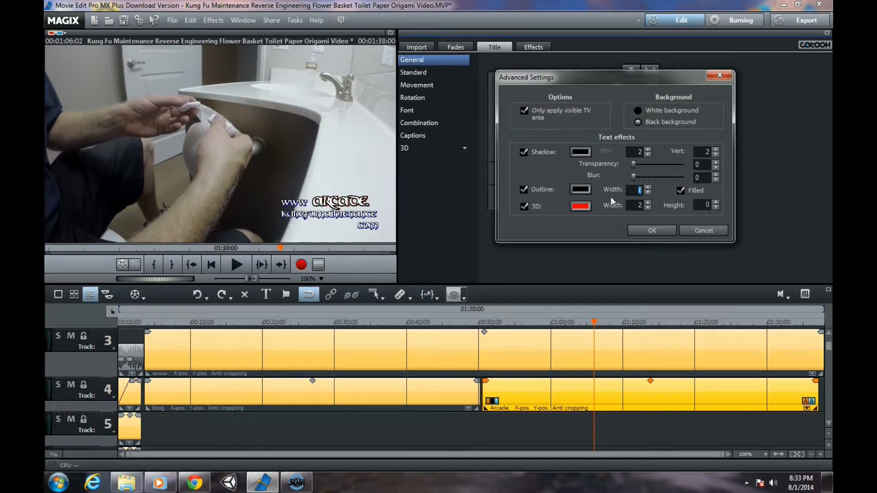
click(661, 234)
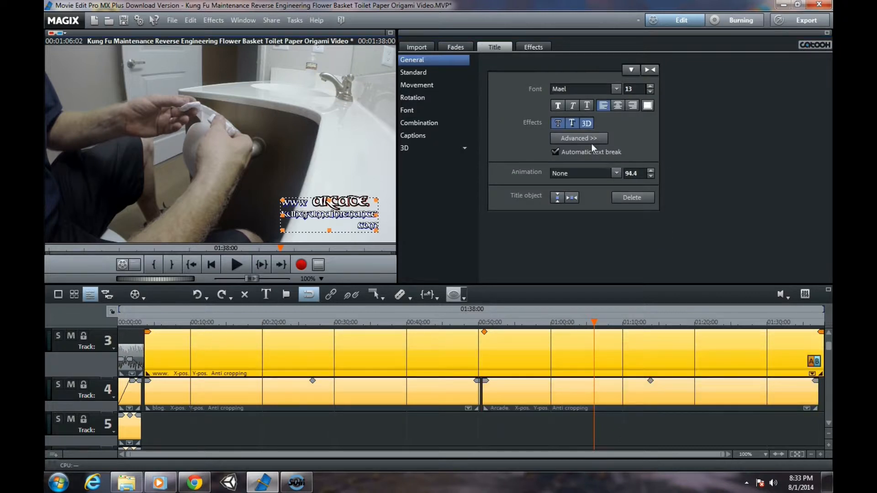
click(591, 138)
click(648, 188)
click(648, 187)
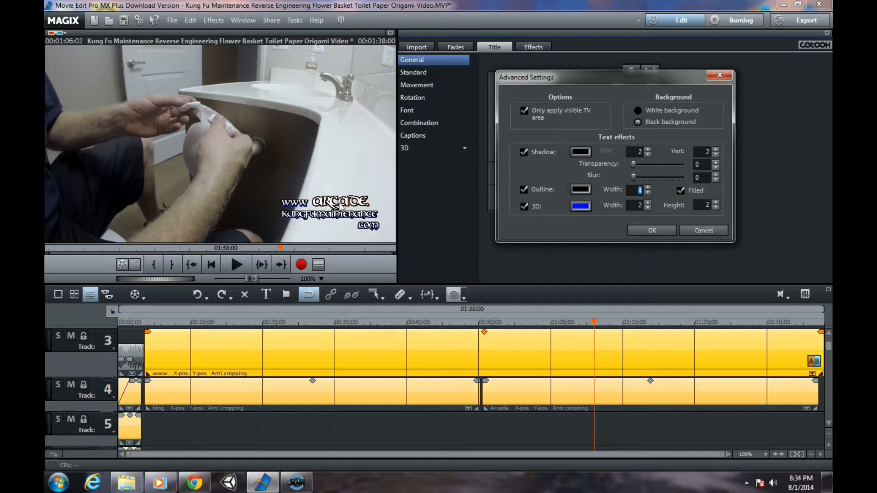
click(644, 225)
click(656, 229)
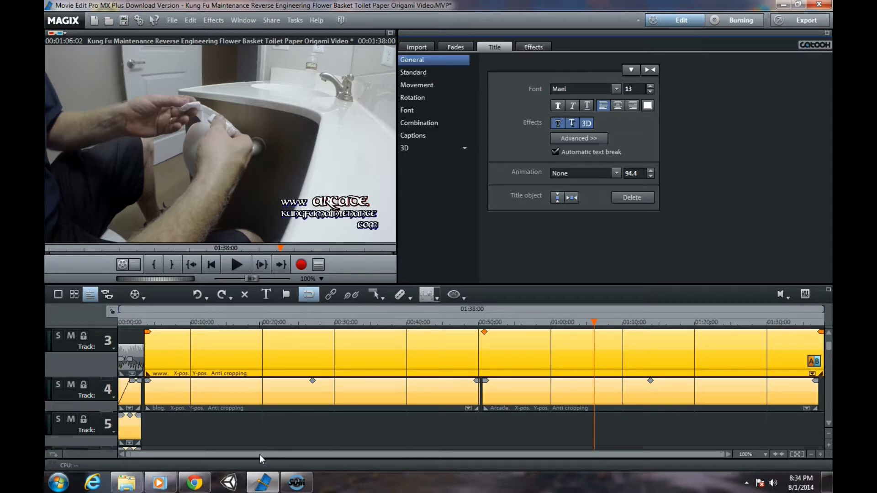
click(823, 324)
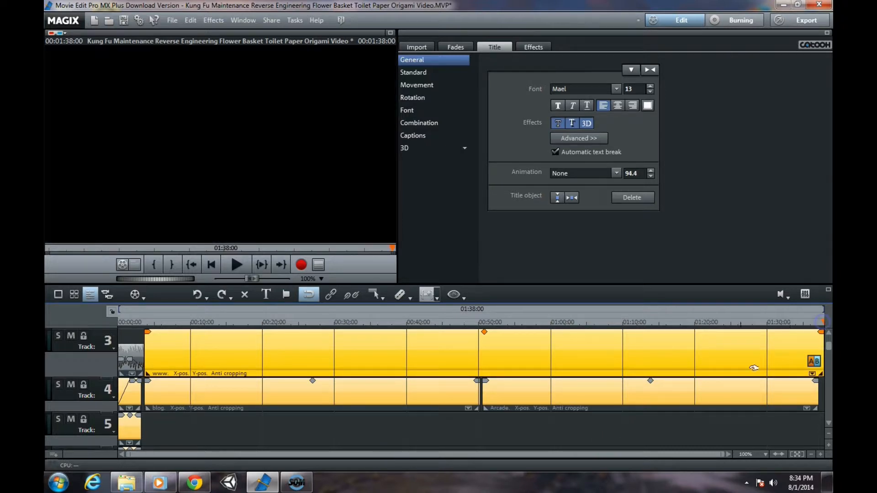
click(617, 326)
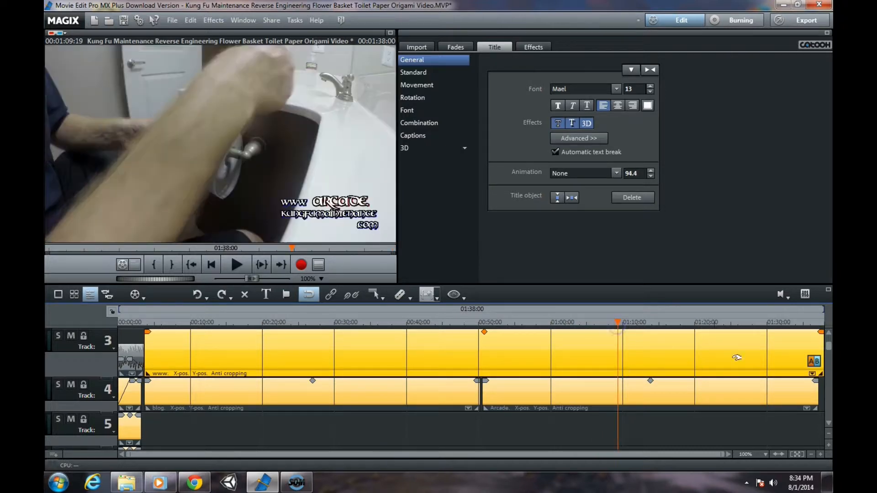
click(817, 409)
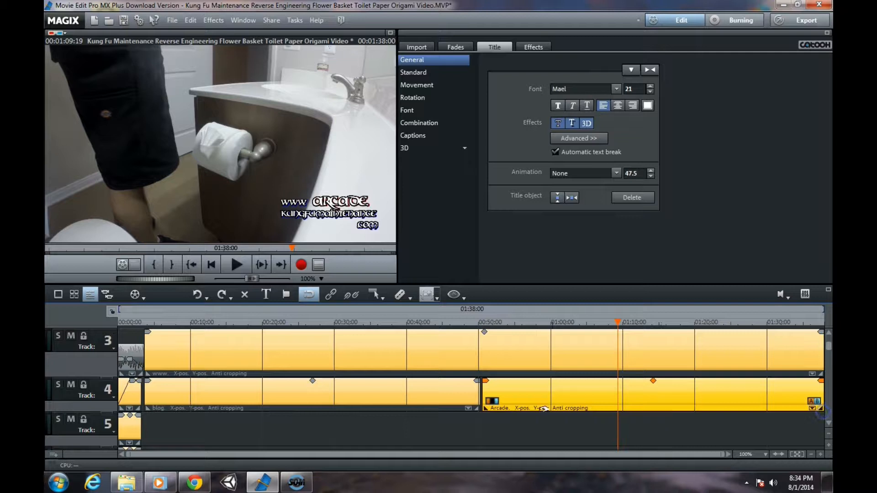
Extend the end of the BLOG. title on track 4 to meet the start of the arcade. title
click(406, 392)
click(507, 399)
click(471, 405)
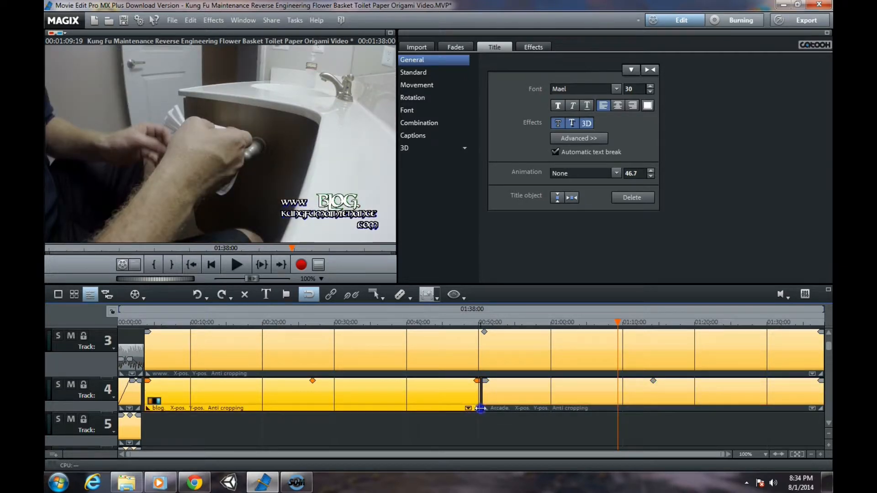
drag(480, 408, 481, 408)
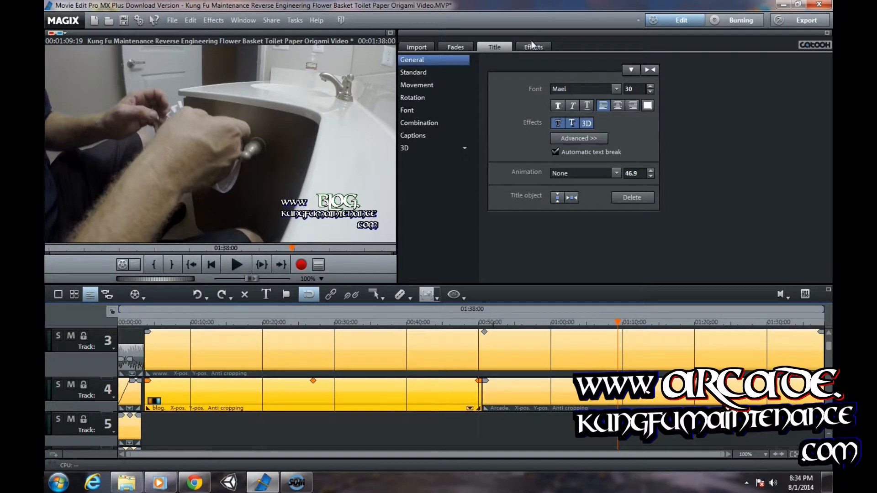
click(532, 47)
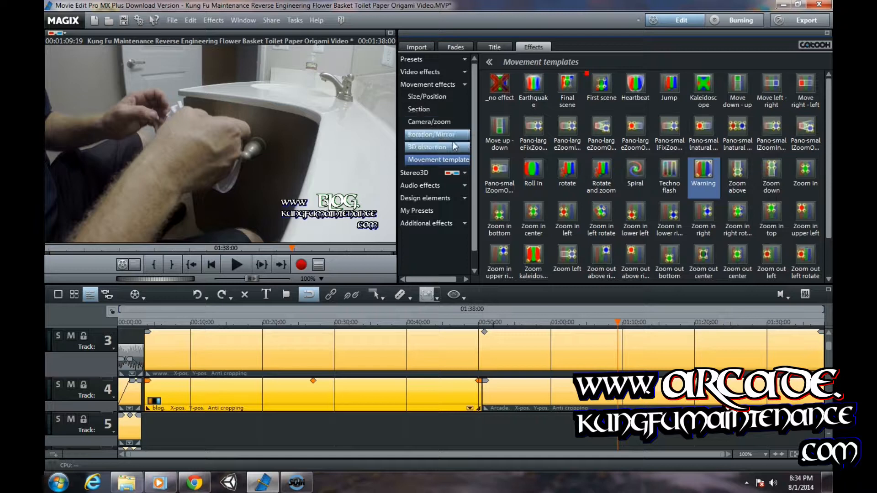
click(453, 71)
drag(475, 134, 479, 192)
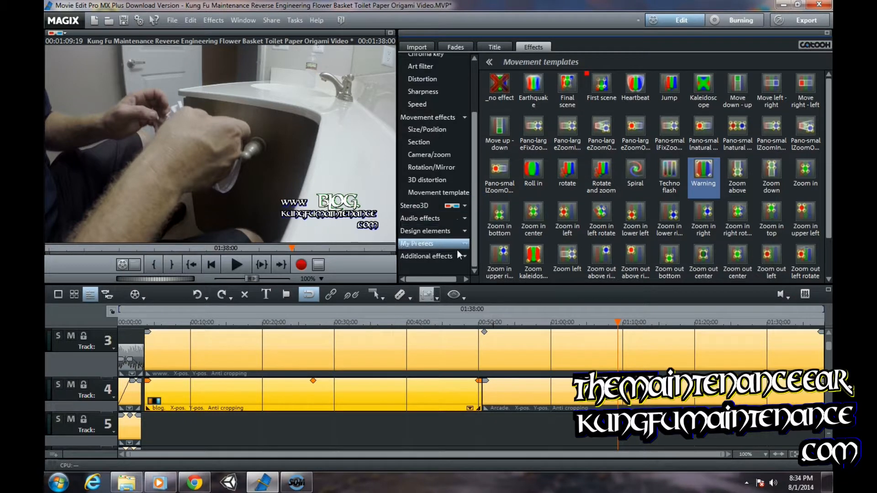
right_click(470, 410)
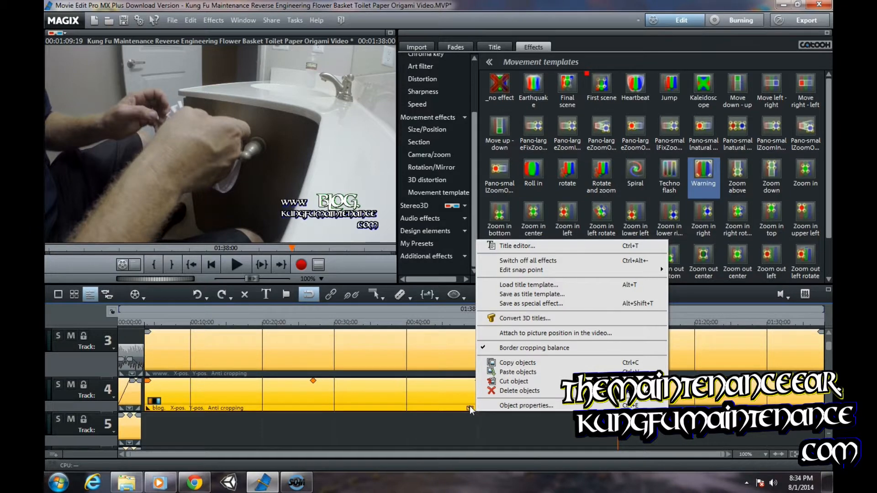
click(168, 397)
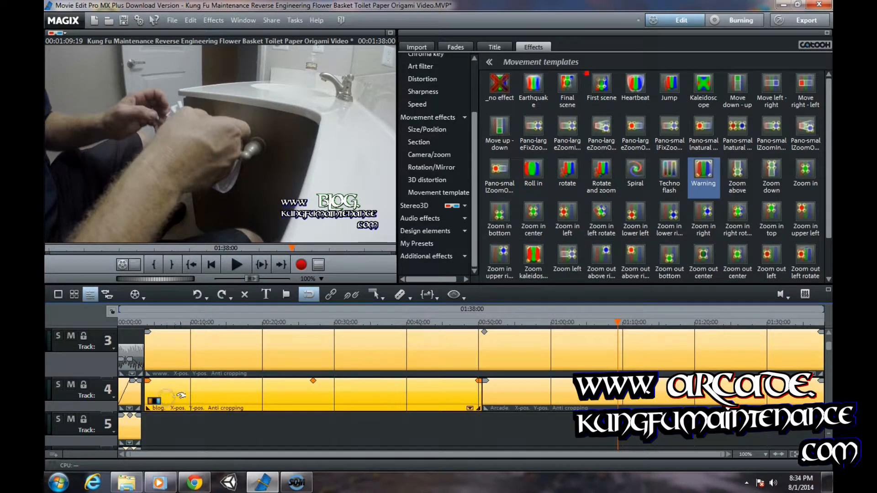
Set the transition at the start of the BLOG. title on track 4 to Swing 1 and play a short preview
click(155, 403)
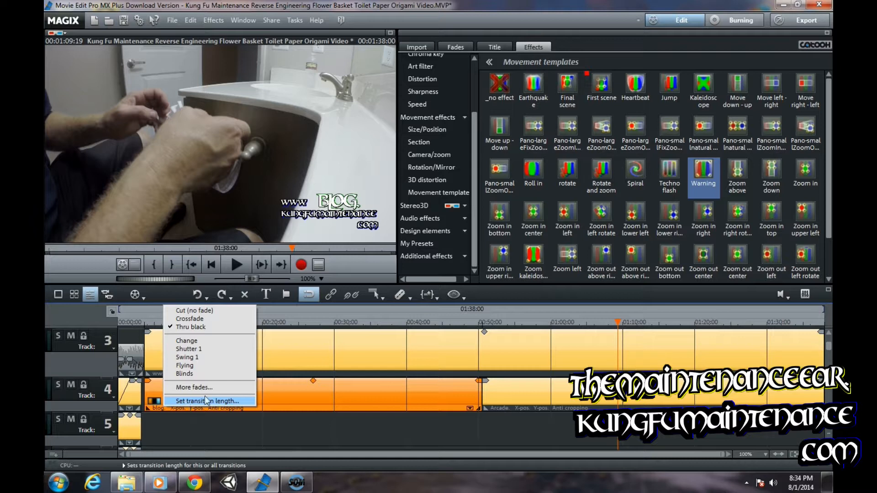
click(206, 358)
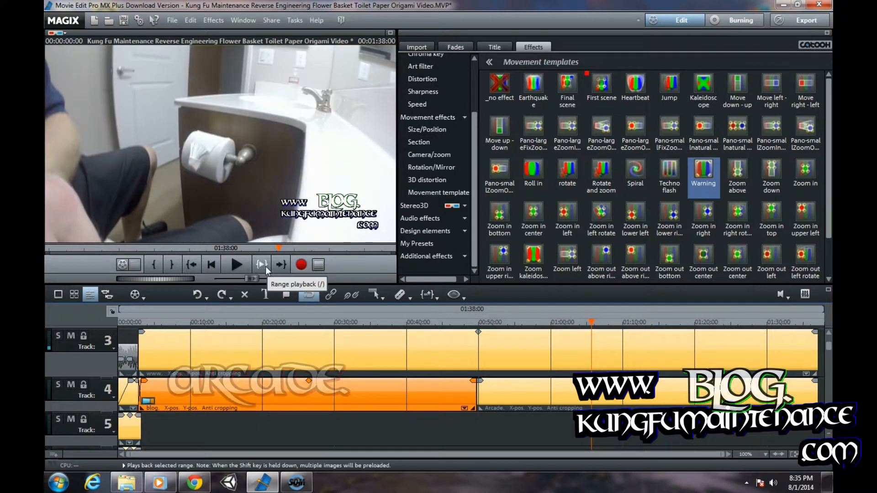
click(235, 265)
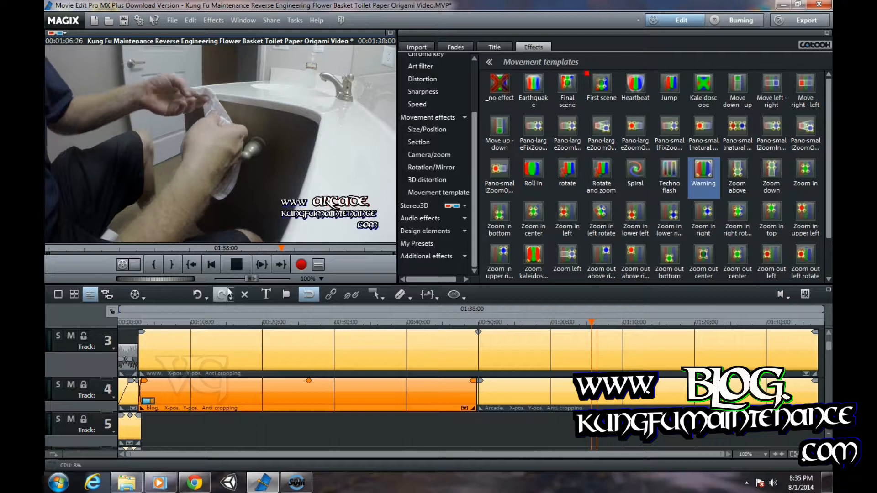
click(234, 268)
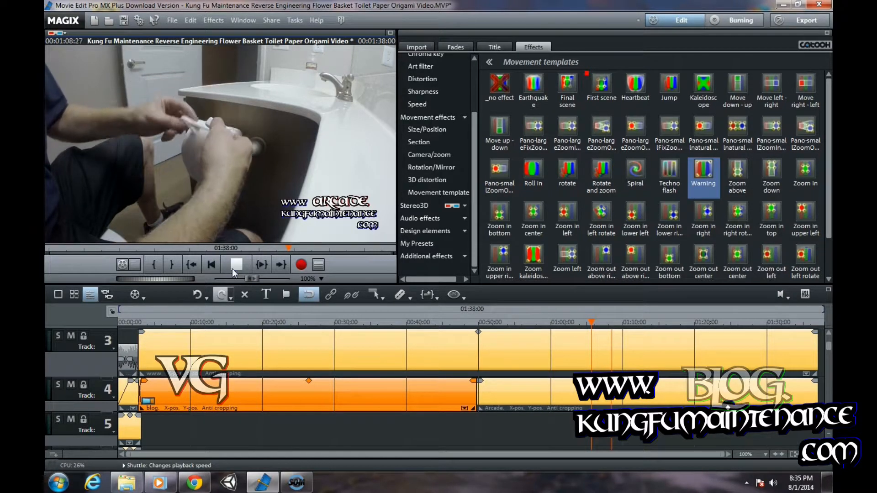
Set the transition between the BLOG. and arcade. titles on track 4 to Flying
click(557, 392)
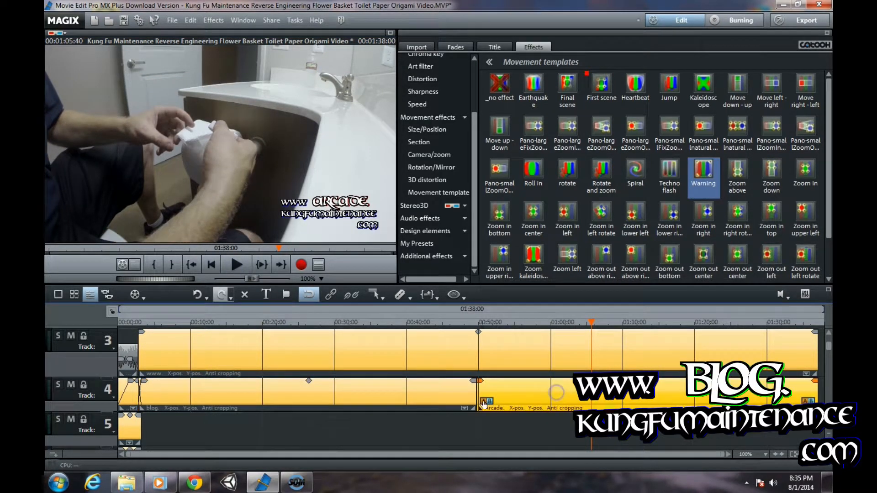
click(484, 402)
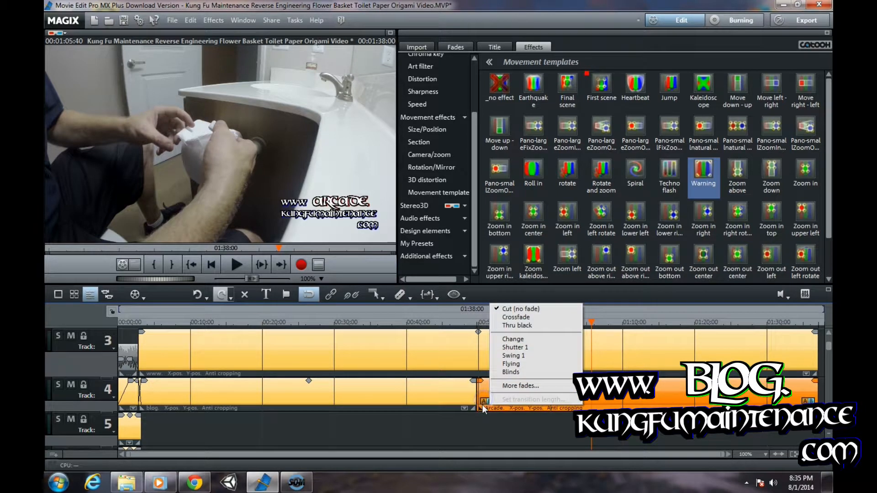
click(510, 364)
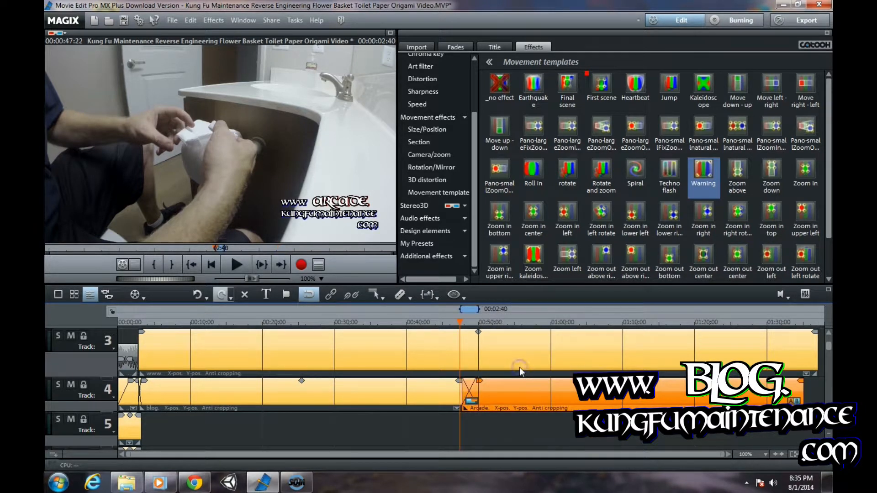
Play back the BLOG.-to-arcade. transition on track 4 and the opening titles
click(427, 321)
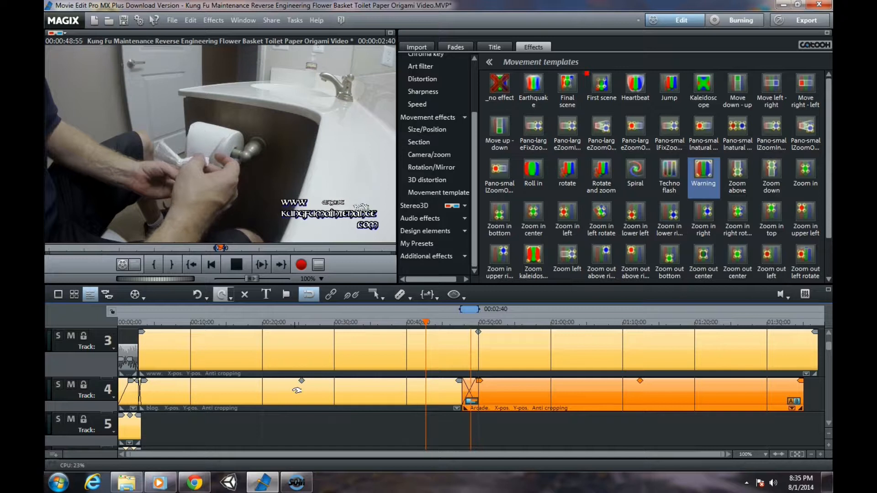
key(space)
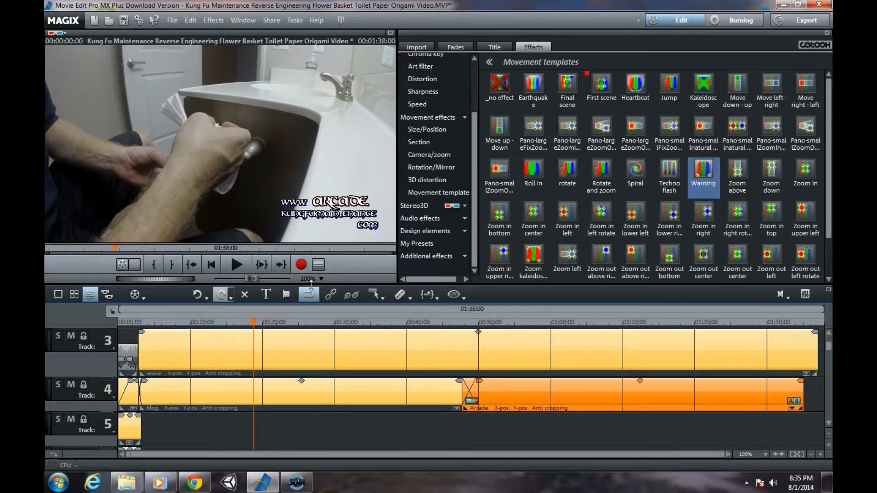
click(243, 264)
click(236, 264)
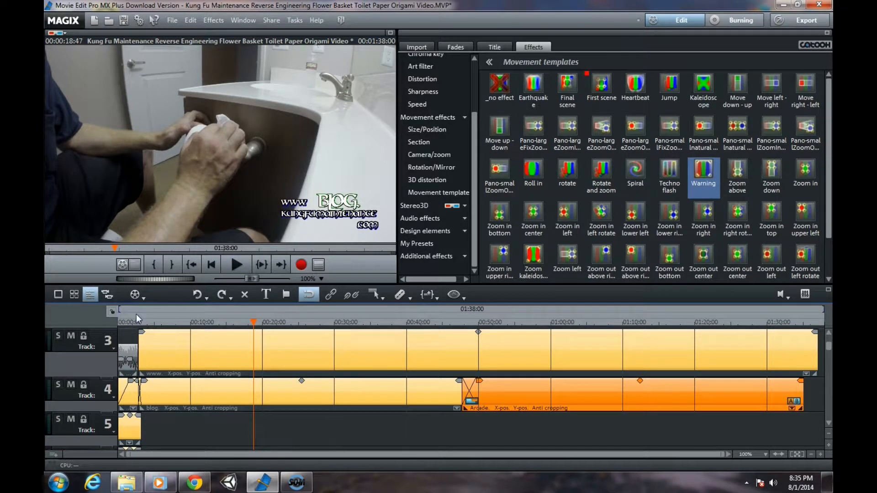
click(131, 322)
click(238, 265)
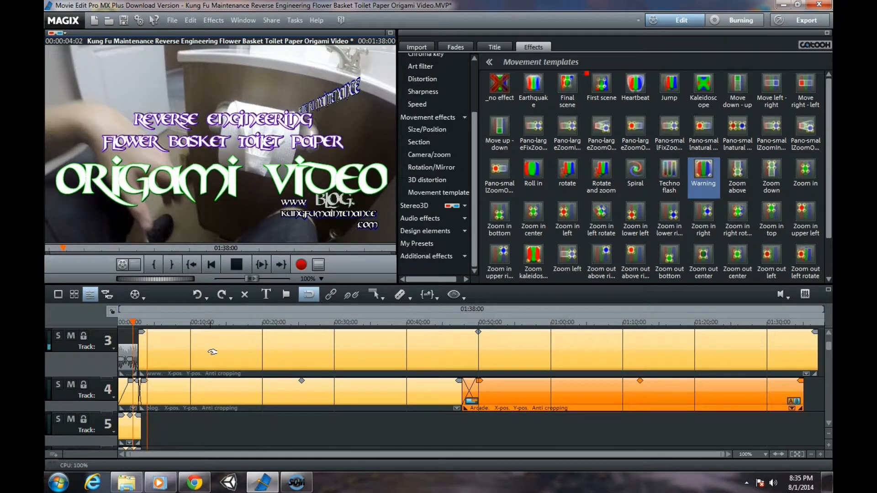
click(236, 265)
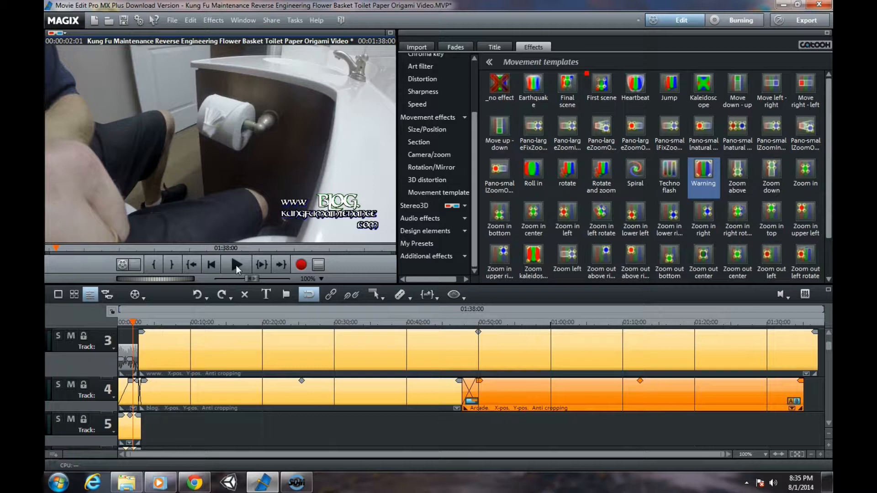
click(453, 439)
click(423, 386)
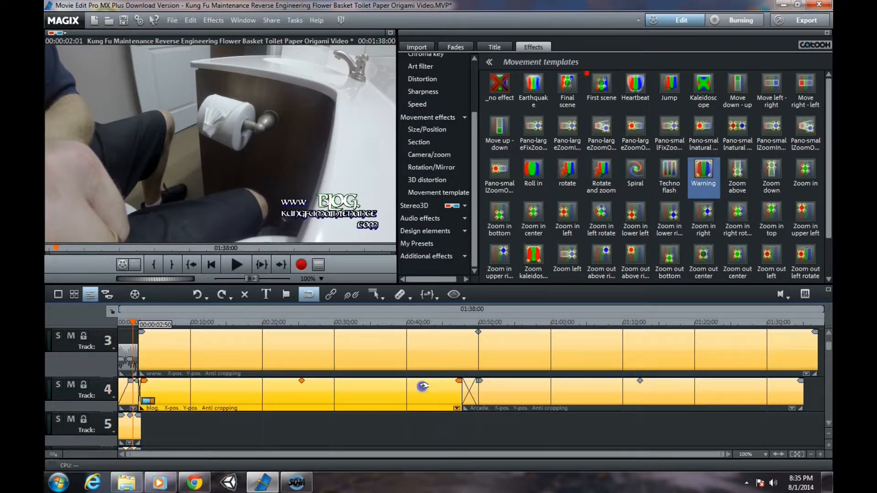
drag(803, 410, 814, 408)
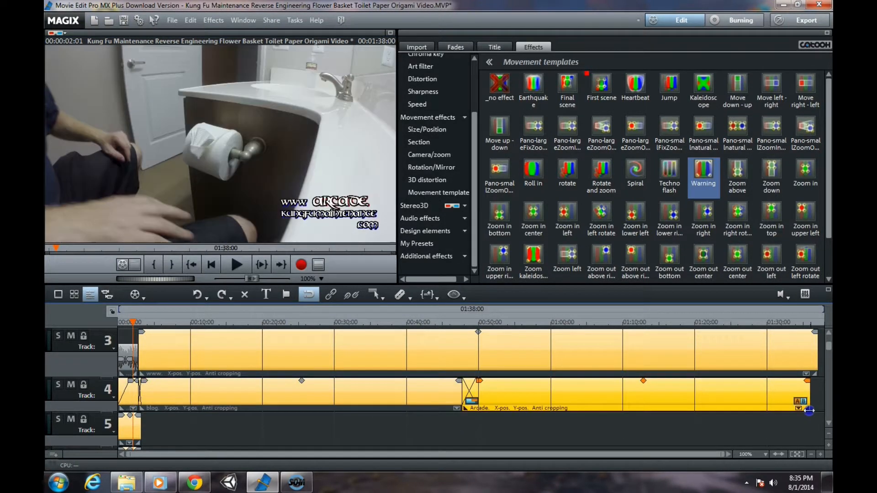
Copy the Reverse Engineering title from track 5 and paste it at the end of the video, at 01:37:12
click(818, 323)
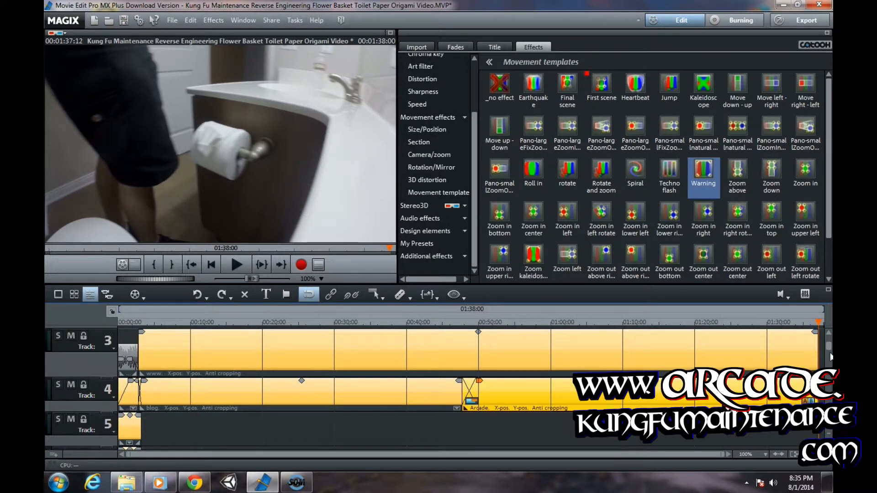
click(272, 456)
click(133, 425)
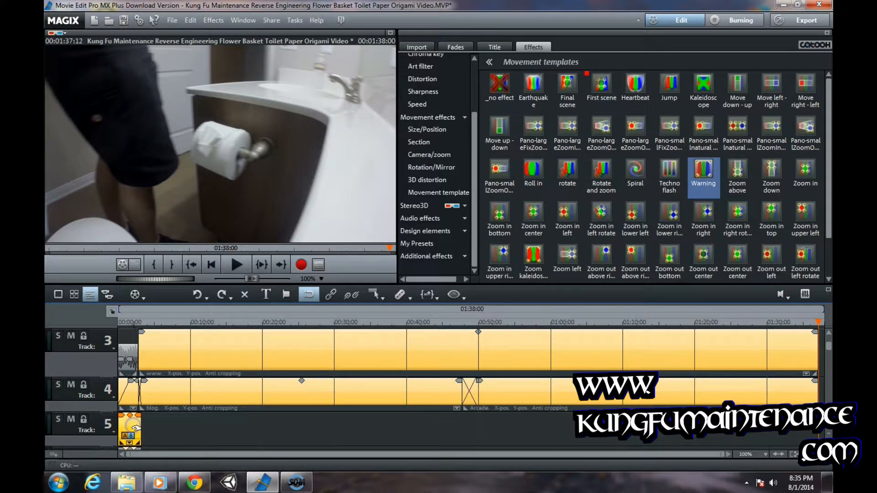
click(189, 22)
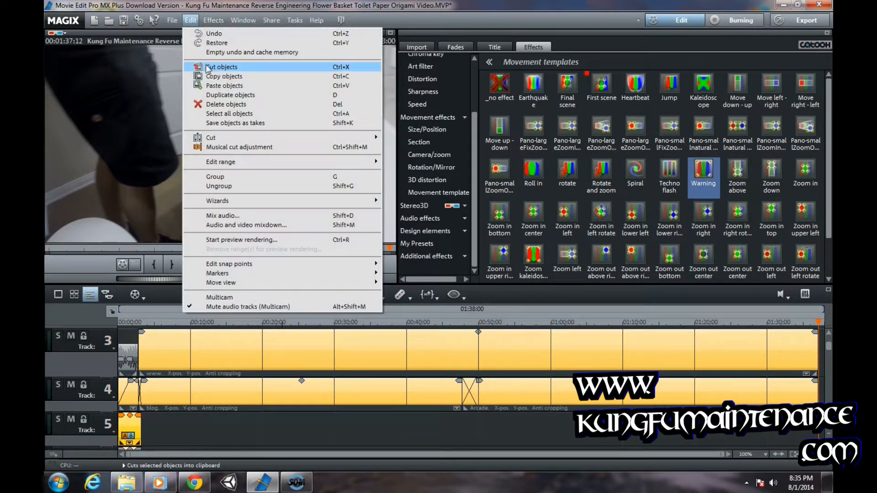
click(220, 77)
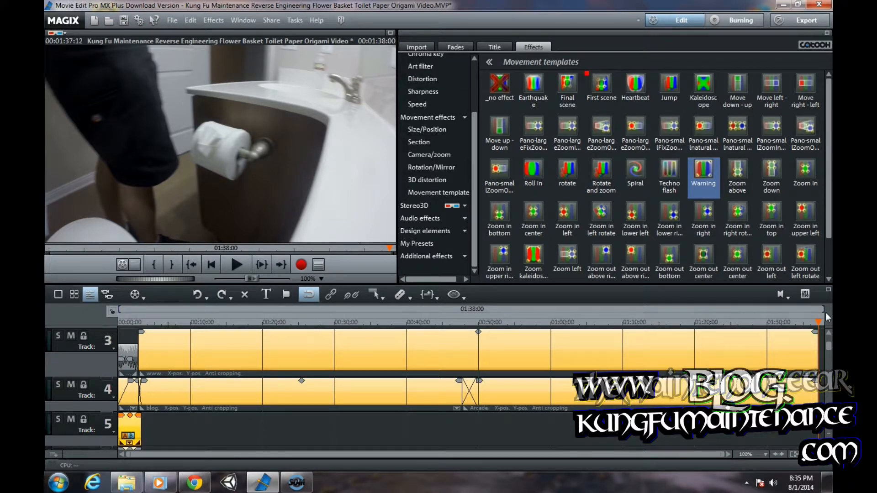
click(190, 21)
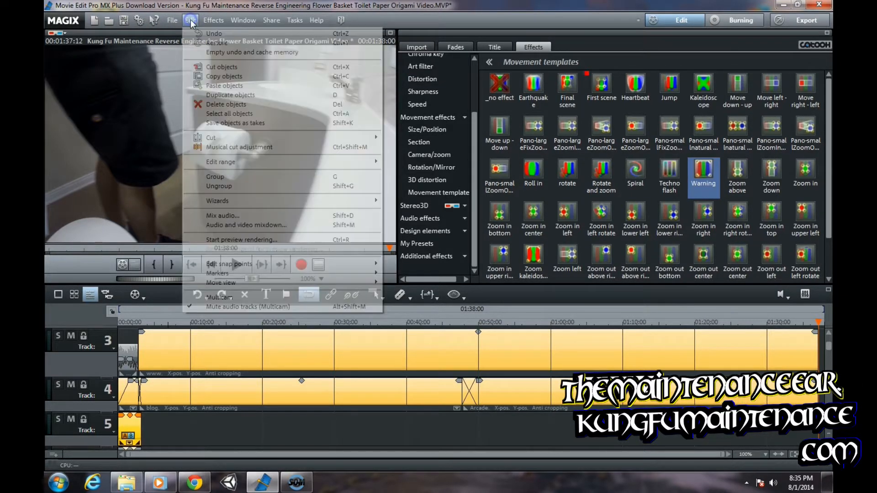
click(227, 87)
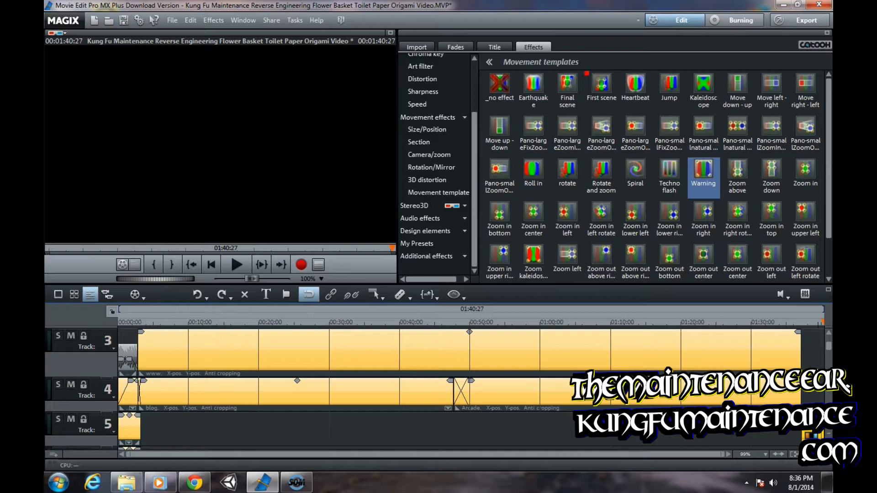
Cut the pasted Reverse Engineering title out of the end of track 5 and fit the whole project in the timeline
scroll(763, 455, up, 5)
drag(434, 455, 729, 454)
mouse_move(503, 427)
mouse_down()
mouse_move(277, 427)
mouse_move(536, 427)
mouse_move(502, 427)
mouse_up()
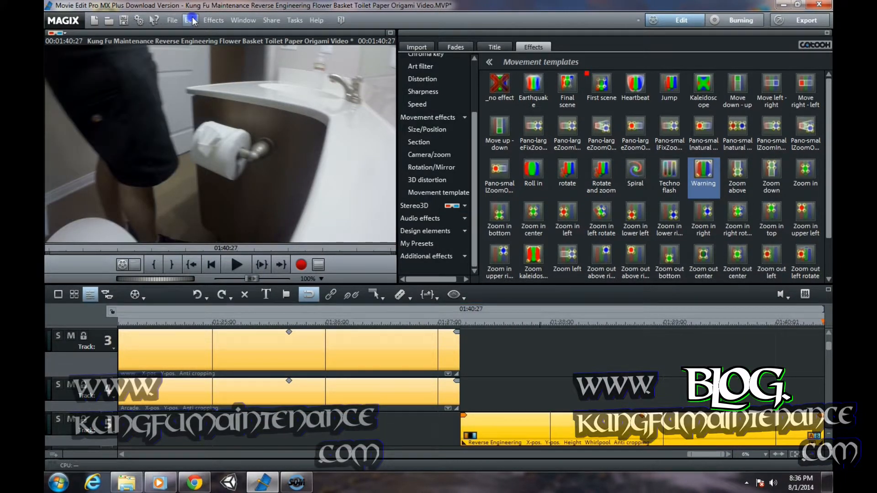
click(190, 20)
click(215, 64)
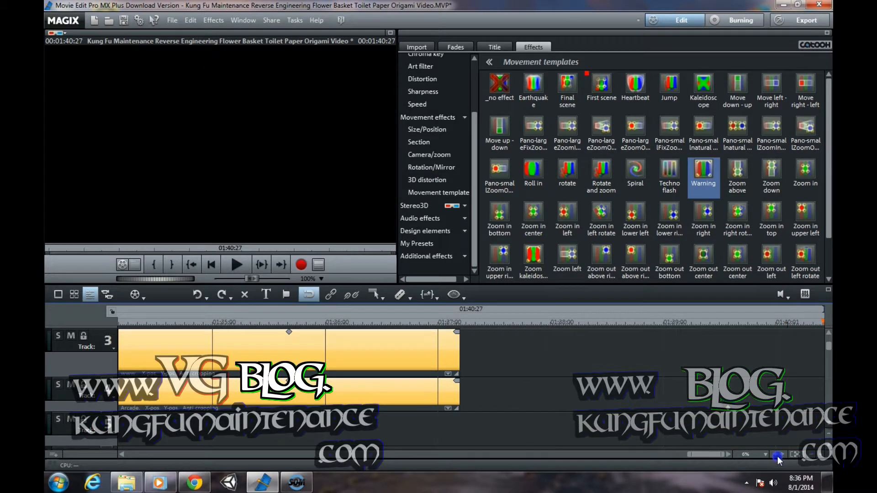
click(778, 456)
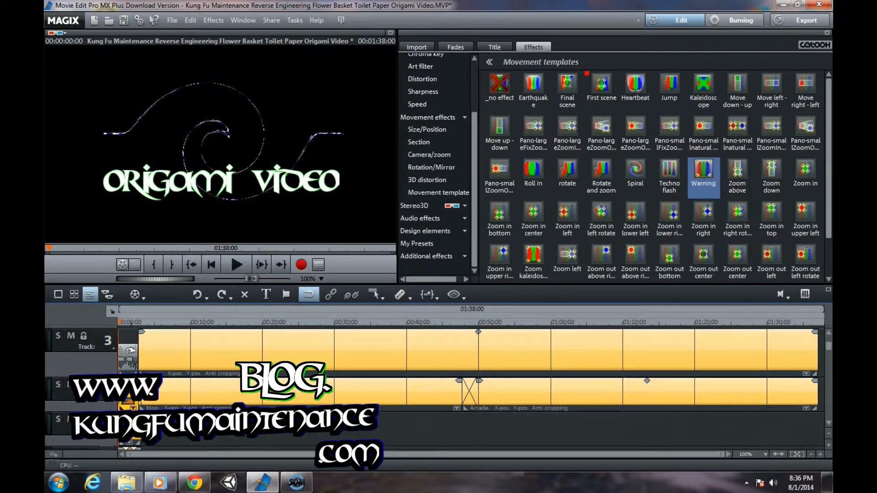
Move the strings audio clip from the start of track 3 down to the start of track 7
click(191, 20)
click(212, 78)
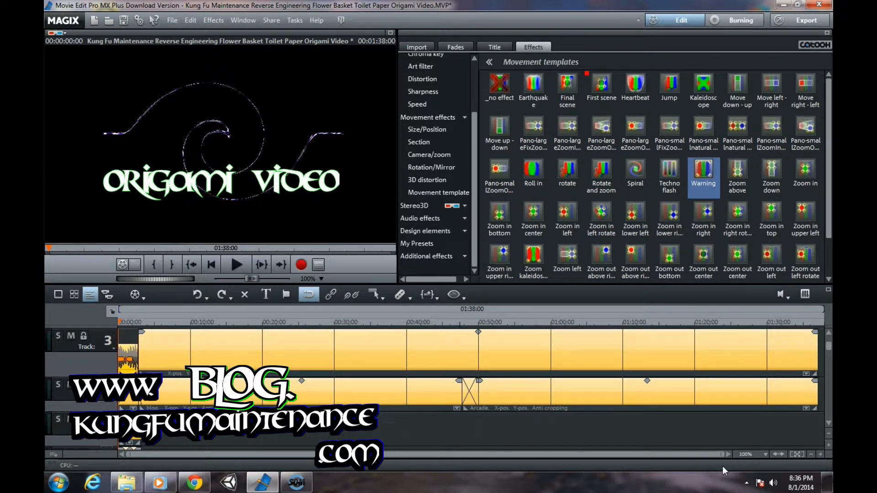
mouse_move(830, 351)
mouse_down()
mouse_move(830, 366)
mouse_move(831, 348)
mouse_up()
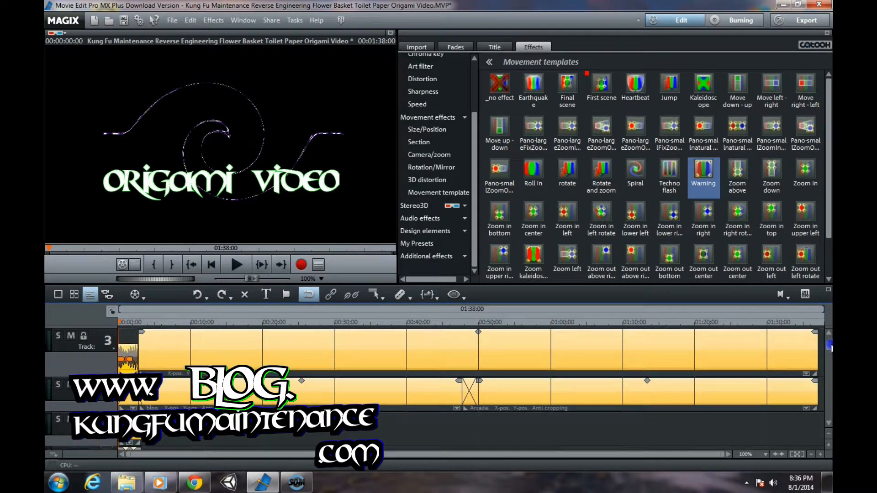
drag(129, 359, 125, 461)
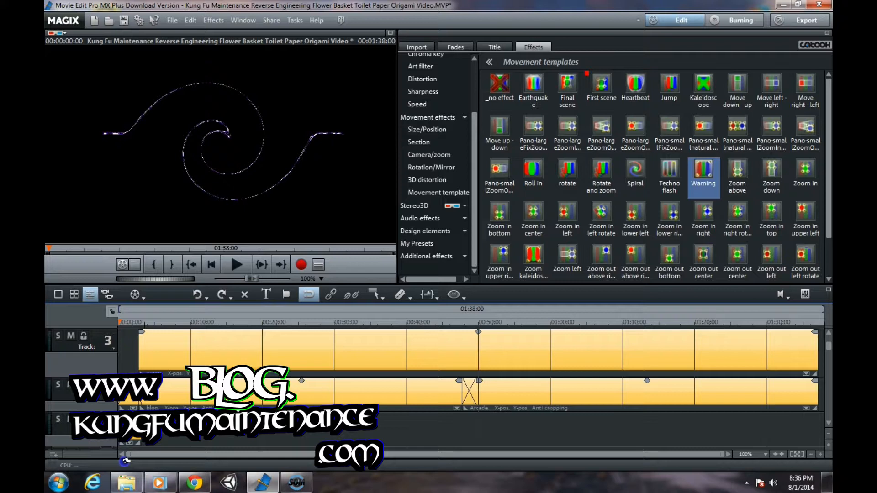
click(828, 357)
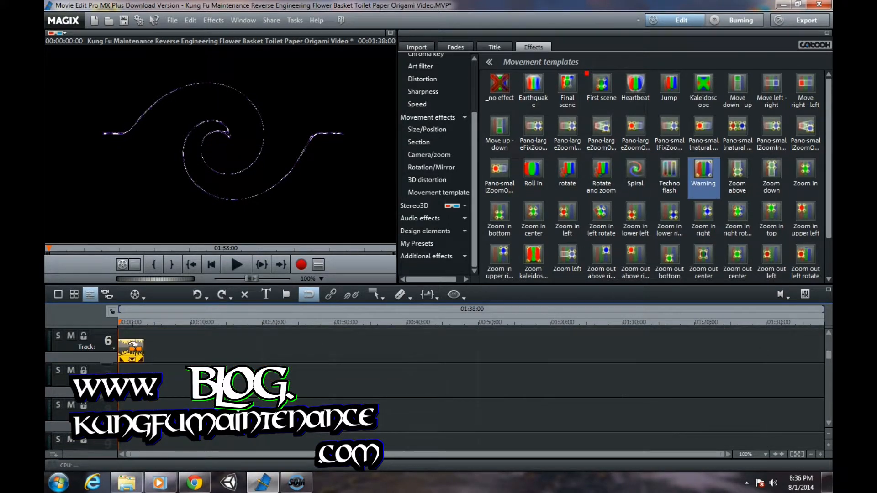
drag(133, 345, 133, 383)
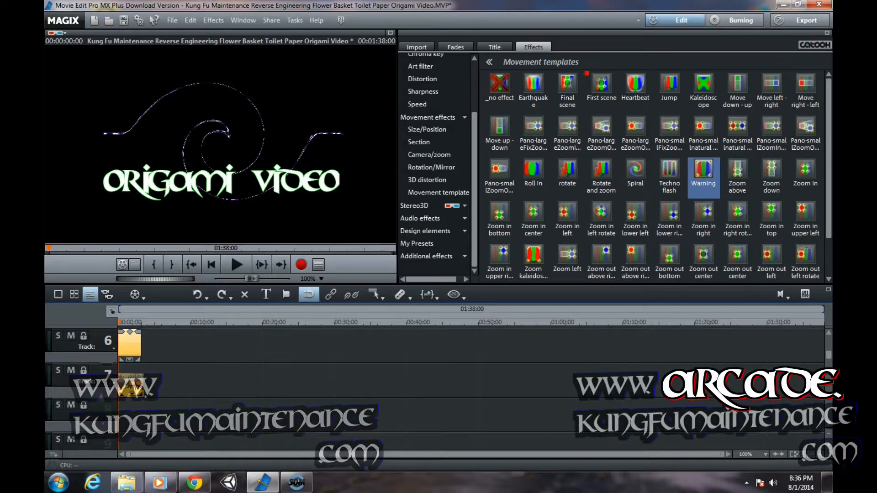
Extend the end of the strings audio clip on track 7 to about 5.5 seconds and play back the opening
drag(141, 397, 157, 397)
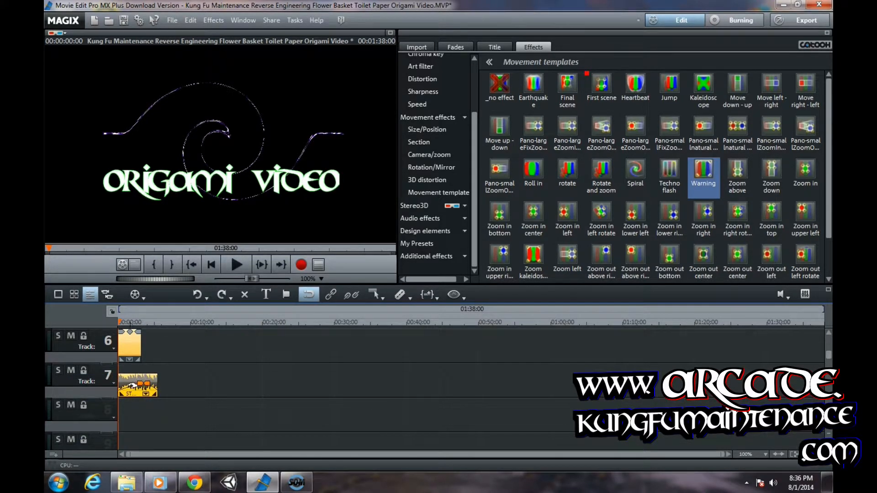
click(231, 265)
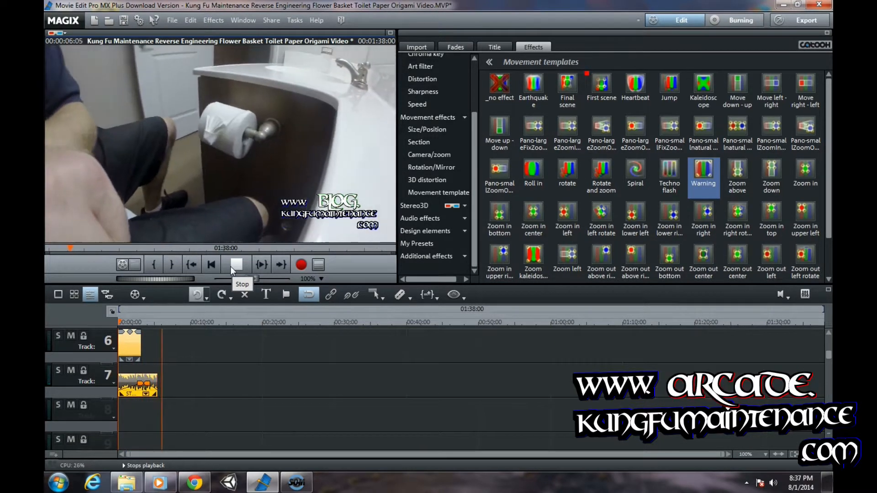
click(230, 267)
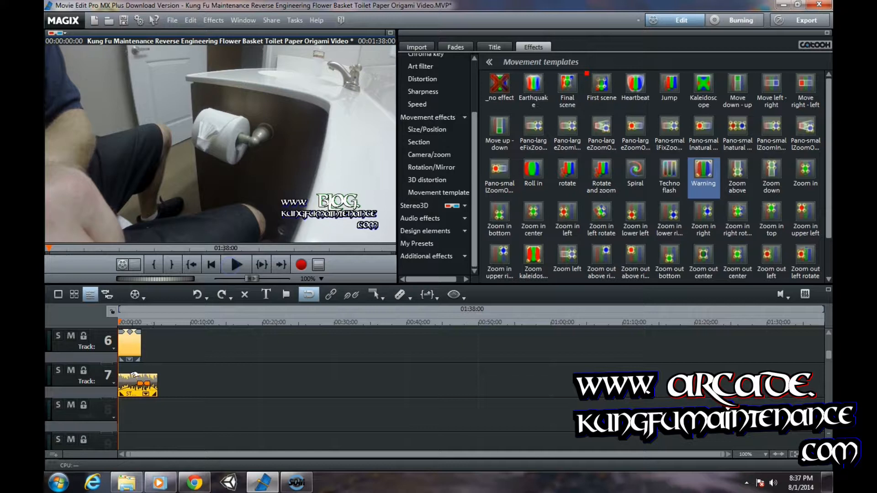
Copy the strings audio clip on track 7 and paste it at the end of the video, at 01:37:12
click(190, 20)
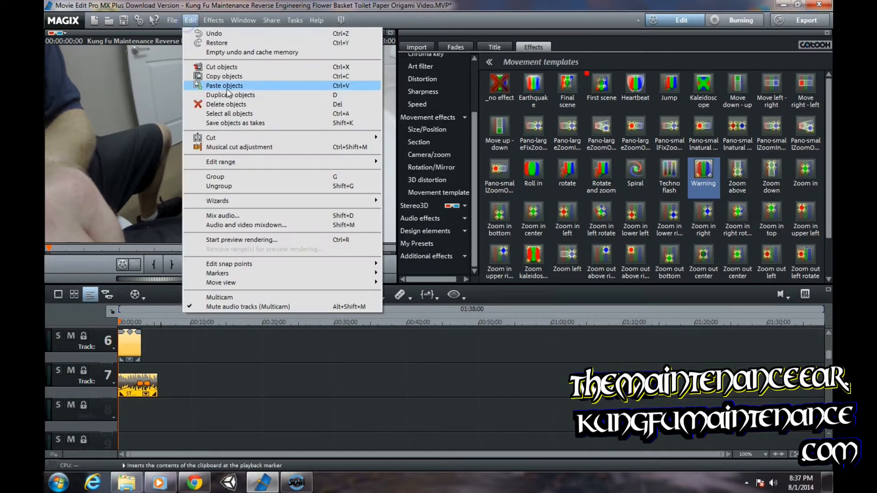
click(224, 76)
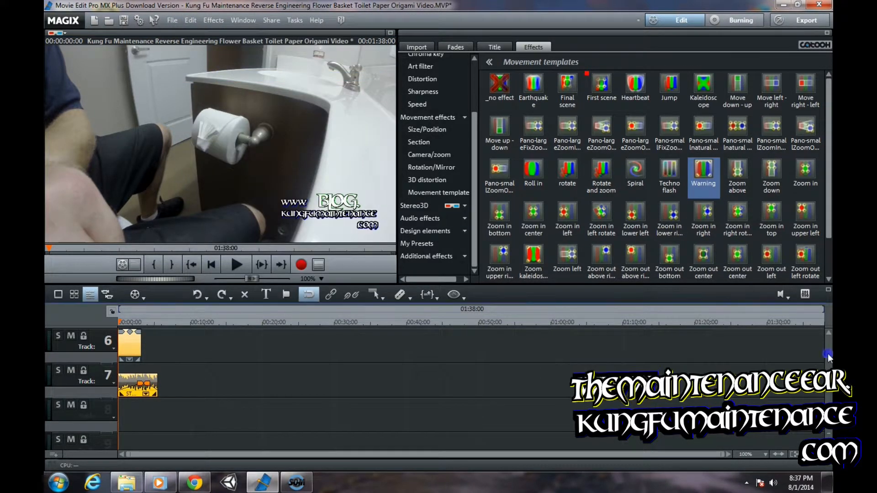
drag(828, 354, 828, 339)
click(816, 326)
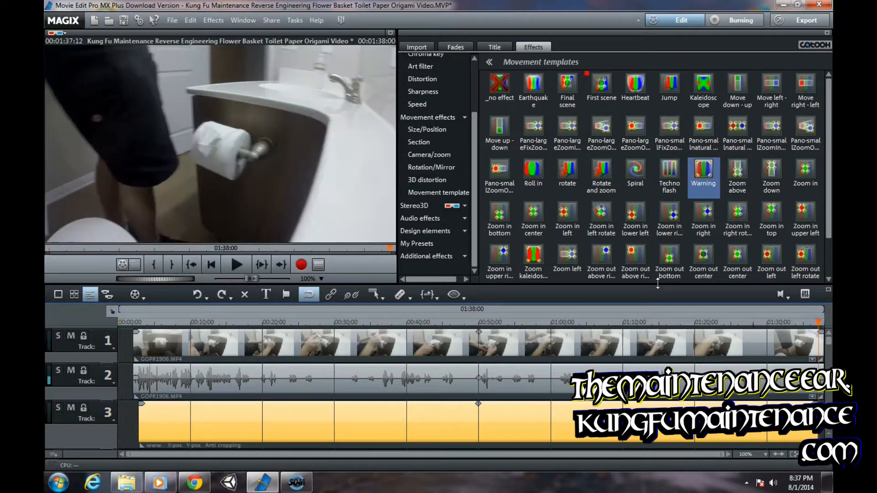
click(187, 20)
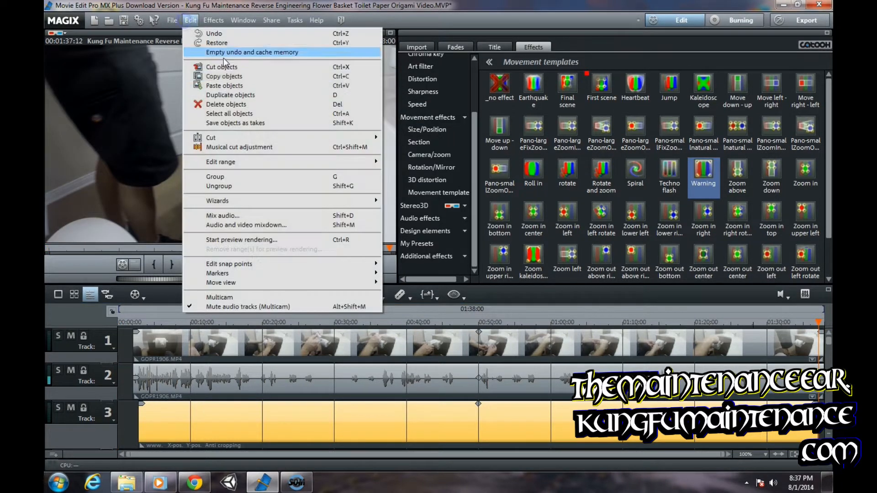
click(226, 87)
Reposition the pasted strings clip on track 7, extend its end to about 02:31:41 and play a short preview
drag(827, 342, 828, 359)
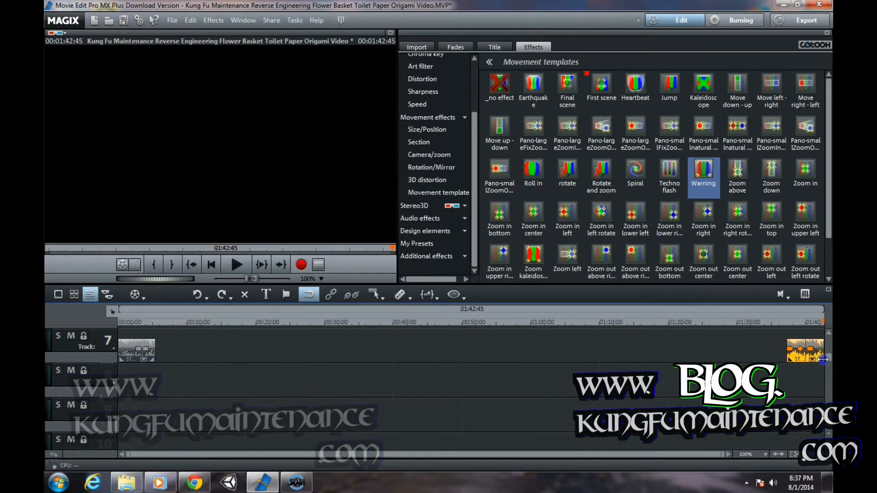
drag(807, 344, 756, 359)
drag(498, 350, 821, 357)
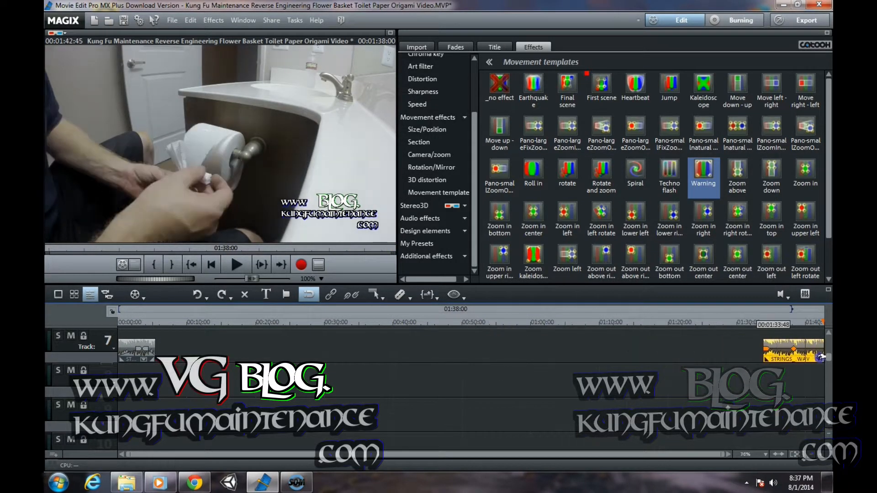
mouse_move(638, 343)
mouse_down()
mouse_move(685, 345)
mouse_move(646, 344)
mouse_up()
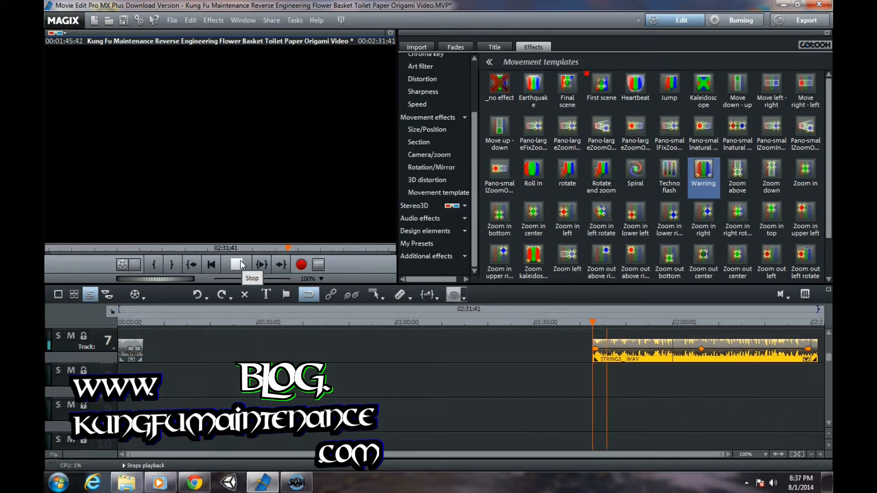
click(241, 265)
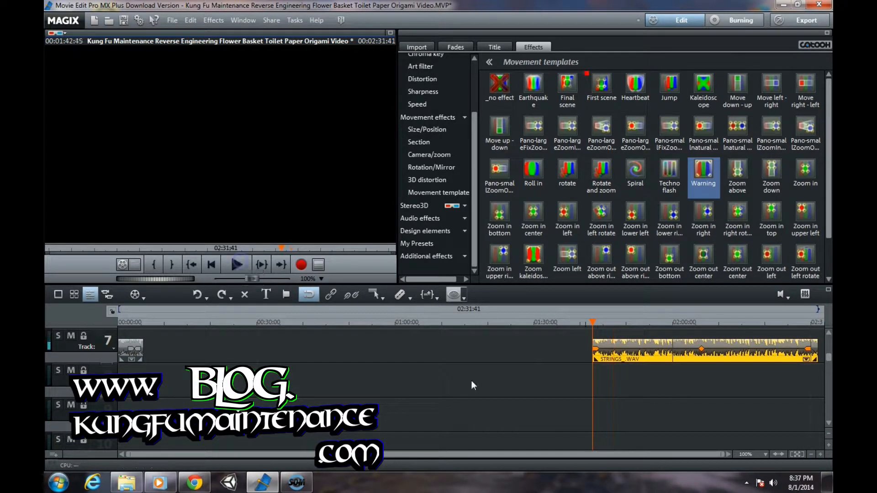
Move the ending strings clip on track 7 earlier so it starts at 01:38:00, where the main video ends
drag(828, 358, 828, 337)
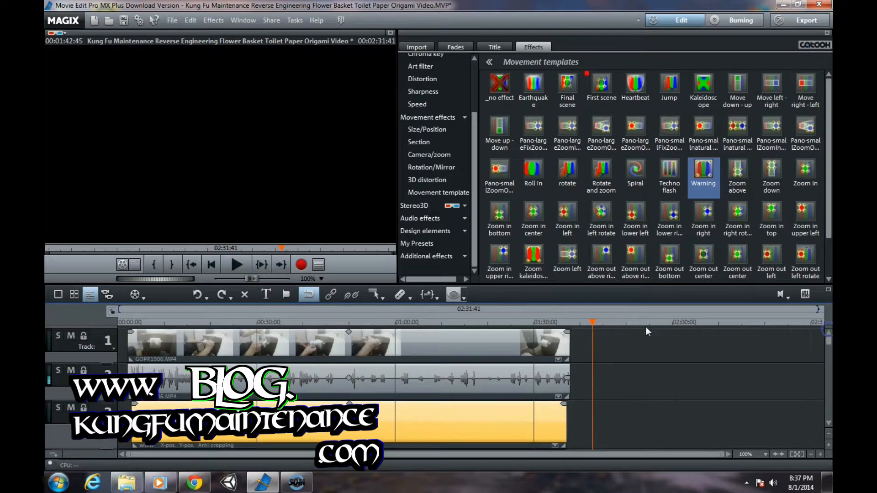
click(570, 319)
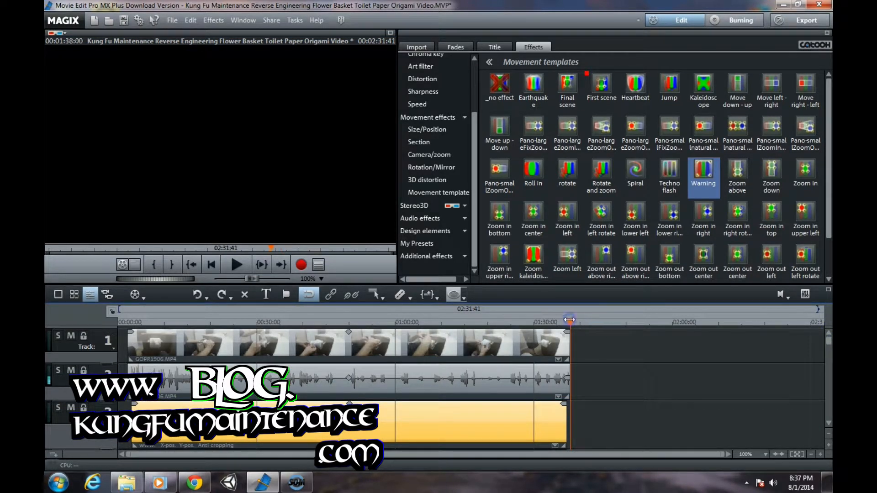
drag(829, 337, 830, 357)
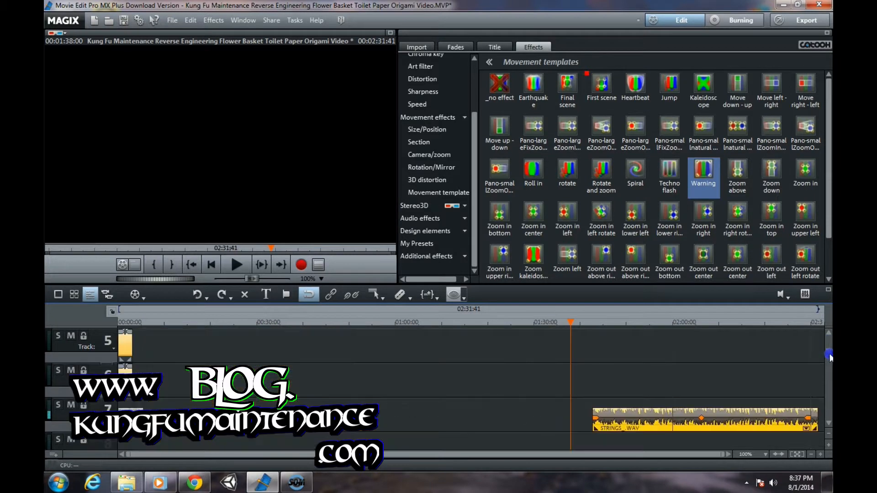
drag(646, 413, 625, 417)
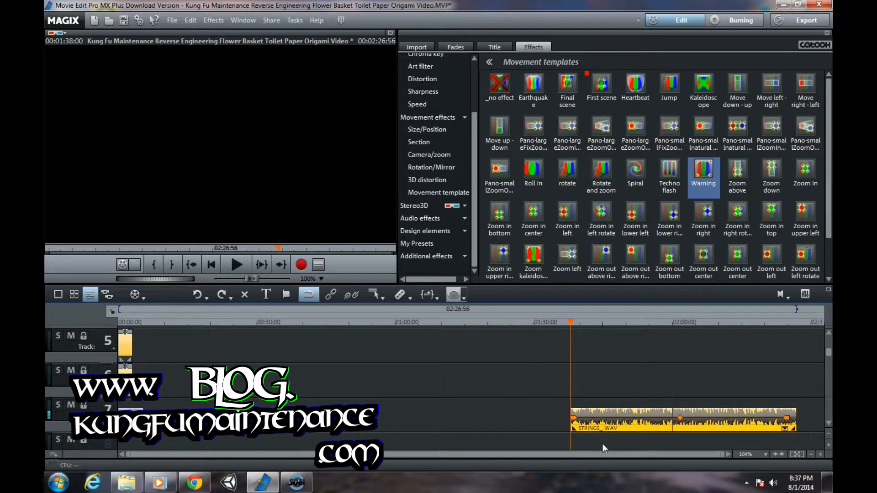
Copy the "blog." title on track 4 and paste it at 01:38:00 after the main video
drag(830, 358, 828, 335)
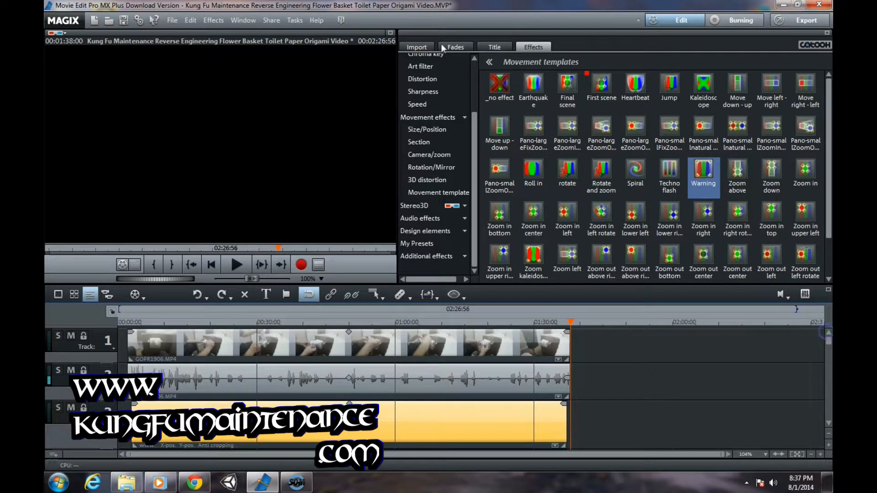
click(494, 47)
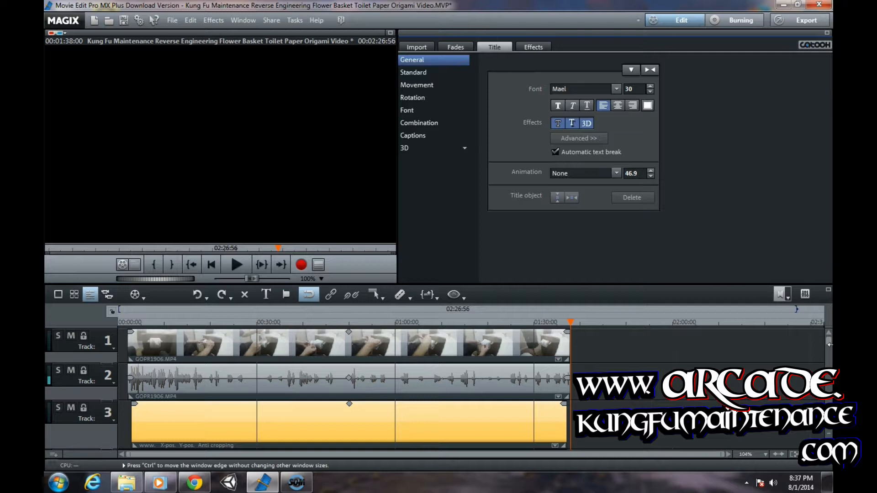
mouse_move(830, 345)
mouse_down()
mouse_move(829, 366)
mouse_move(826, 351)
mouse_up()
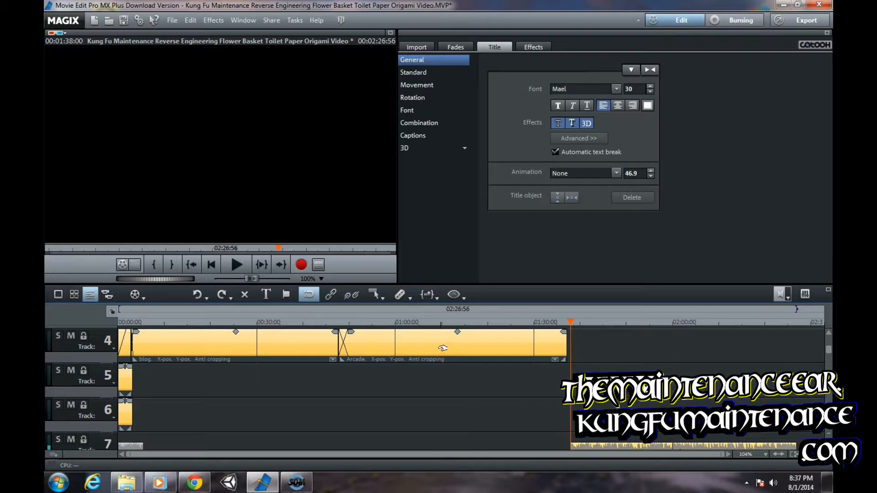
click(246, 348)
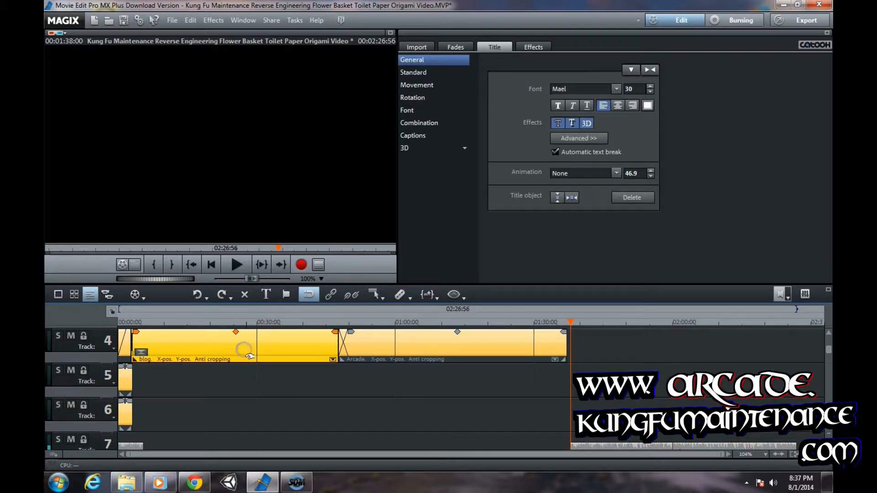
click(190, 20)
click(212, 73)
click(190, 20)
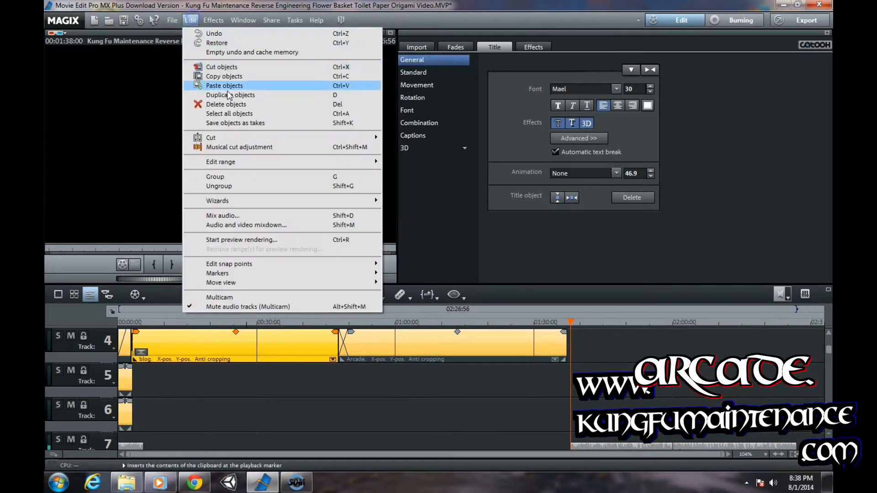
click(212, 86)
Replace the text of the pasted title on track 4 with "SUBSCRIBE FOR THE LATEST!"
click(622, 322)
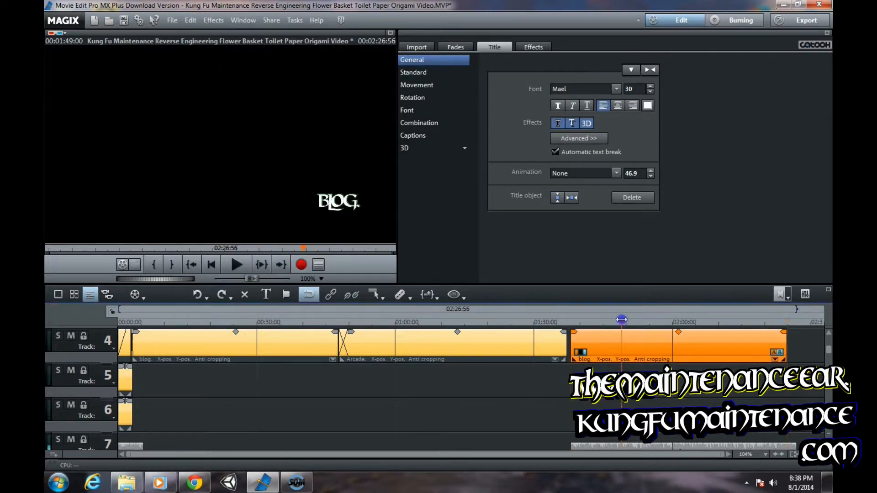
click(347, 198)
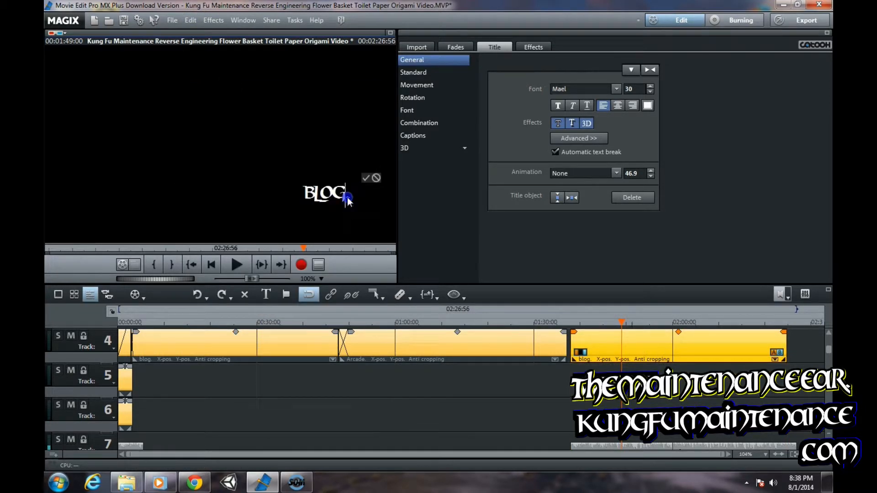
key(BackSpace)
key(BackSpace)
text(SU)
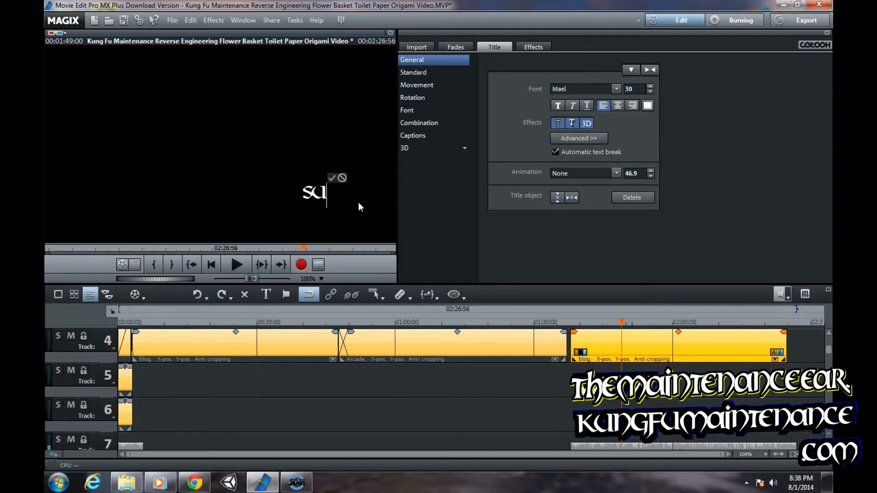
text(BSCRI)
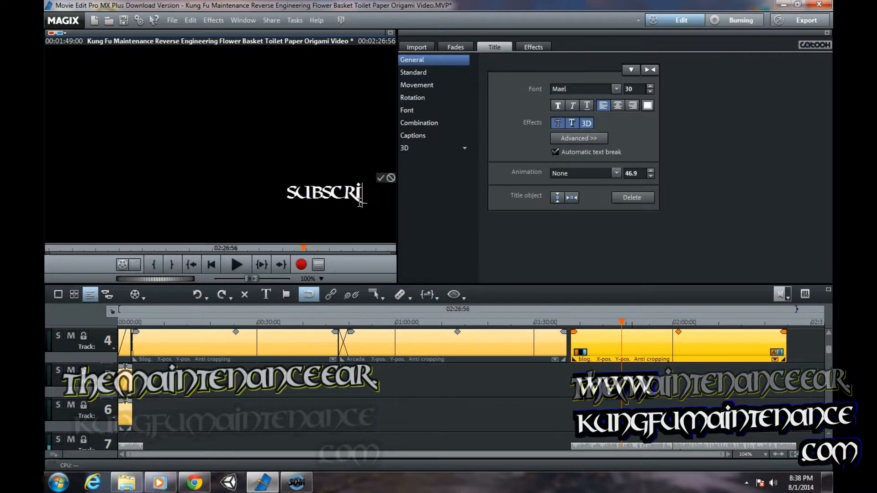
text(BE FOR )
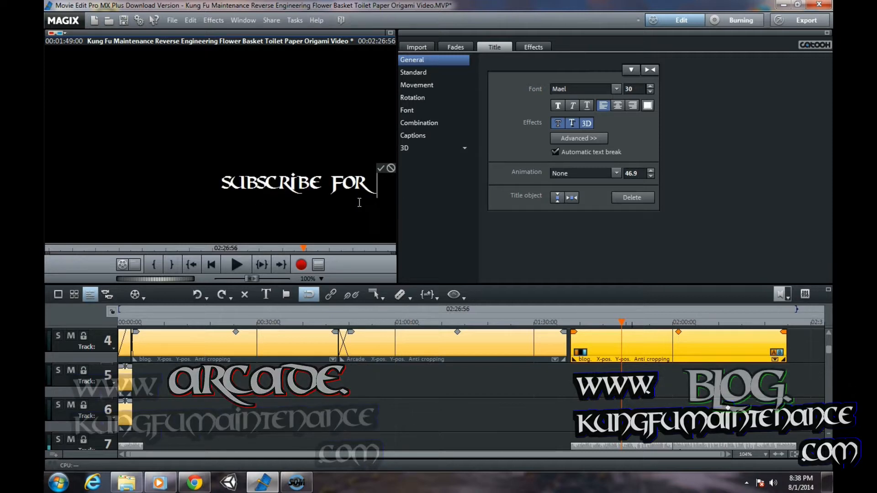
text(THE LATEST)
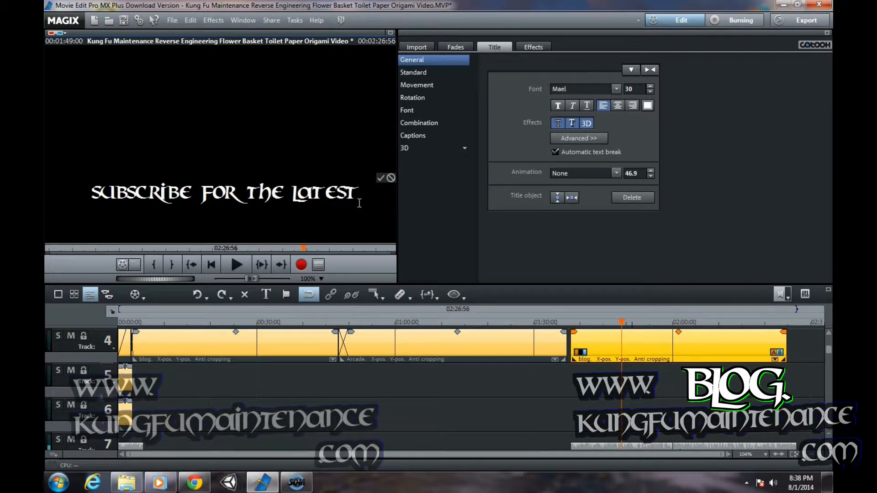
text(!)
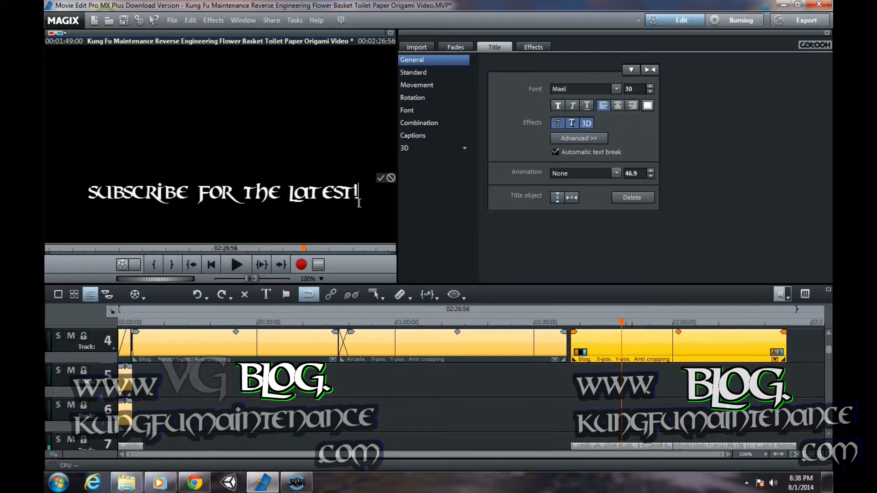
click(381, 180)
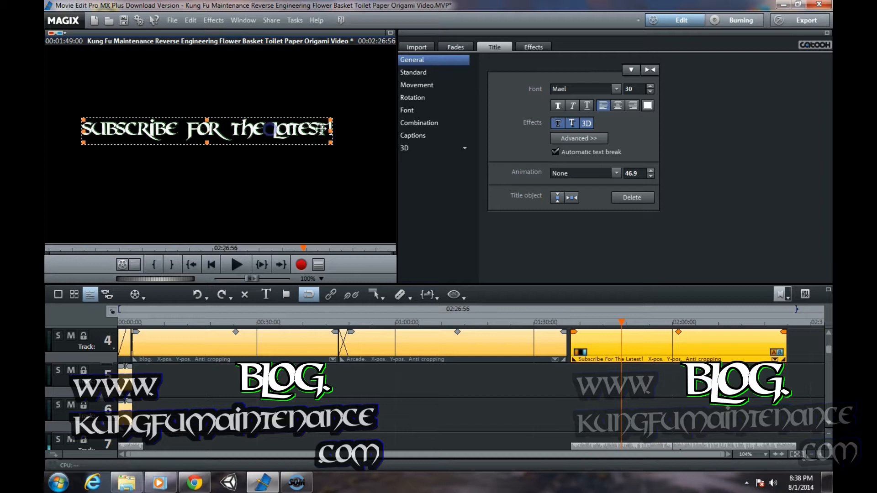
Set the subscribe title's 3D effect to blue with a lower height and open its outline color selection
click(587, 140)
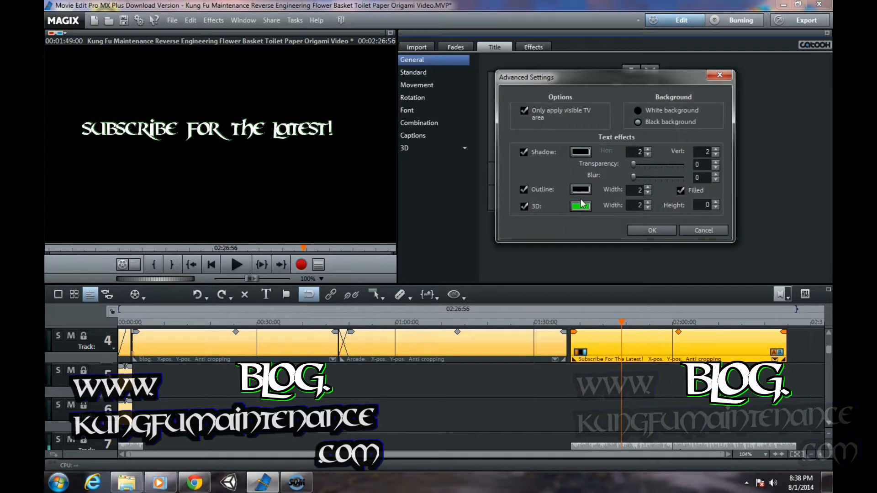
click(581, 206)
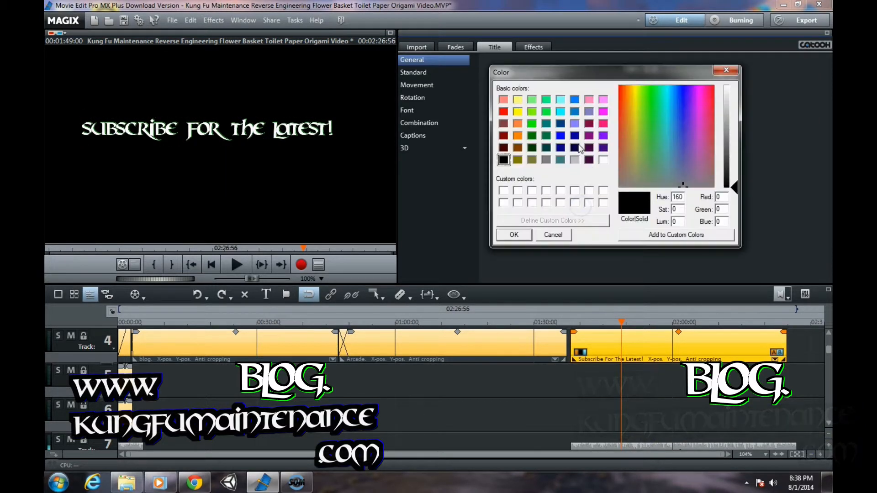
click(560, 136)
click(515, 236)
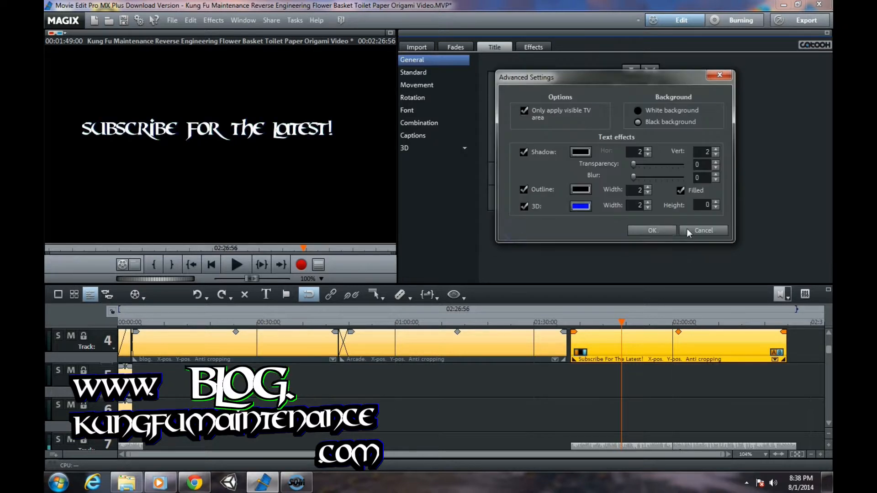
click(715, 208)
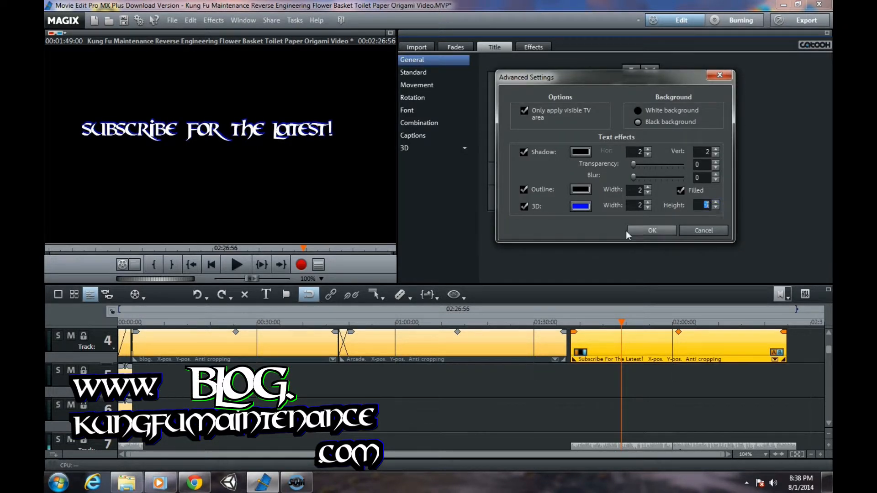
click(580, 190)
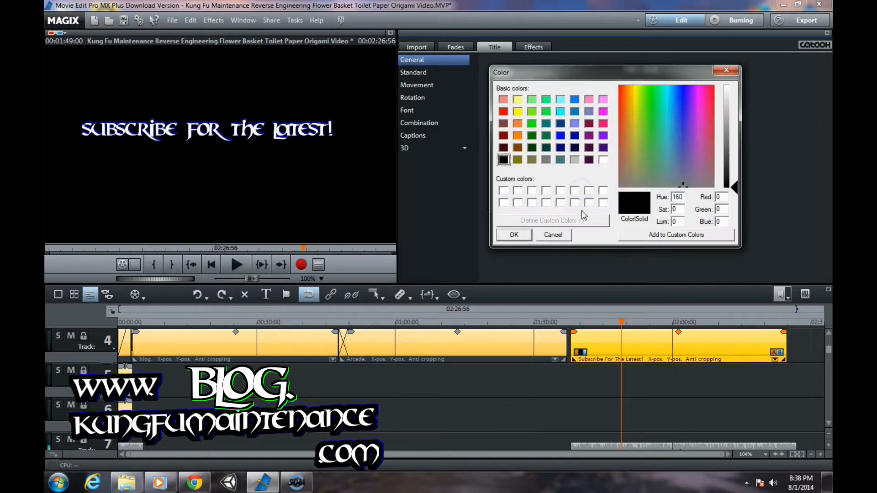
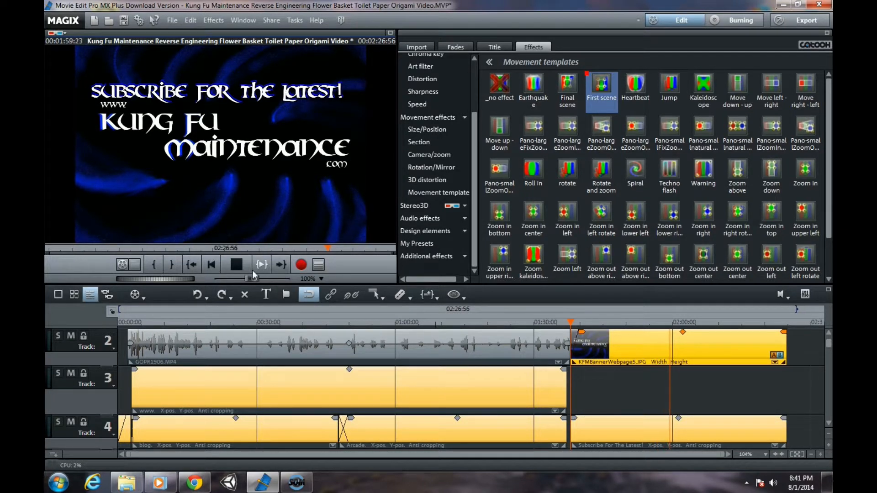
click(237, 265)
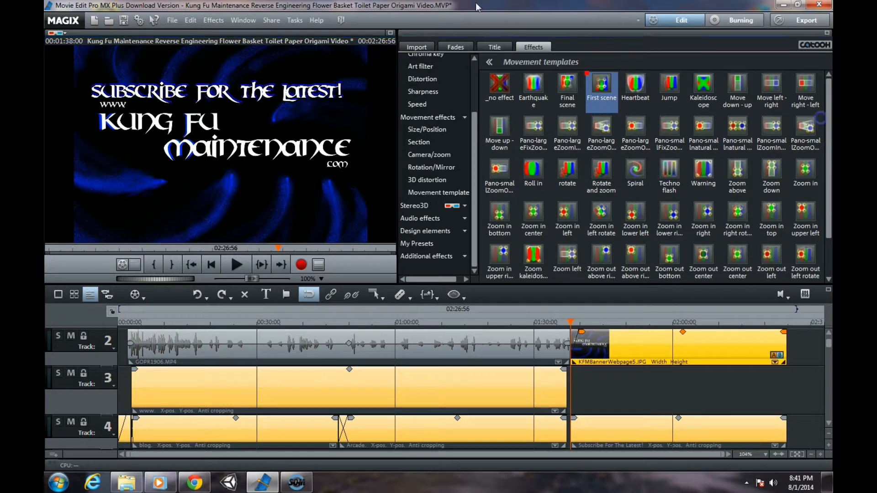
click(499, 45)
click(406, 44)
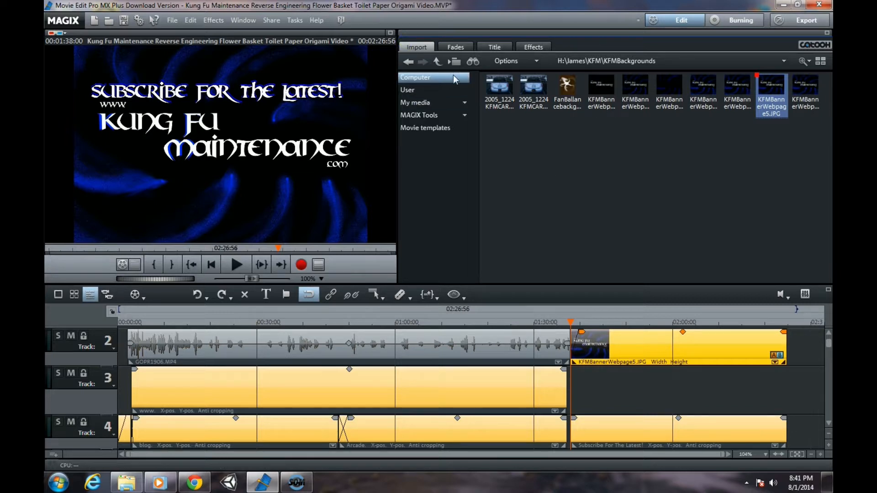
click(537, 48)
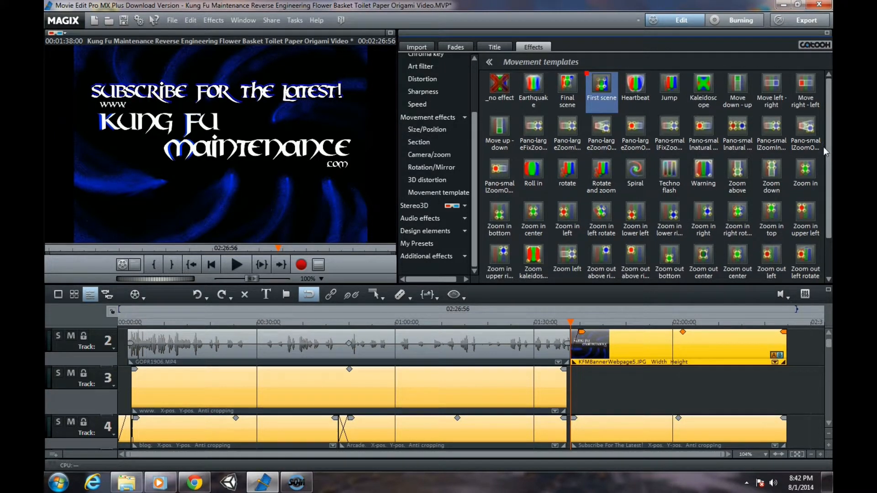
click(499, 46)
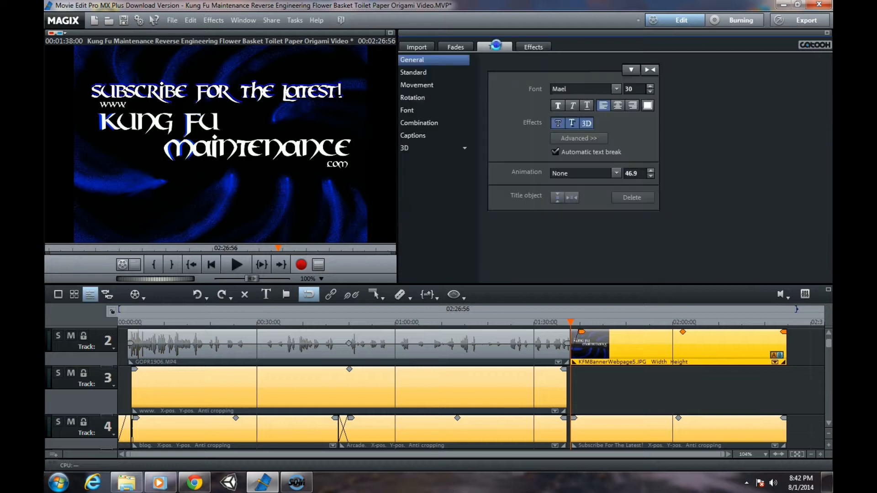
click(457, 46)
click(419, 50)
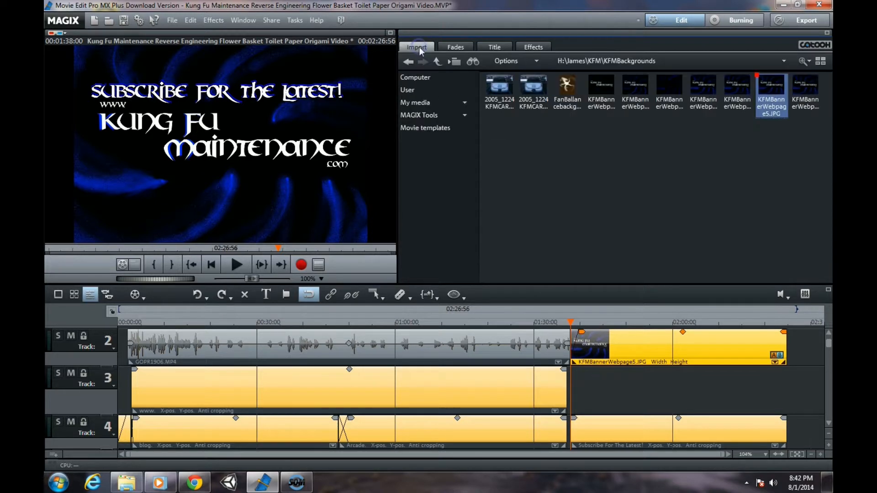
Browse the import files to the KFMChapterCoverJPGS folder inside KFM and look through its cover images
click(429, 78)
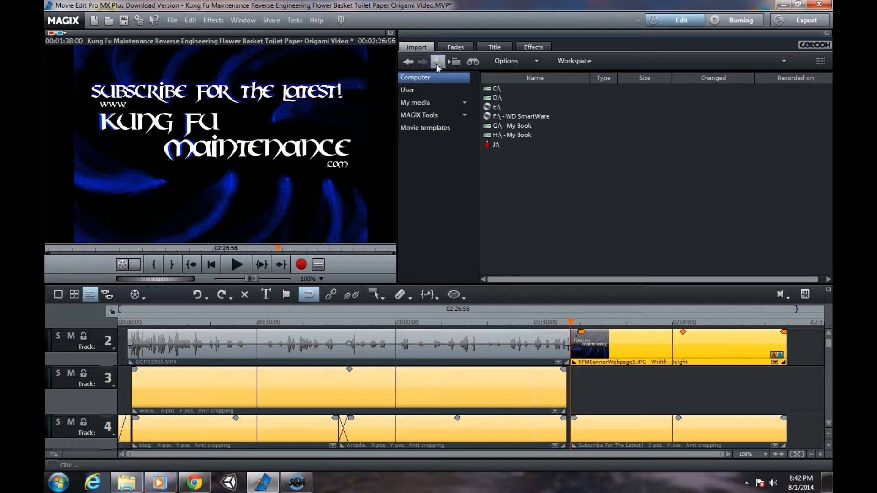
click(414, 63)
click(415, 63)
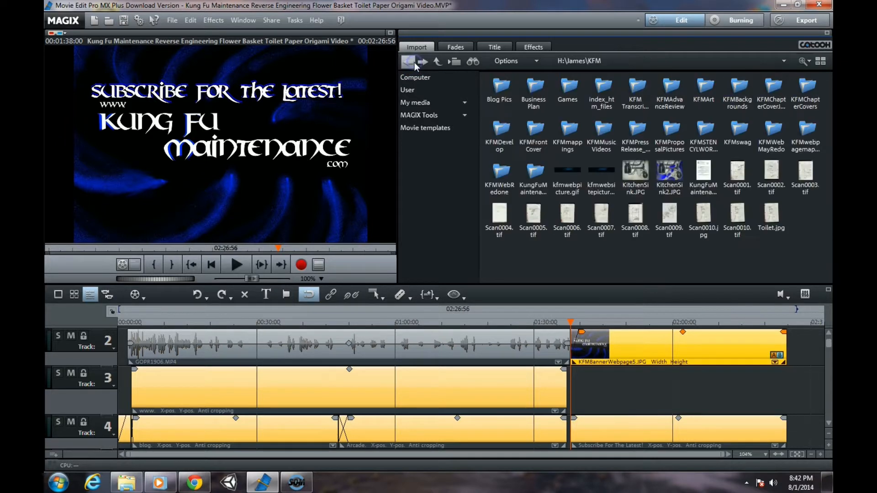
double_click(770, 93)
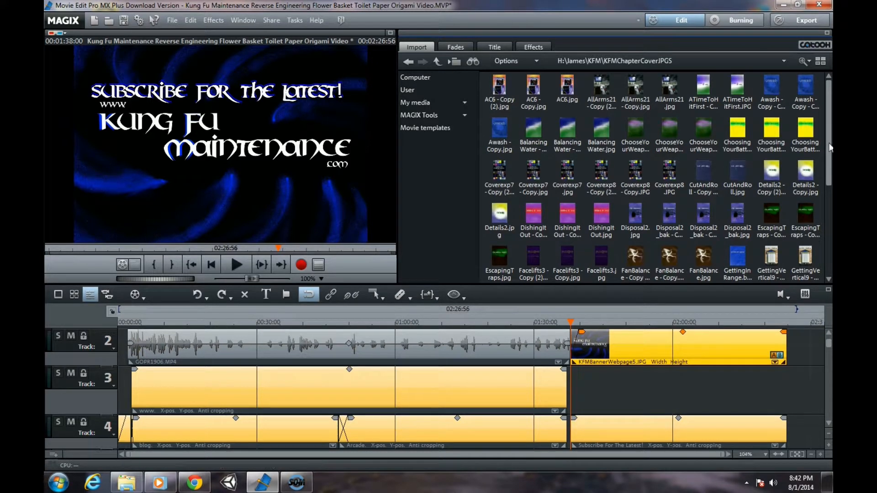
scroll(831, 187, down, 2)
drag(830, 187, 830, 234)
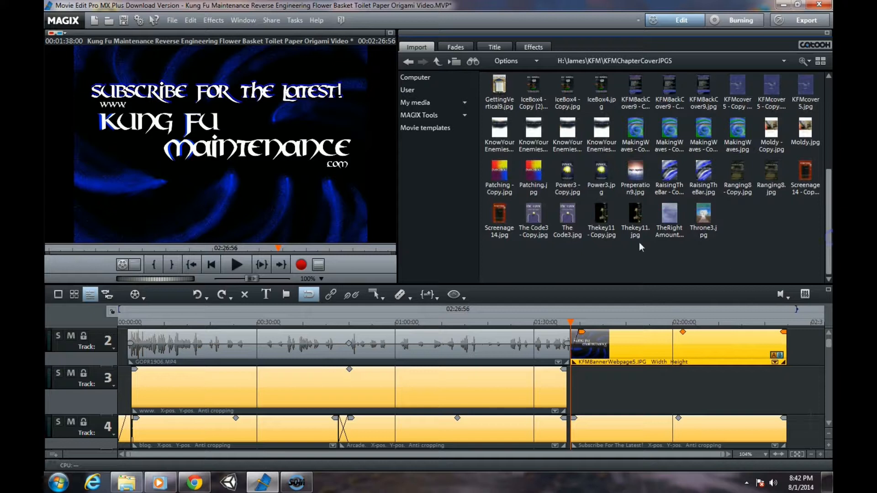
Place Thekey11.jpg on track 3 at 01:38:00 and extend its end to match the banner image on track 2
drag(635, 212, 586, 402)
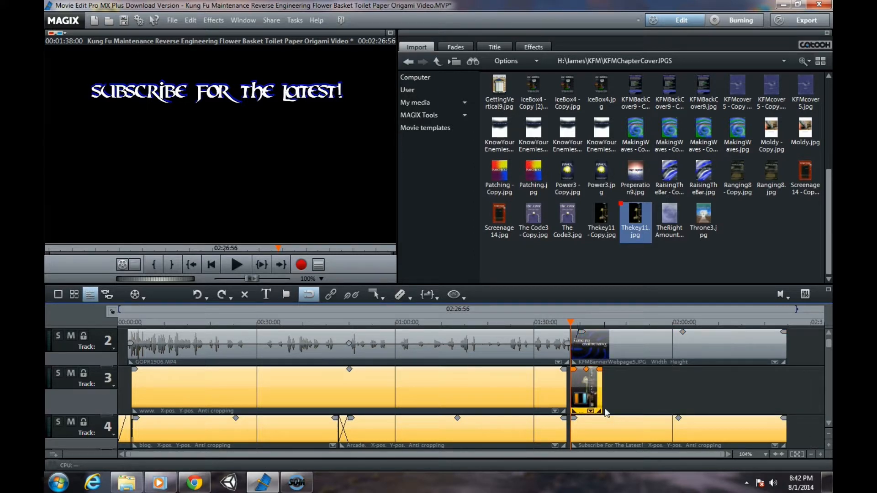
drag(602, 413, 782, 402)
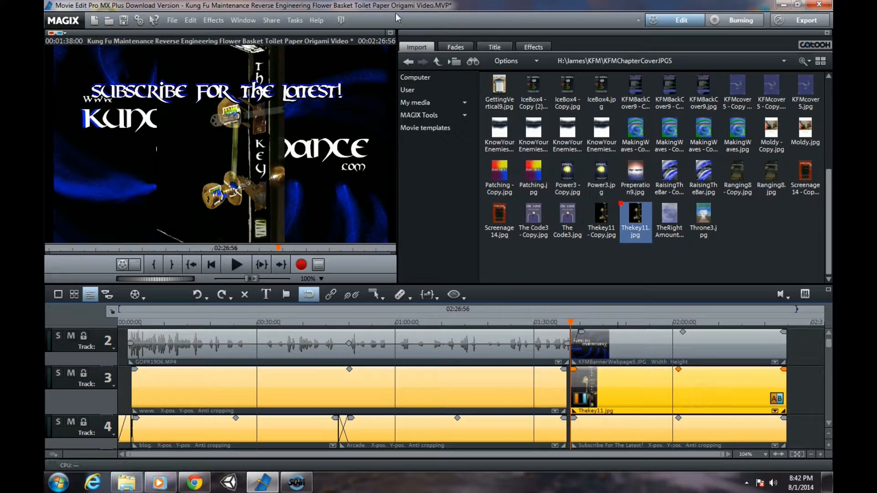
Shrink the Thekey11.jpg cover to about 250 by 387 pixels, place it in the picture's lower-left corner, and preview the result
click(529, 46)
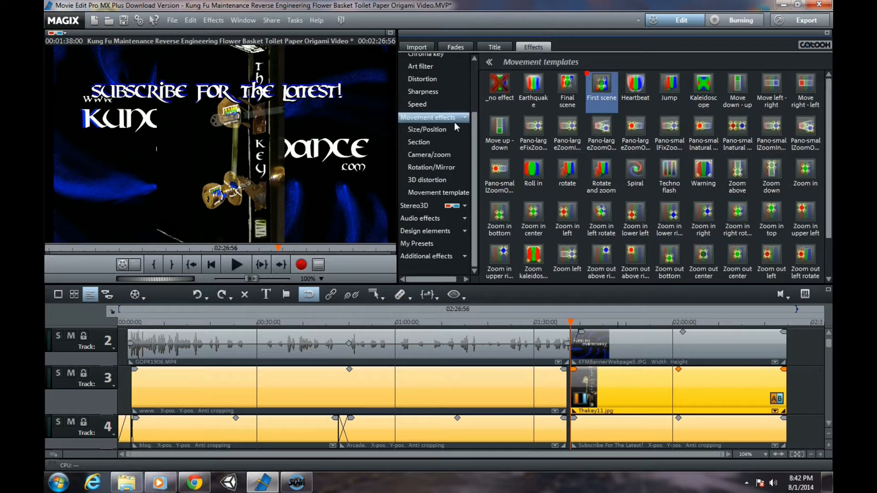
click(437, 129)
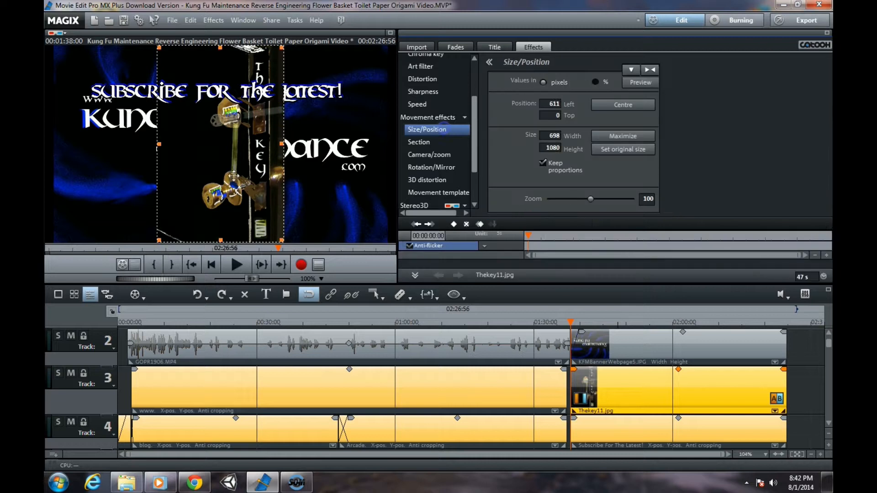
drag(282, 47, 102, 214)
drag(123, 183, 145, 173)
drag(112, 199, 116, 197)
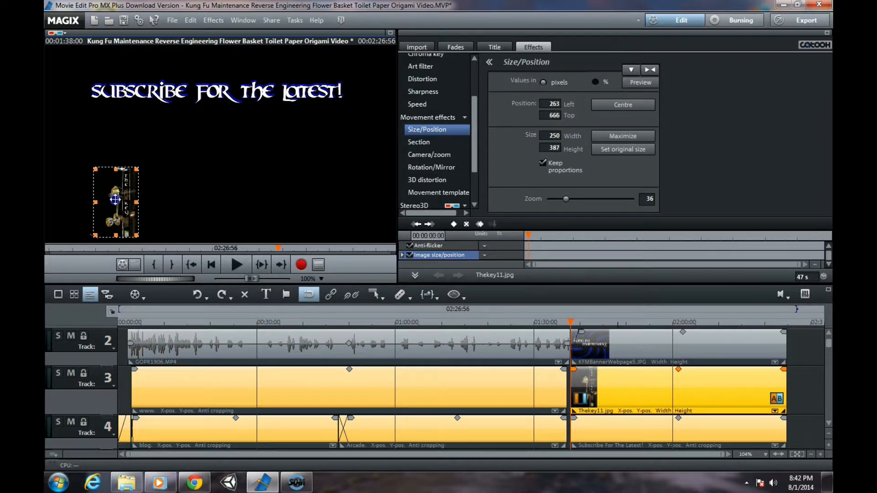
click(238, 265)
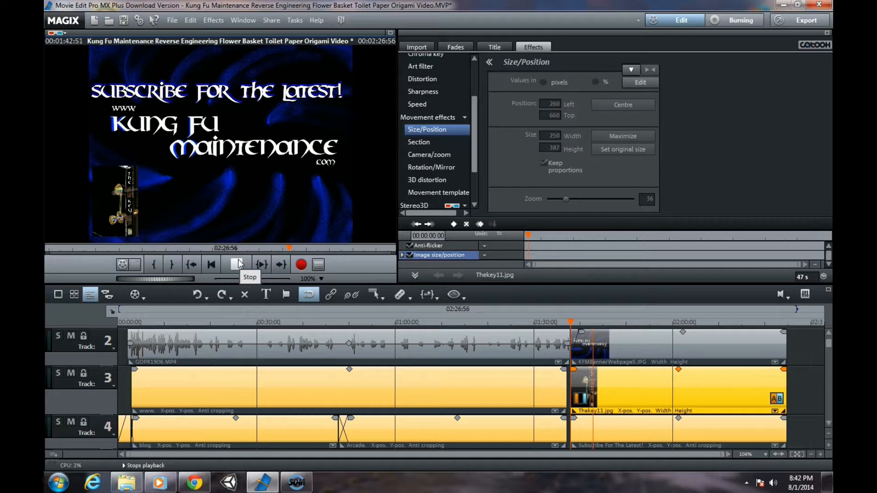
click(238, 265)
Enlarge the banner image at its end point to about 2040 by 1578 pixels and preview its zoom from 01:38:00
click(654, 340)
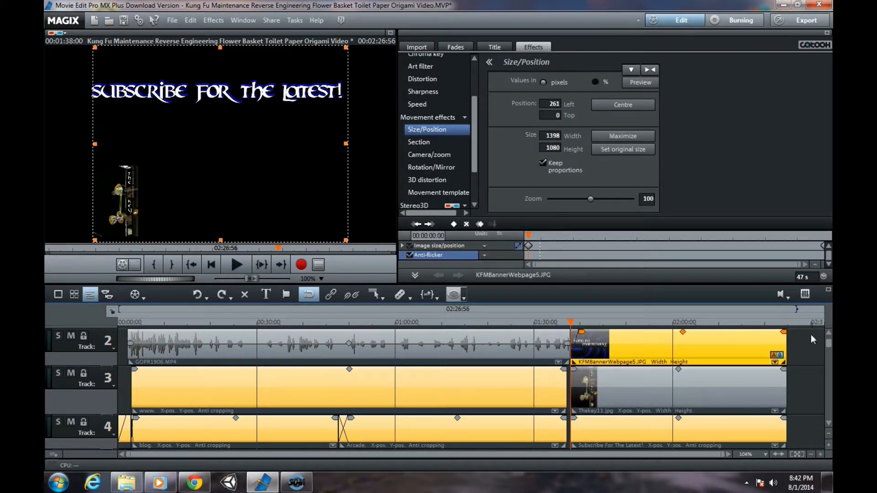
click(783, 331)
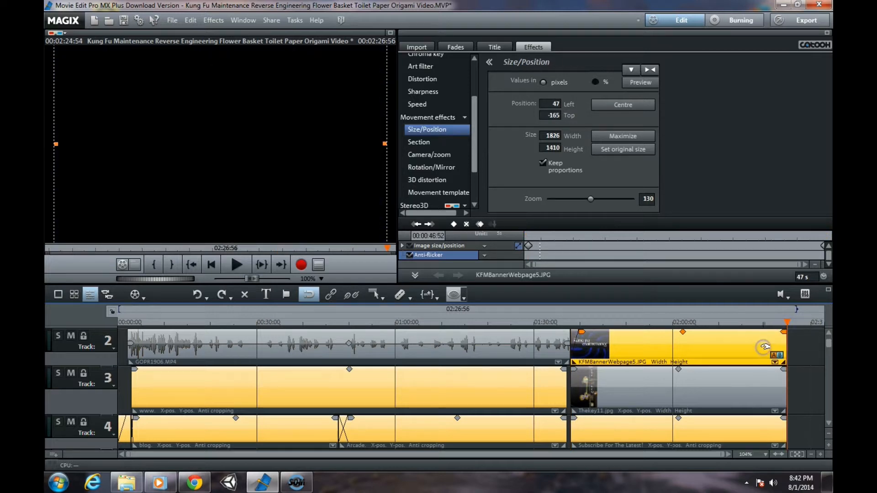
drag(386, 143, 411, 143)
drag(58, 144, 45, 144)
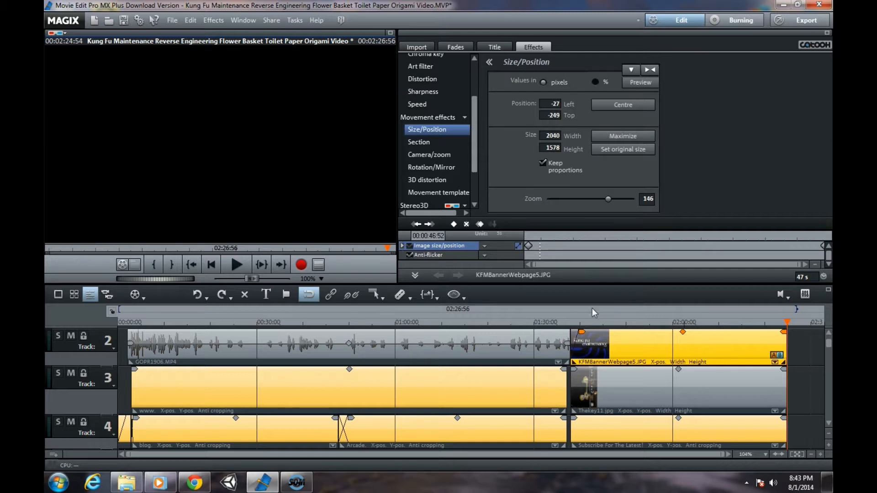
click(570, 322)
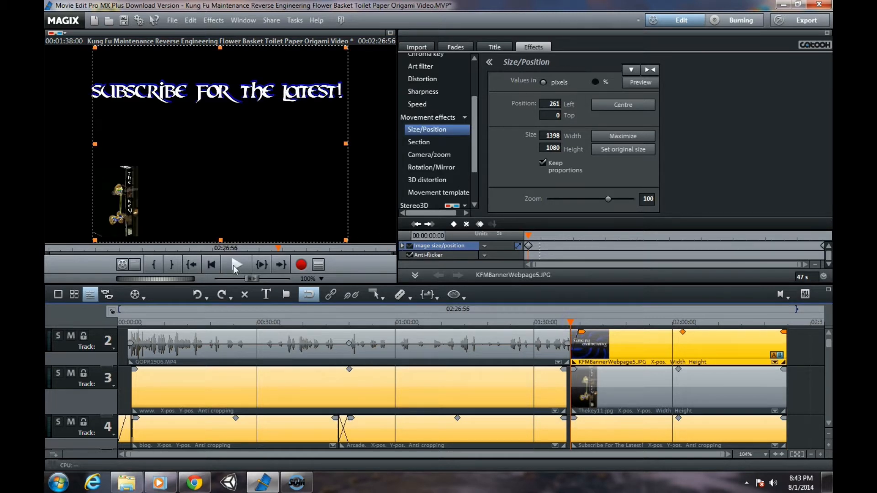
click(234, 265)
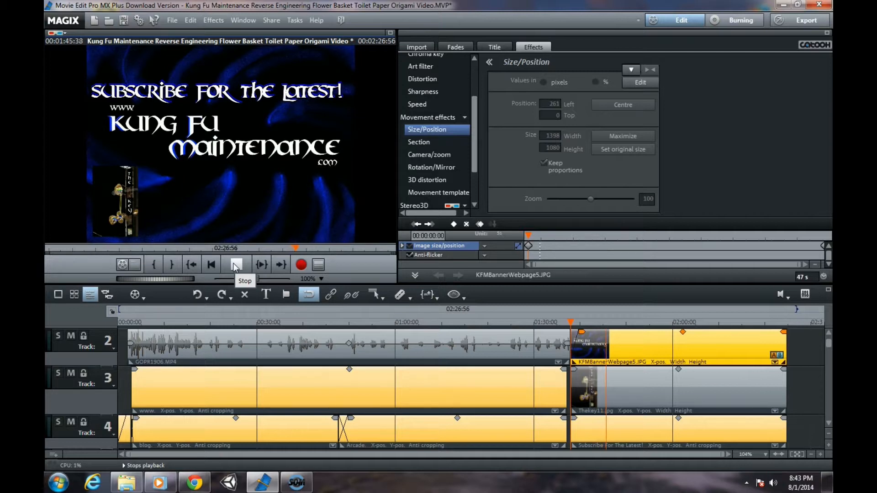
click(235, 267)
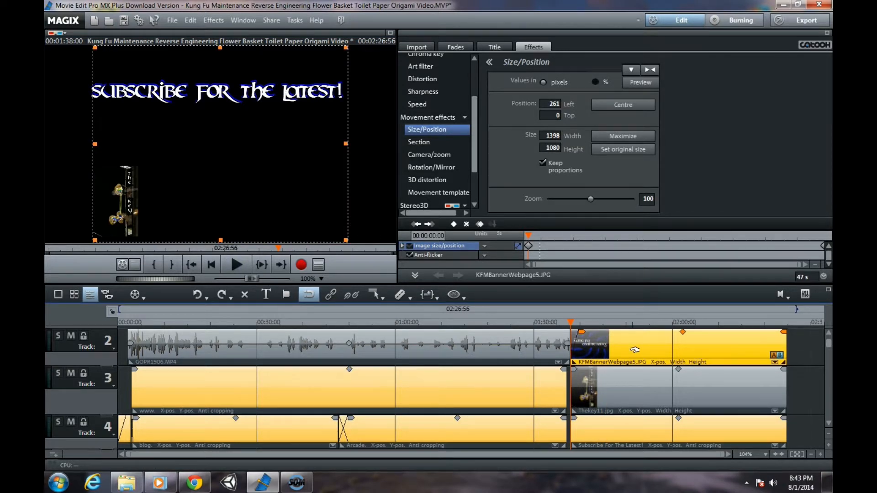
Reduce the banner image's starting size to about 1043 by 805 pixels at left 420, top 102, and preview it
drag(343, 241, 327, 225)
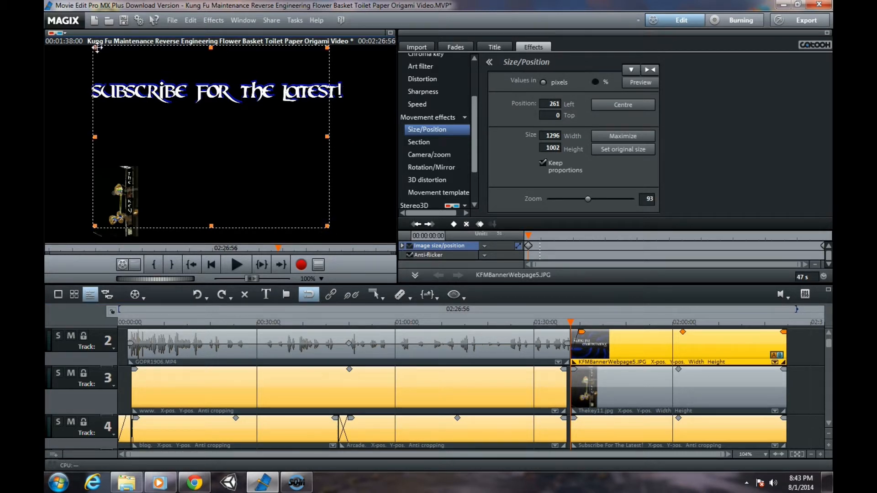
drag(95, 45, 118, 66)
drag(326, 225, 310, 213)
drag(119, 212, 124, 209)
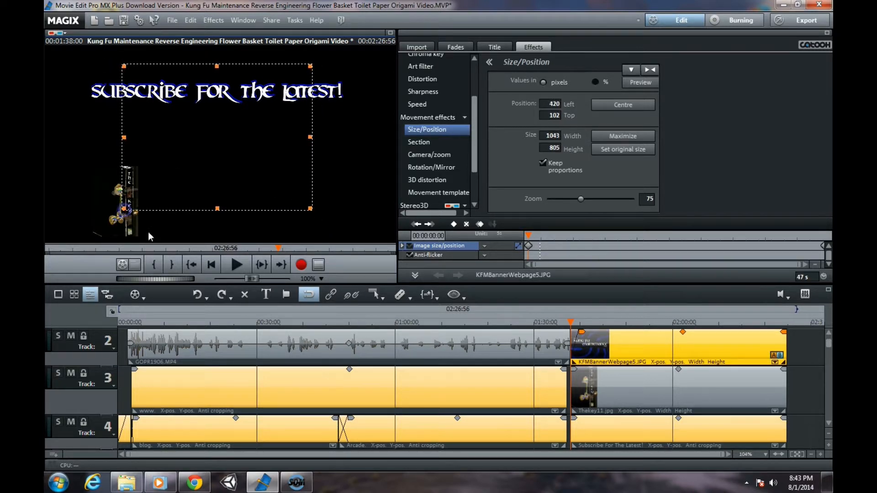
click(242, 266)
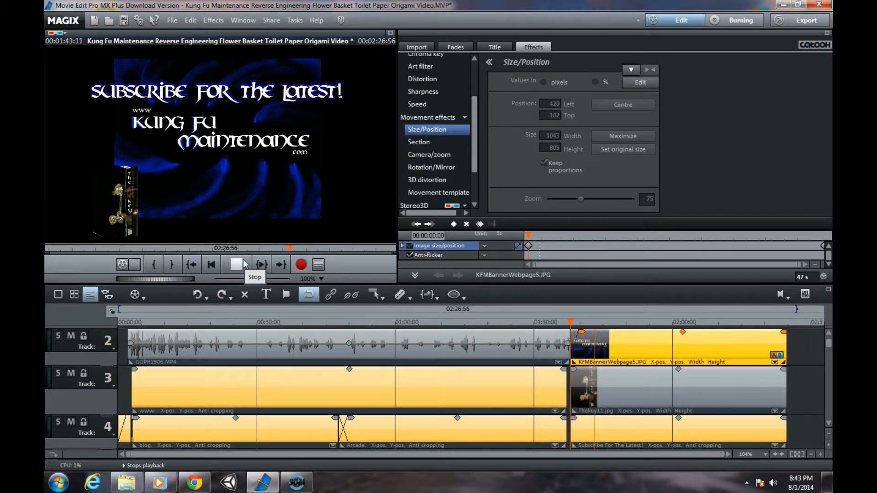
click(245, 265)
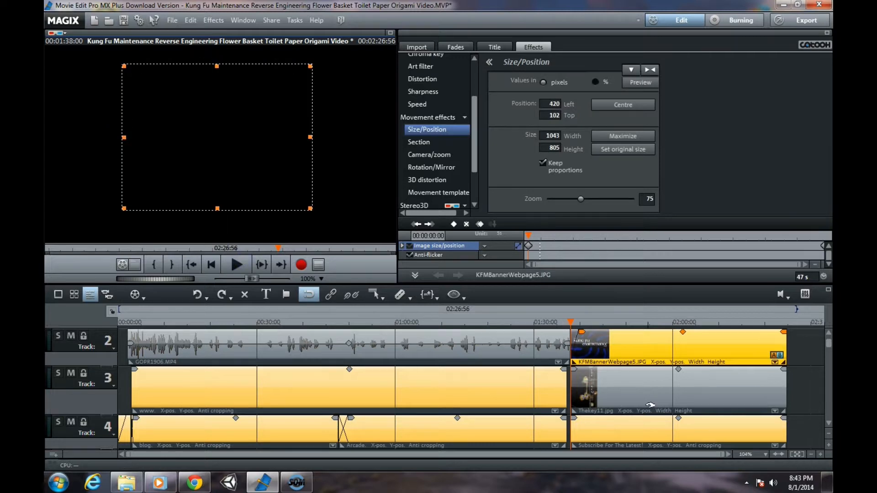
Place Patching.jpg on track 5 at 01:38:00 and extend its end to match the subscribe title
click(827, 352)
mouse_move(828, 351)
mouse_down()
mouse_move(829, 360)
mouse_move(826, 346)
mouse_up()
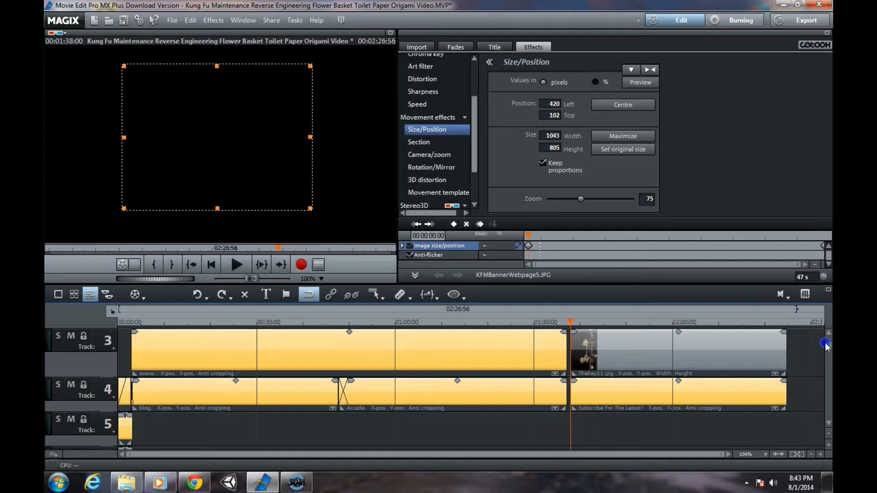
click(417, 47)
drag(540, 178, 785, 443)
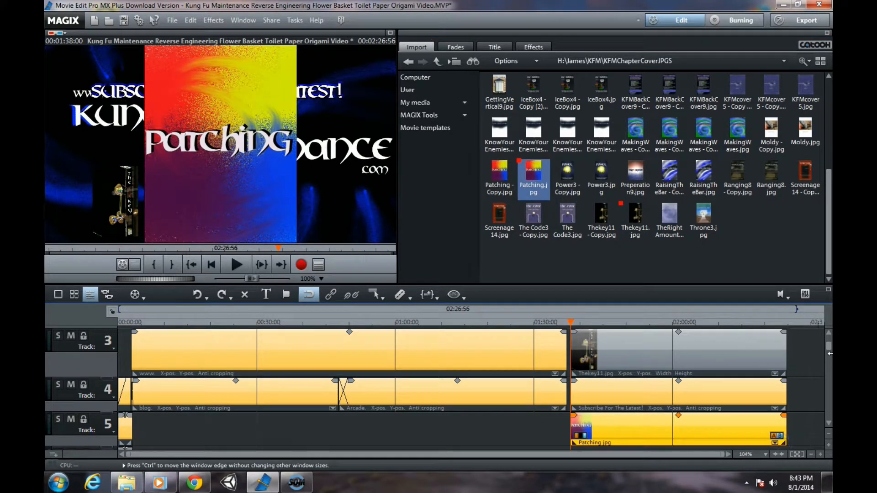
Place Preperation9.jpg on track 6 at 01:38:00 and extend its end to match Patching.jpg
scroll(826, 359, down, 4)
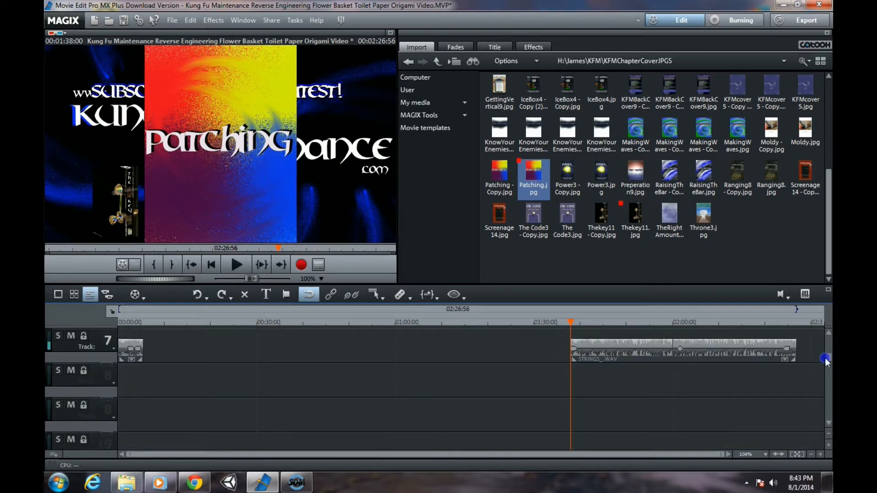
scroll(824, 356, up, 3)
scroll(823, 354, down, 1)
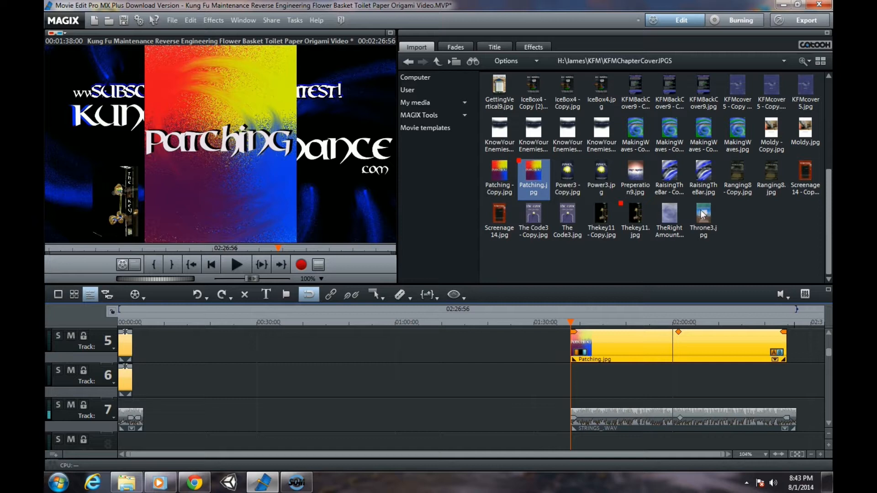
drag(635, 173, 588, 390)
drag(594, 393, 784, 395)
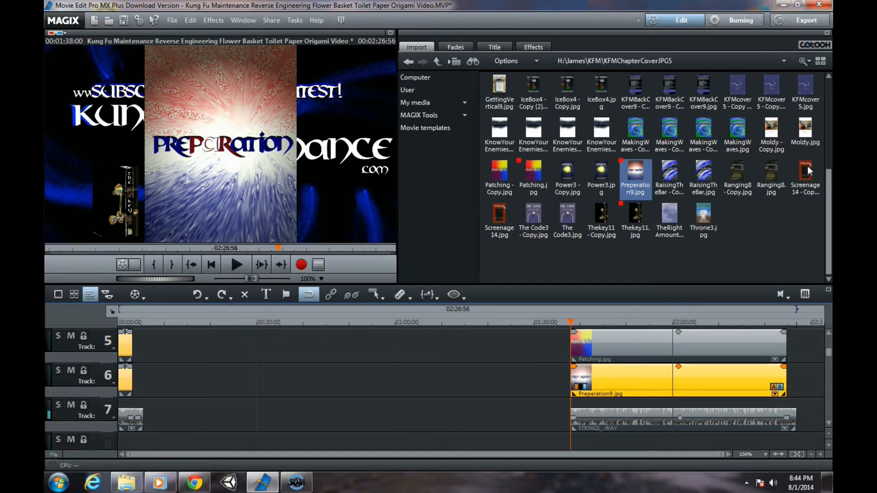
Place Screenage14 - Copy.jpg on track 8 at 01:38:00 and adjust its end to match the other cover images
drag(807, 173, 590, 459)
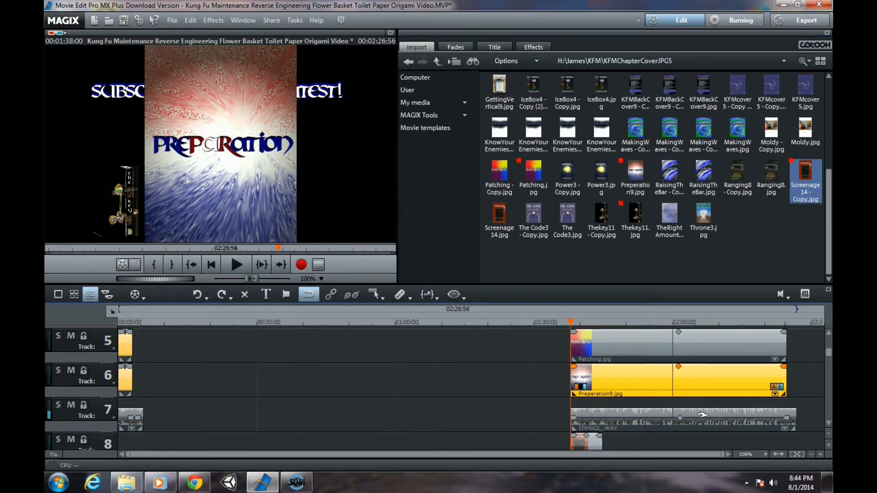
drag(829, 353, 830, 364)
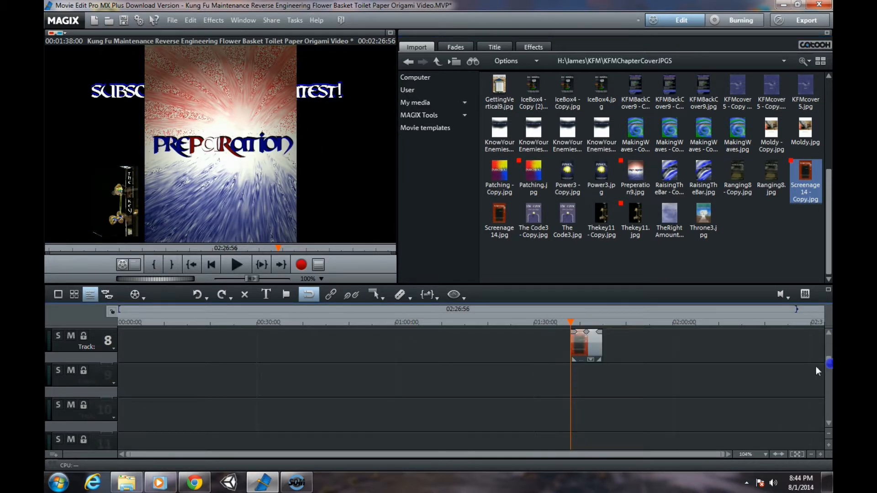
drag(599, 359, 831, 361)
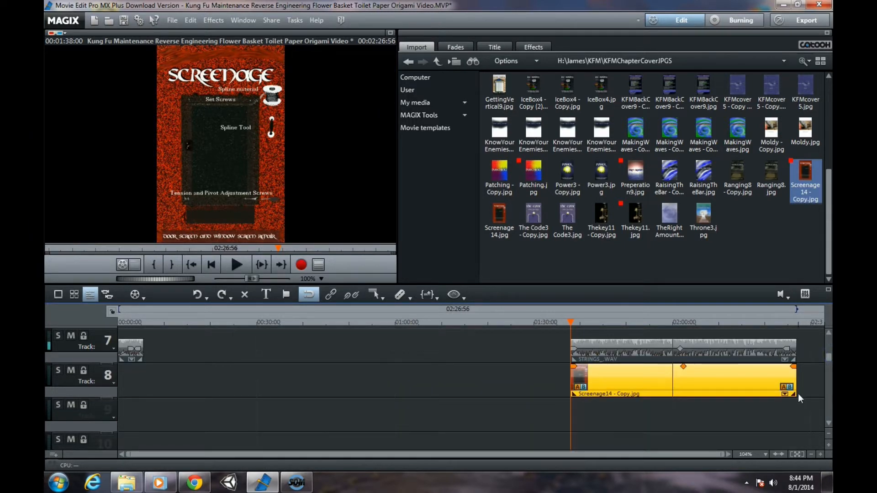
drag(792, 396, 782, 397)
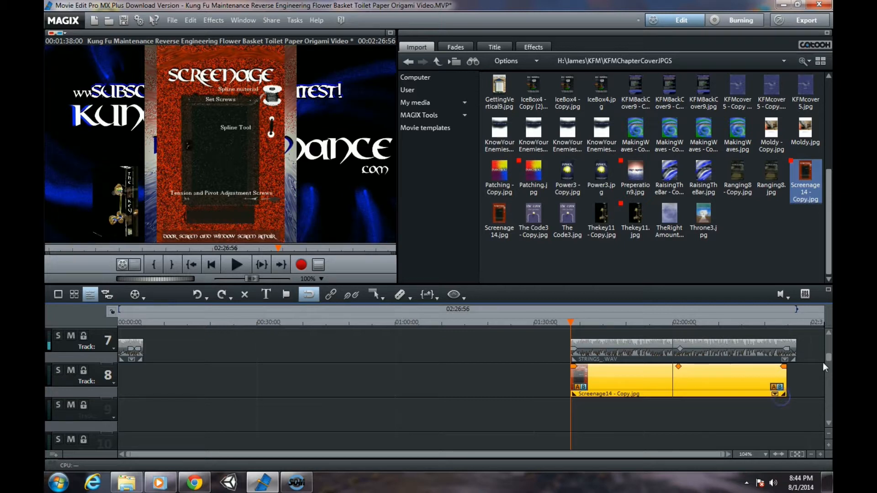
Shrink the Patching.jpg cover on track 5 to about 318 by 412 pixels beside the key cover
mouse_move(828, 360)
mouse_down()
mouse_move(829, 340)
mouse_move(829, 359)
mouse_move(829, 352)
mouse_up()
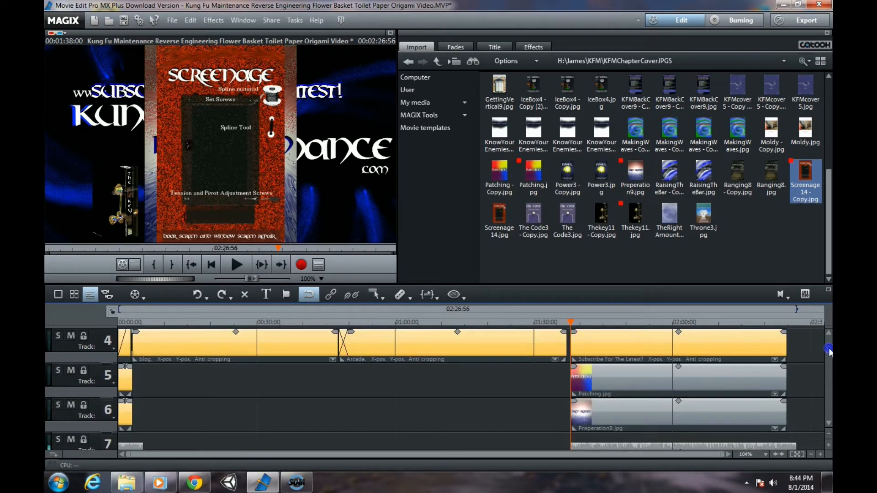
click(654, 419)
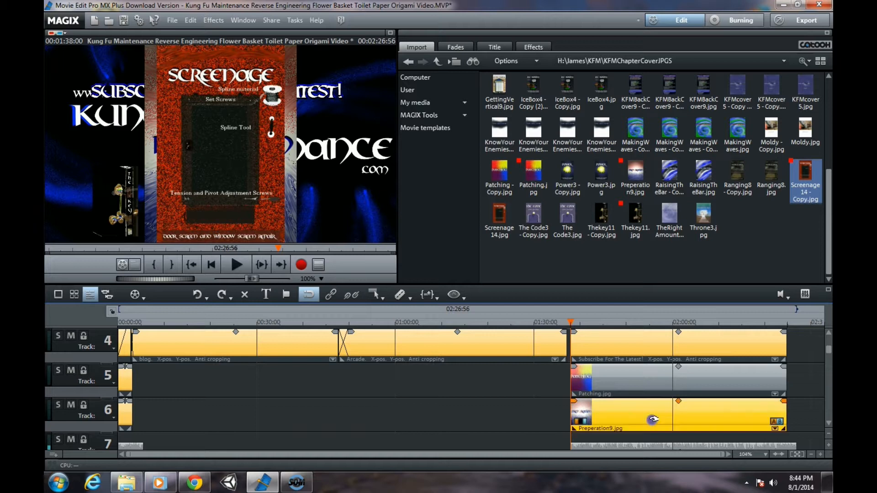
click(625, 384)
click(527, 47)
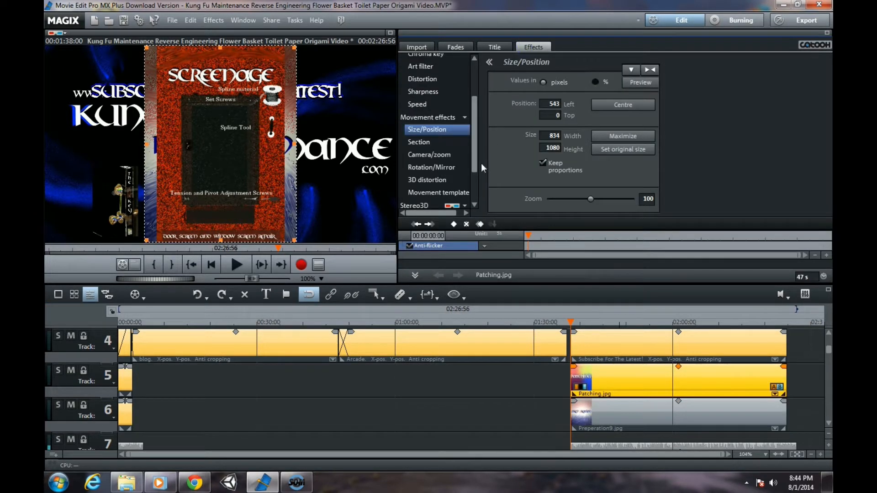
drag(294, 49, 201, 168)
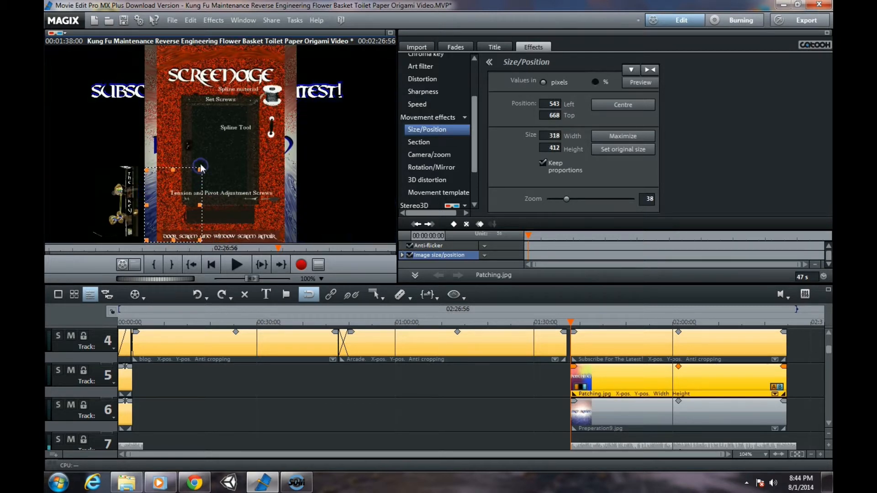
Shrink the Screenage cover into the picture's lower right and the Preperation9.jpg cover to about 321 by 415 pixels between Patching and Screenage
click(260, 138)
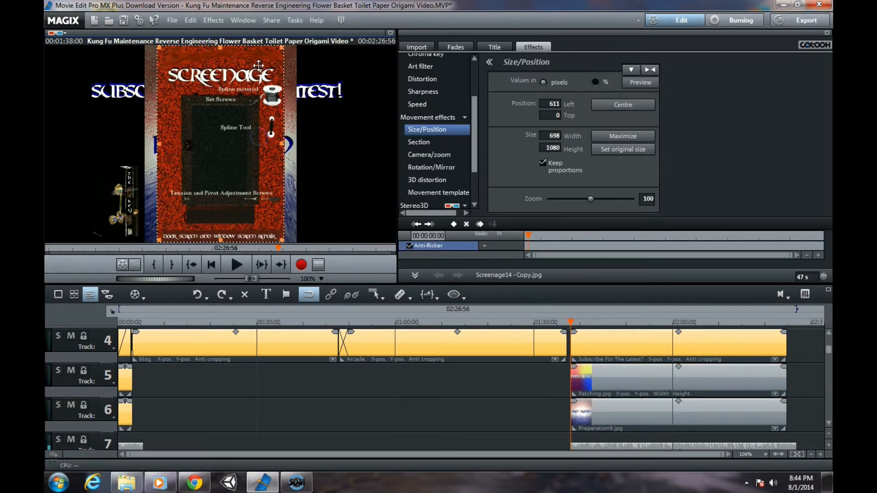
drag(280, 47, 333, 184)
click(268, 106)
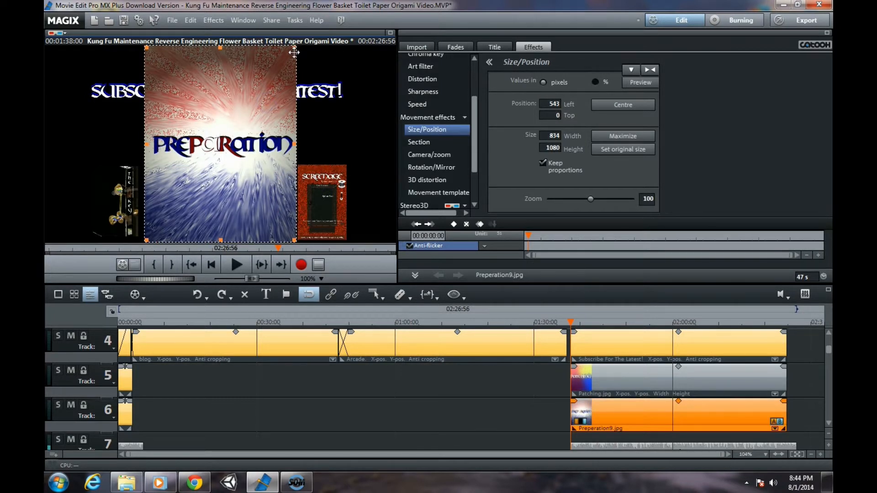
drag(295, 49, 202, 167)
drag(175, 205, 255, 204)
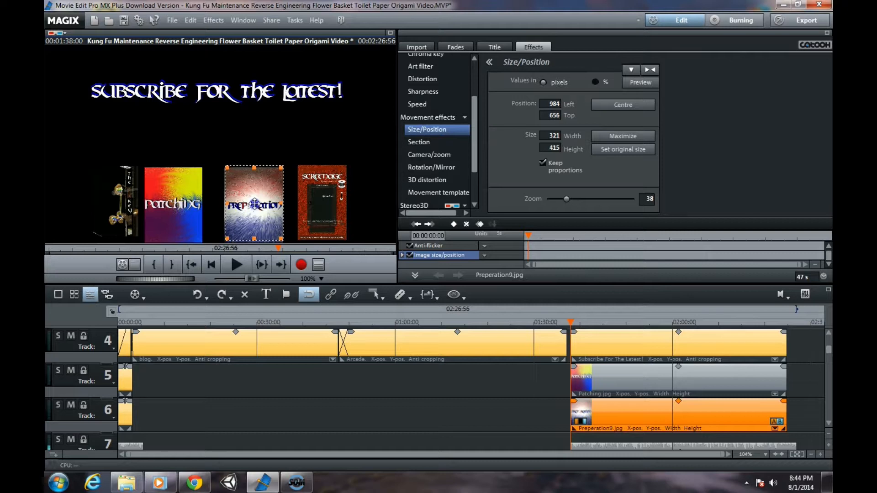
Move the Patching cover slightly up and away from the key cover, and shrink and reposition the Preparation cover to align with it
double_click(171, 216)
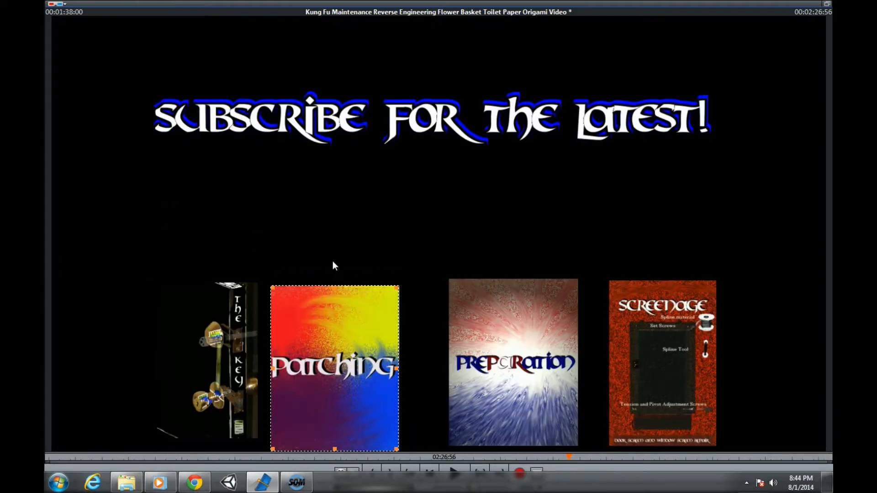
drag(333, 322, 379, 331)
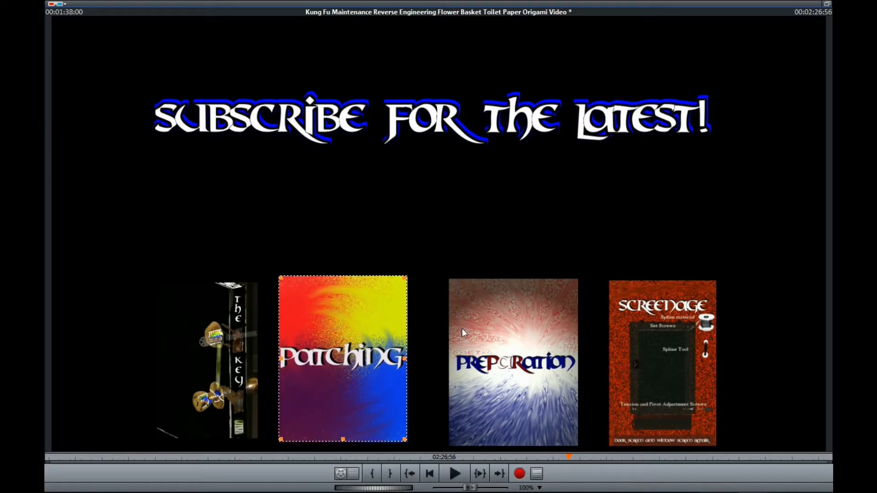
drag(524, 341, 520, 338)
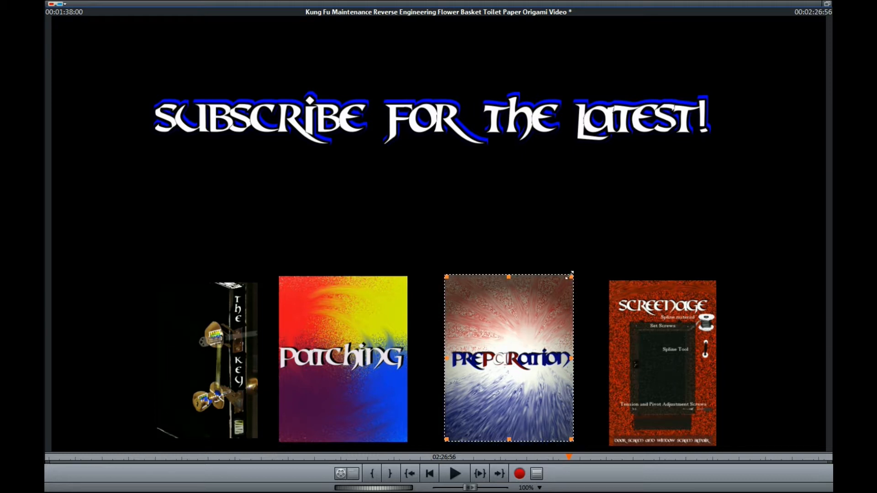
drag(565, 282, 560, 290)
drag(520, 317, 522, 311)
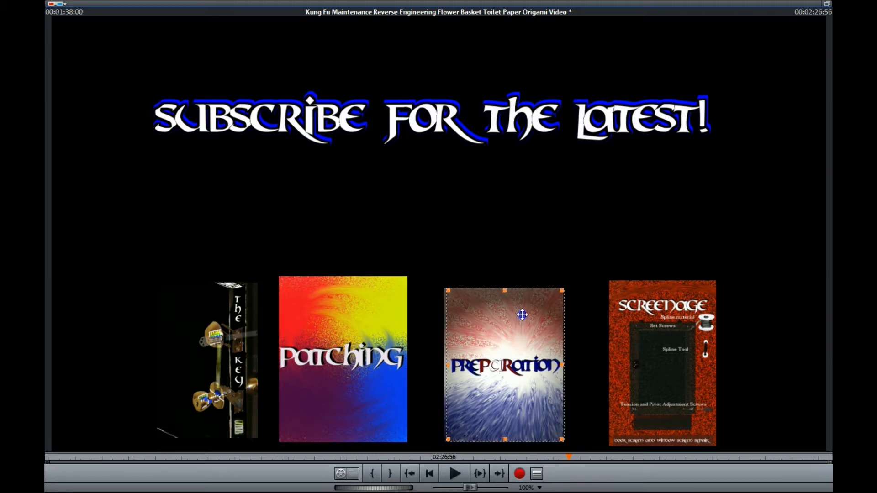
Shrink the Screenage cover and move it closer to the Preparation cover, and shrink the Patching cover to match the row
click(681, 301)
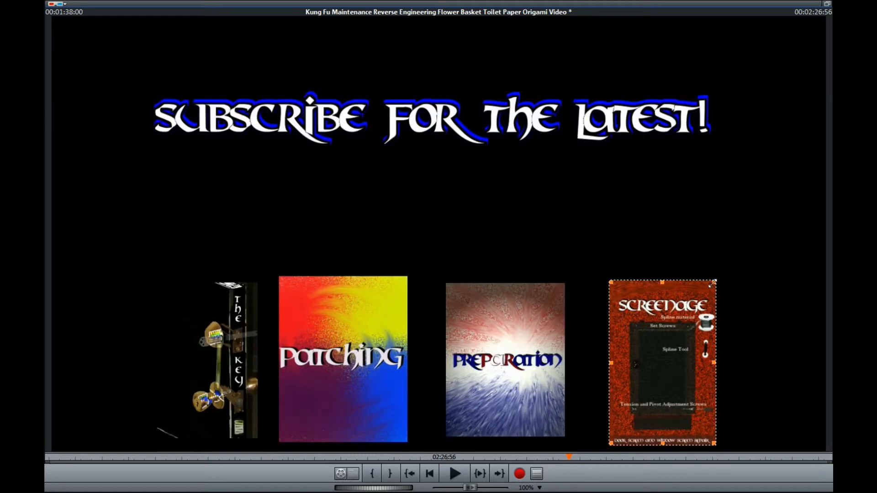
drag(669, 332, 644, 322)
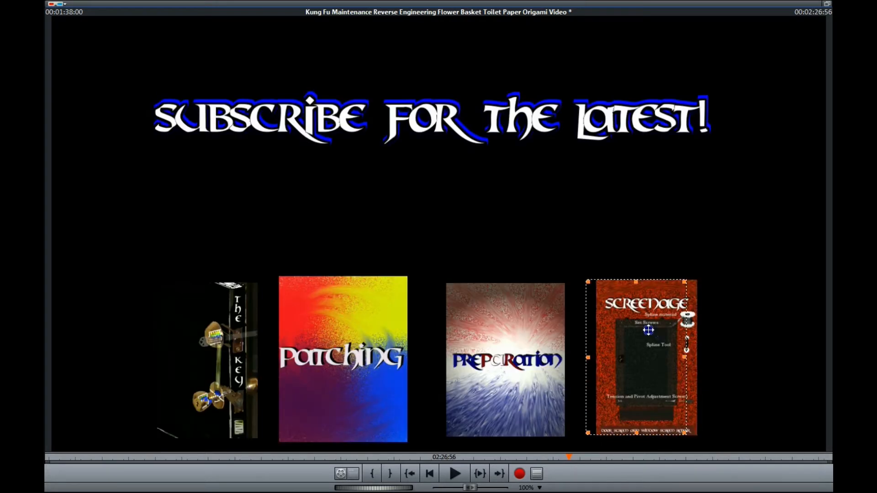
click(380, 332)
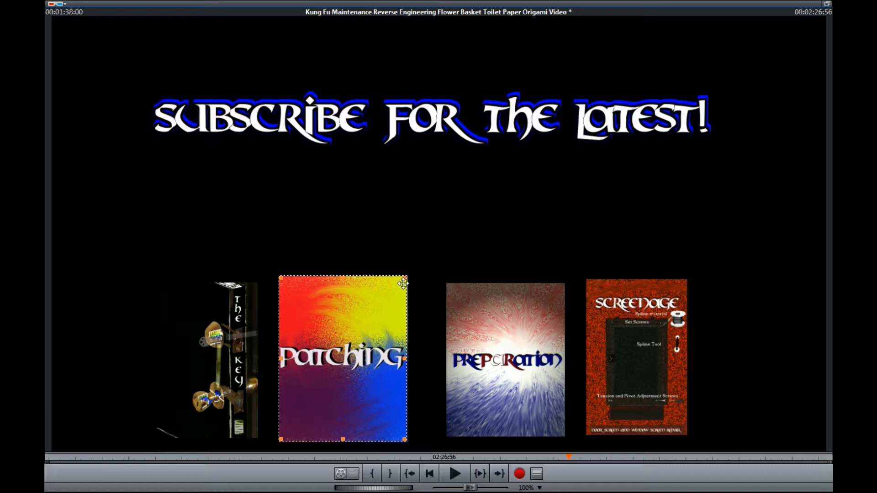
drag(405, 279, 399, 289)
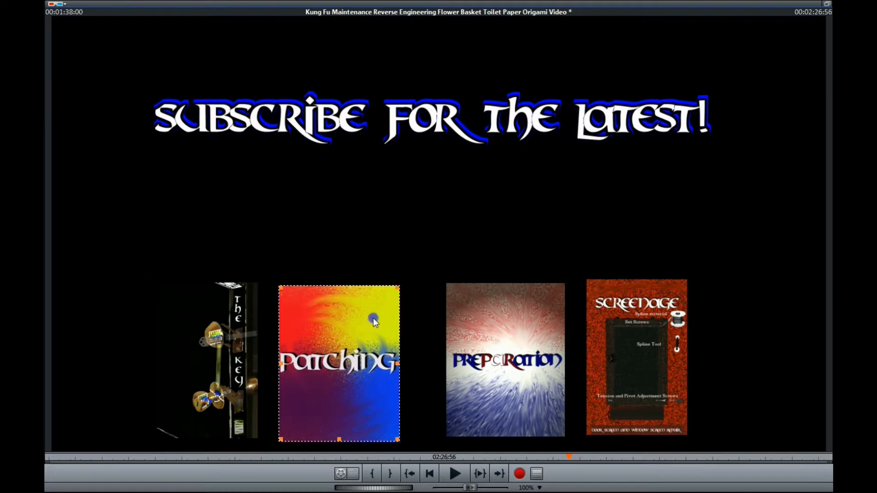
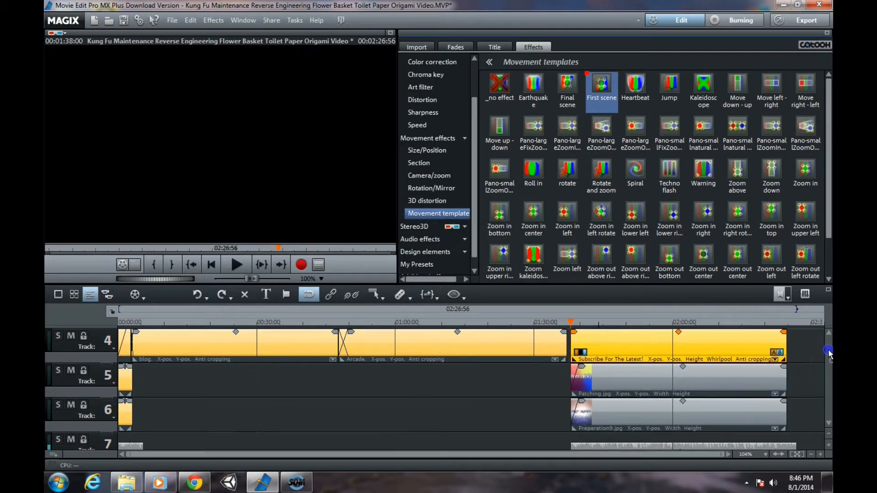
Apply the First scene movement template to Screenage14 - Copy.jpg on track 8 and Thekey11.jpg on track 3
drag(829, 350, 830, 363)
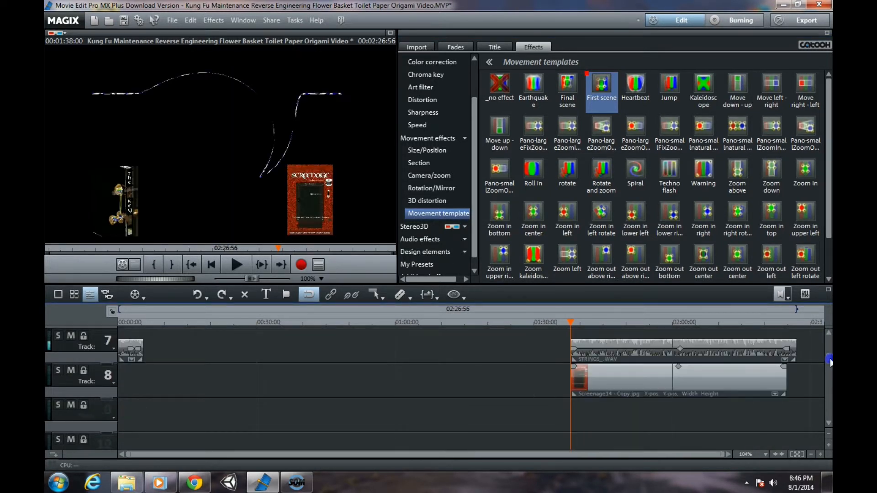
drag(590, 99, 596, 93)
drag(589, 358, 582, 379)
drag(828, 357, 830, 327)
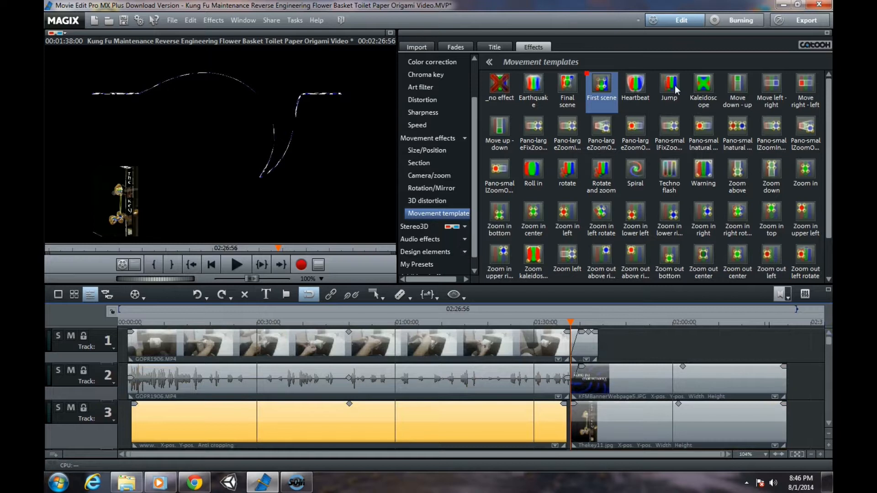
drag(606, 79, 584, 425)
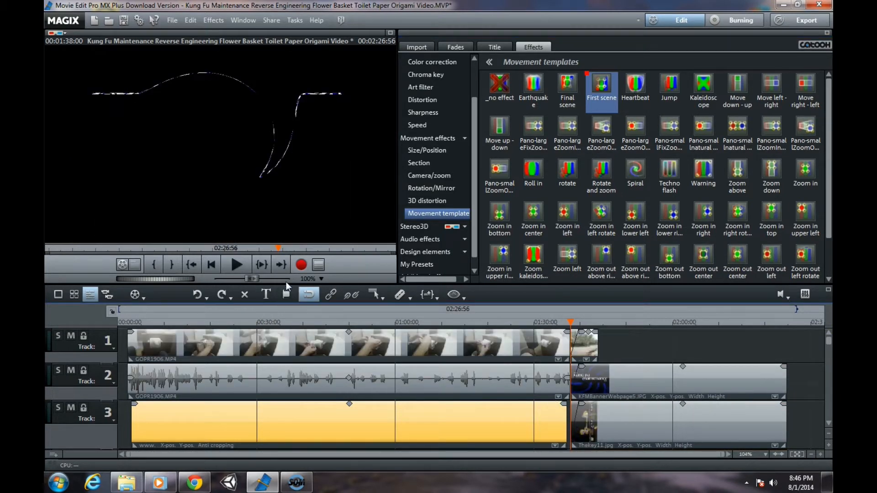
Play back the ending screen from 01:38:00 and cut the short leftover clip at that position from track 1
click(237, 266)
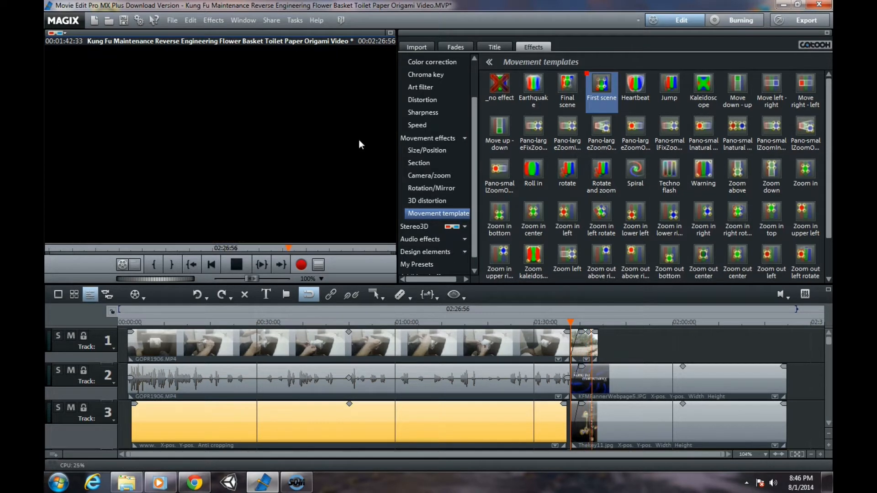
click(235, 265)
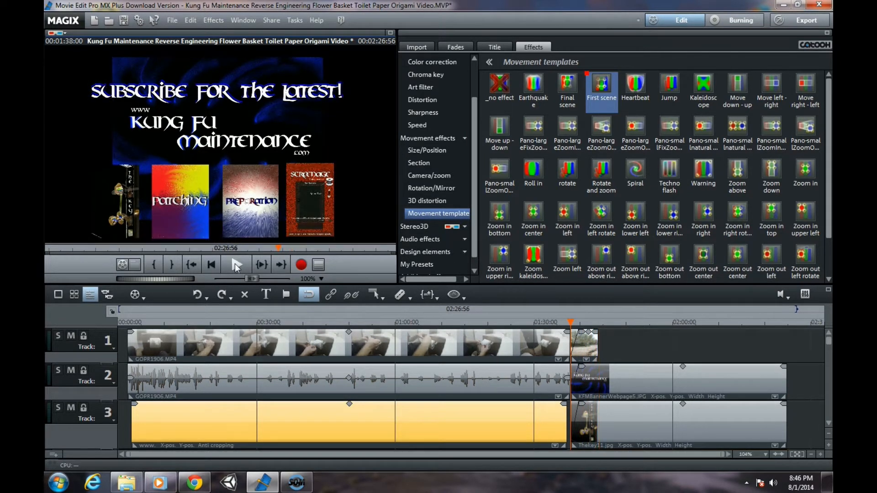
click(585, 346)
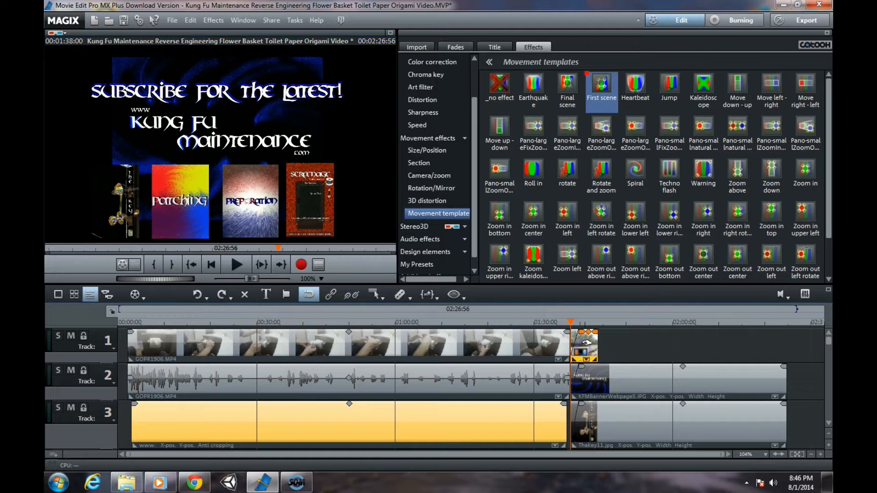
click(198, 23)
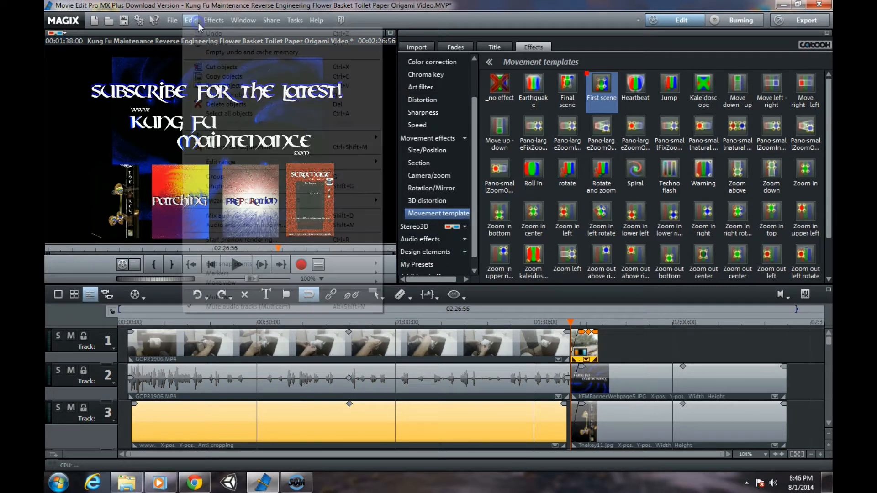
click(220, 65)
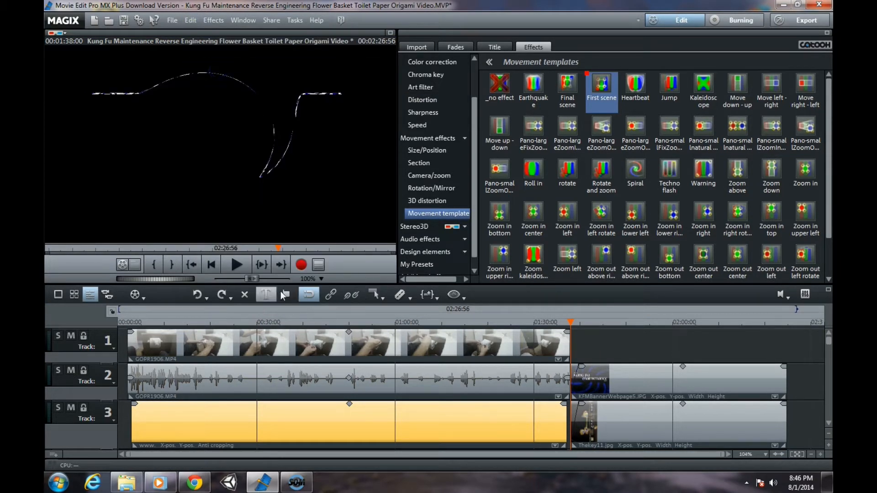
Play back the ending screen from 01:38:00 and again from 01:34:09 to check how the banner and covers come in
click(238, 264)
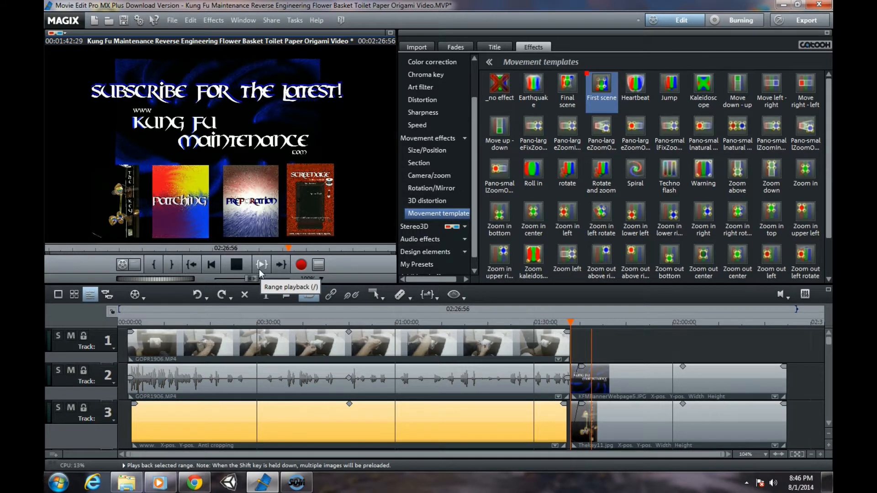
click(236, 264)
drag(827, 340, 814, 354)
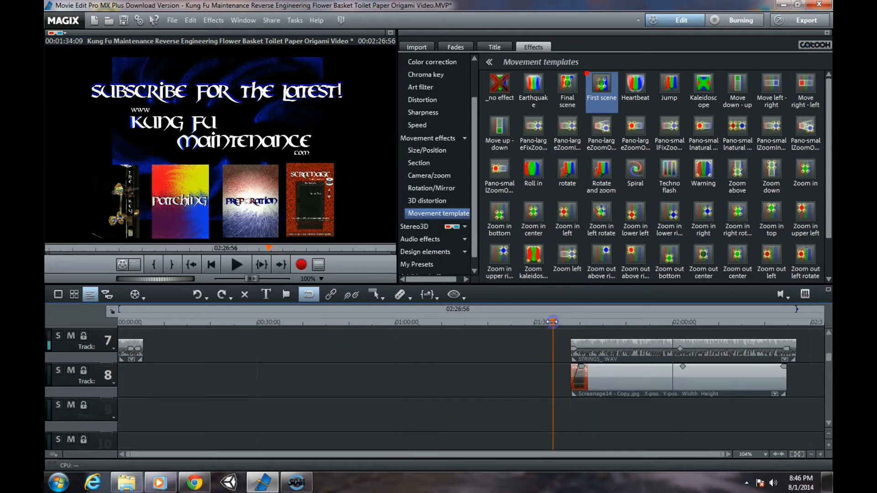
click(238, 264)
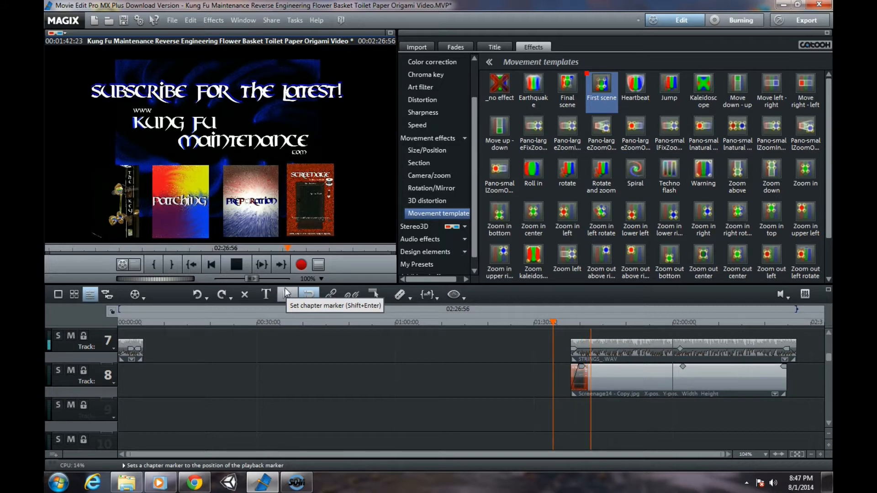
click(236, 265)
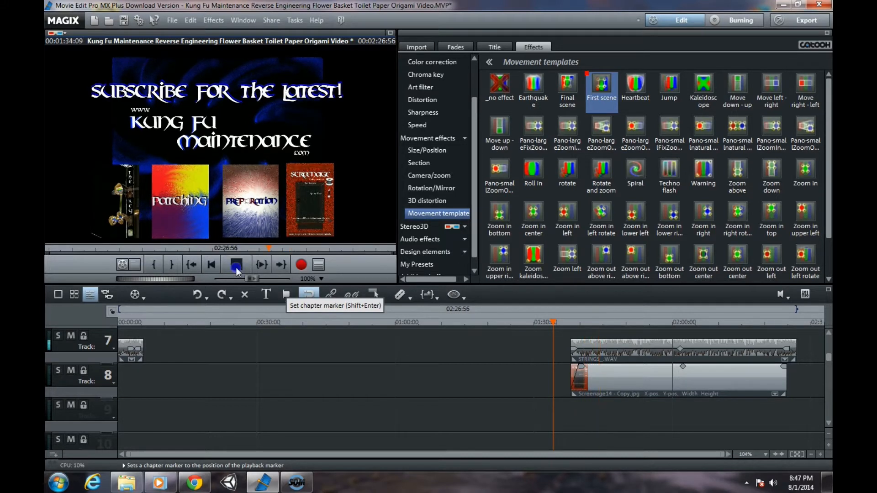
Reapply the First scene movement template to Thekey11.jpg on track 3 and check the ending screen at 01:44:01
drag(831, 360, 831, 333)
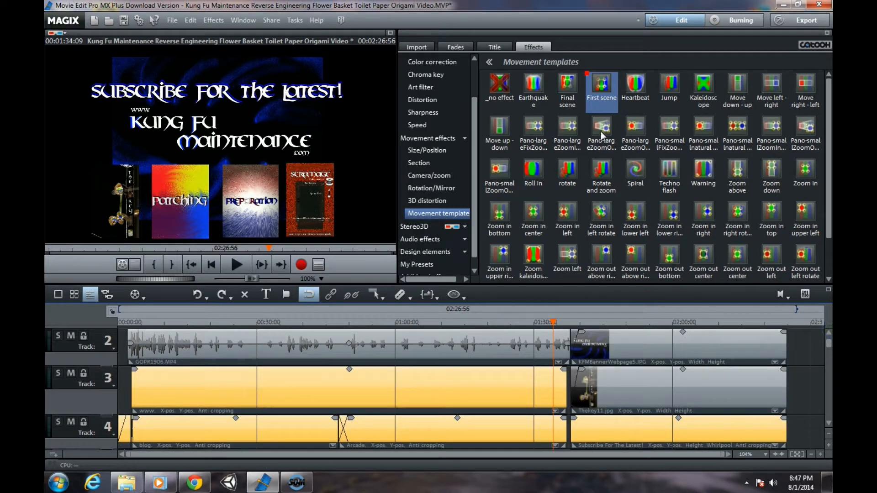
drag(605, 77, 587, 385)
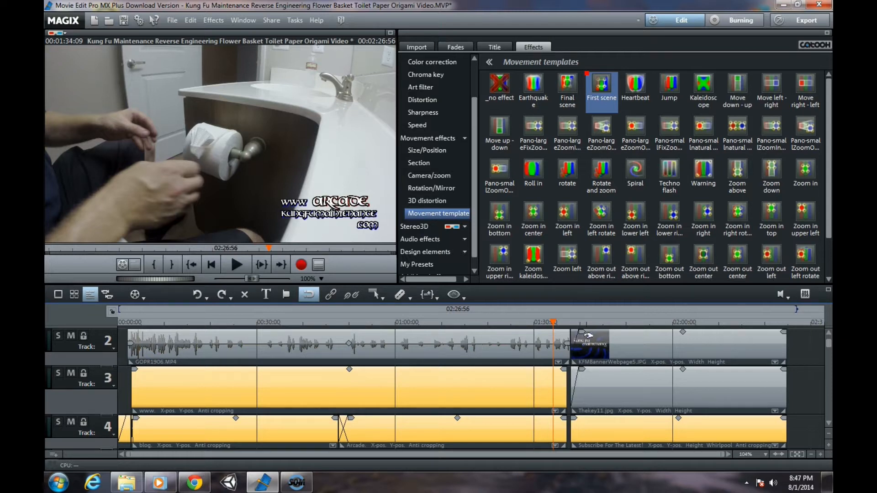
click(576, 328)
drag(575, 324, 599, 439)
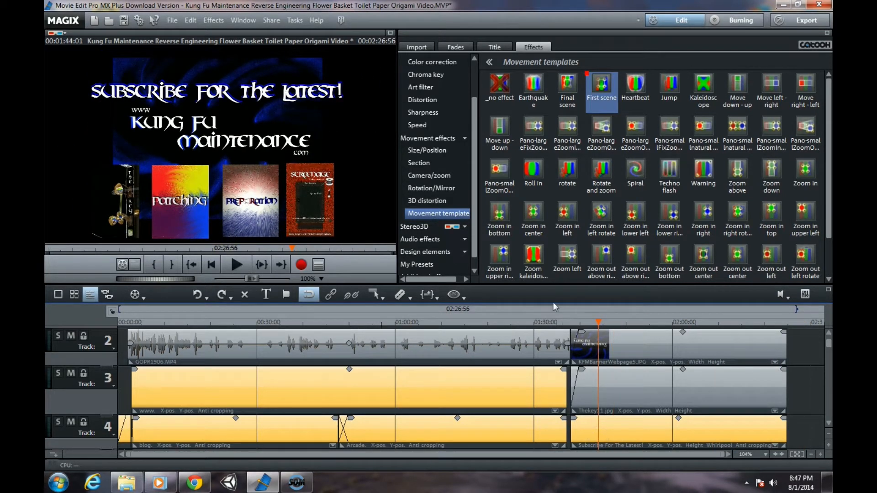
Play back the end of the origami footage from 01:28:42 to check its picture and sound
click(529, 324)
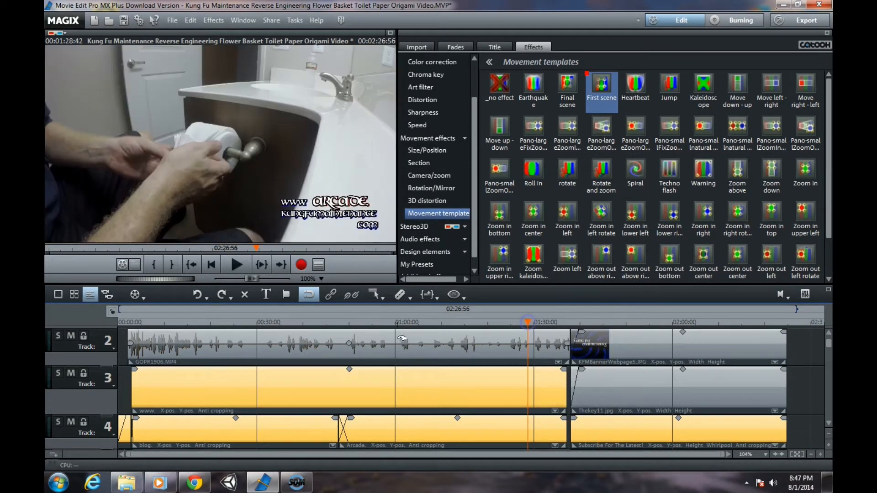
click(237, 268)
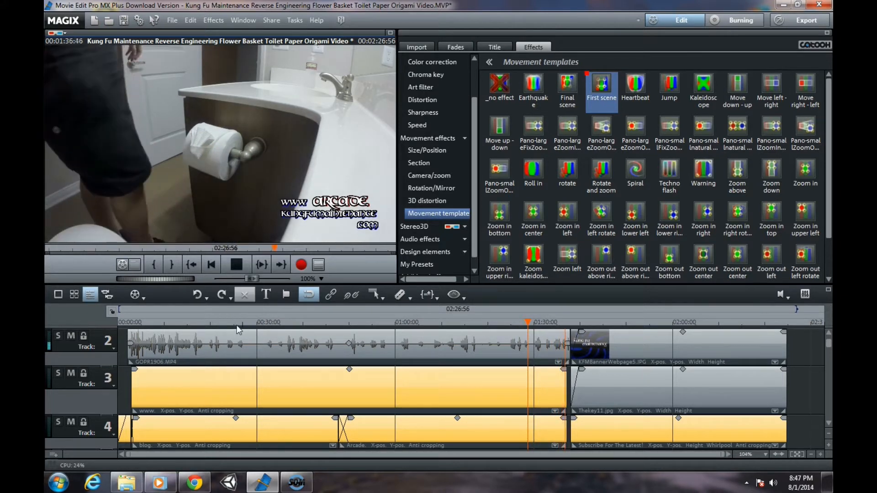
click(236, 265)
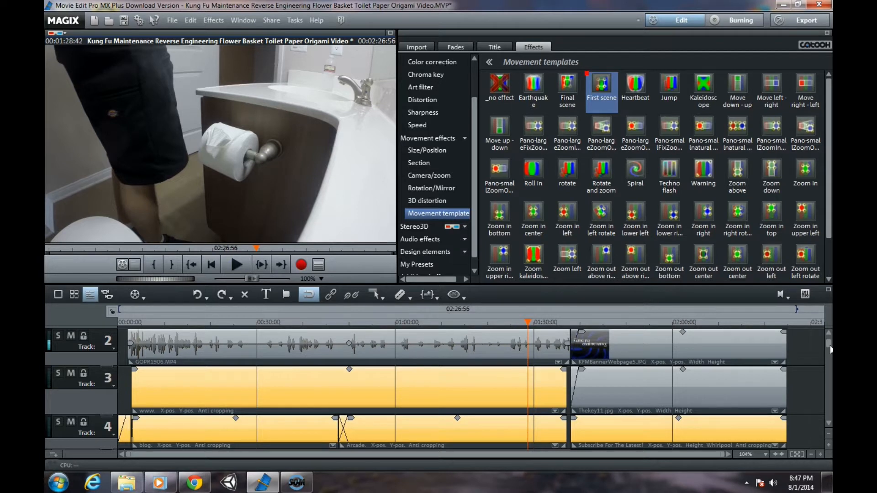
Split the GOPR1906.MP4 video and its audio at 01:29:10
drag(830, 349, 830, 338)
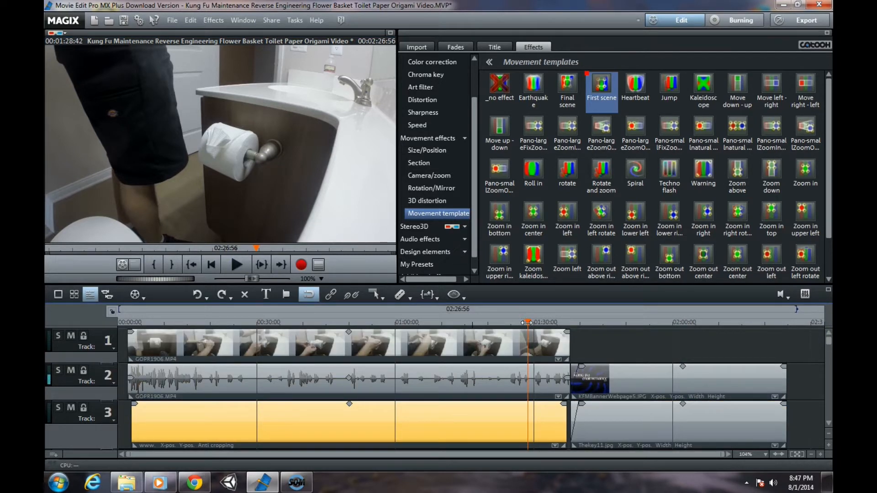
drag(528, 324, 529, 323)
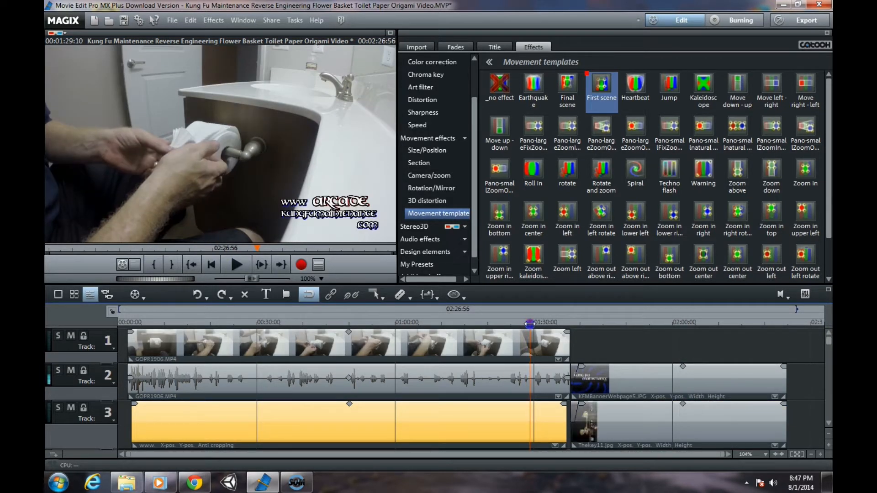
click(551, 384)
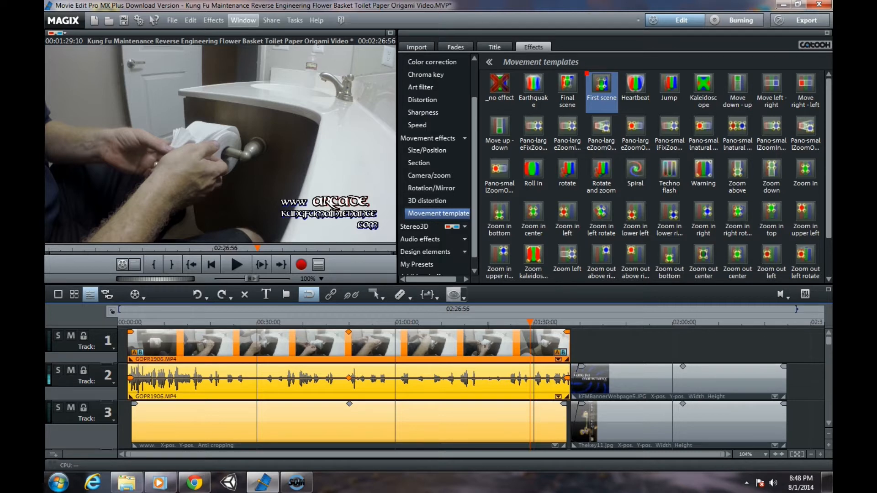
click(192, 20)
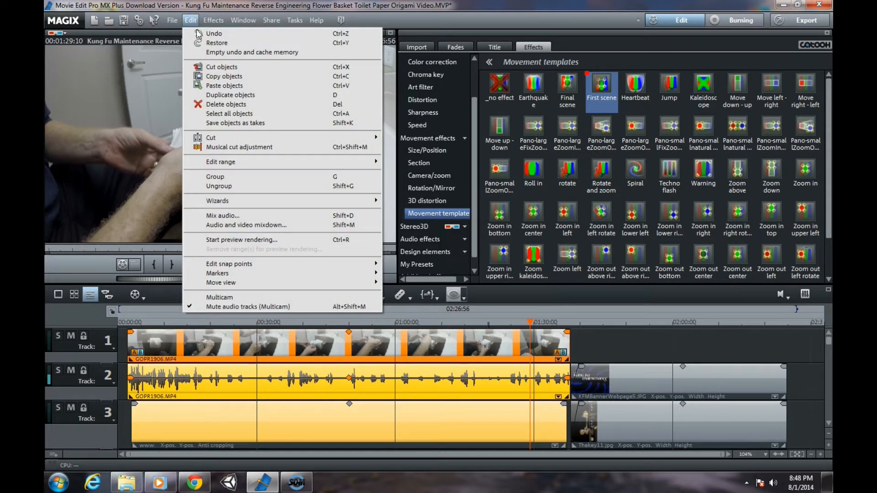
mouse_move(241, 139)
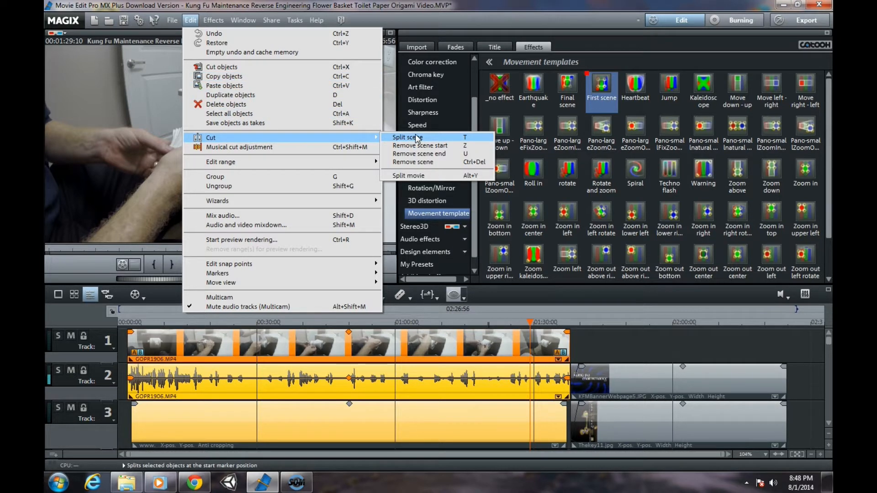
click(413, 137)
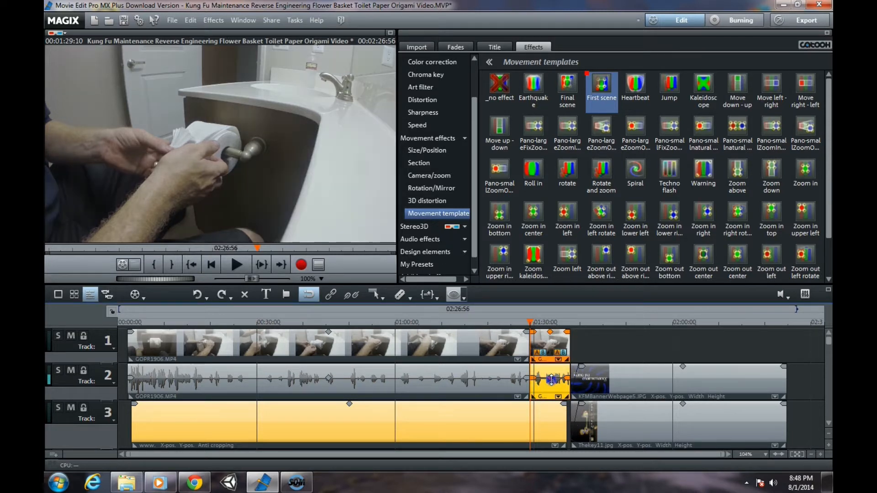
Lower the volume of the split-off end section of GOPR1906.MP4 on track 2 to silence and play back from 01:22:52
drag(551, 380, 553, 404)
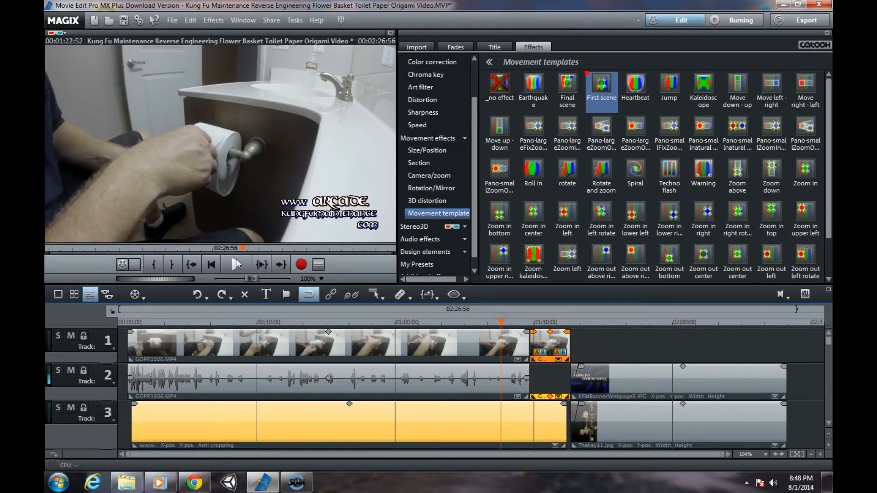
click(236, 265)
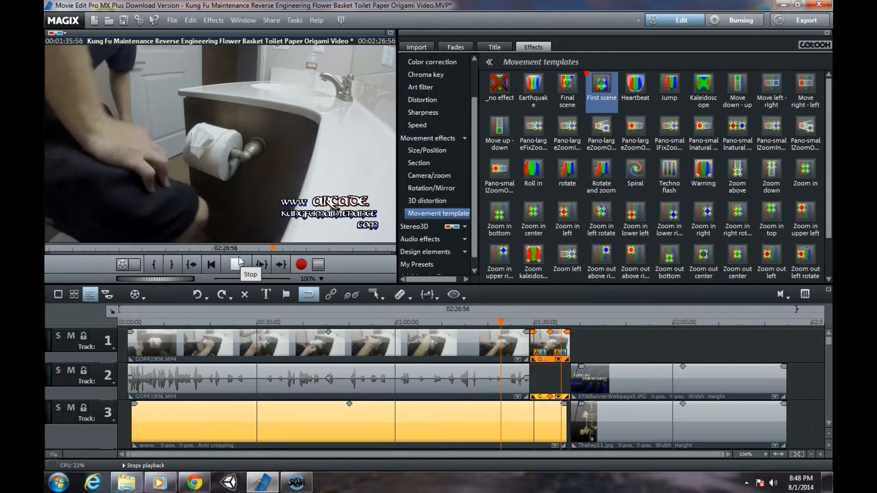
Stop playback and trim the end of STRINGS_.WAV on track 7 to match the end of the Screenage14 - Copy.jpg cover on track 8
click(236, 265)
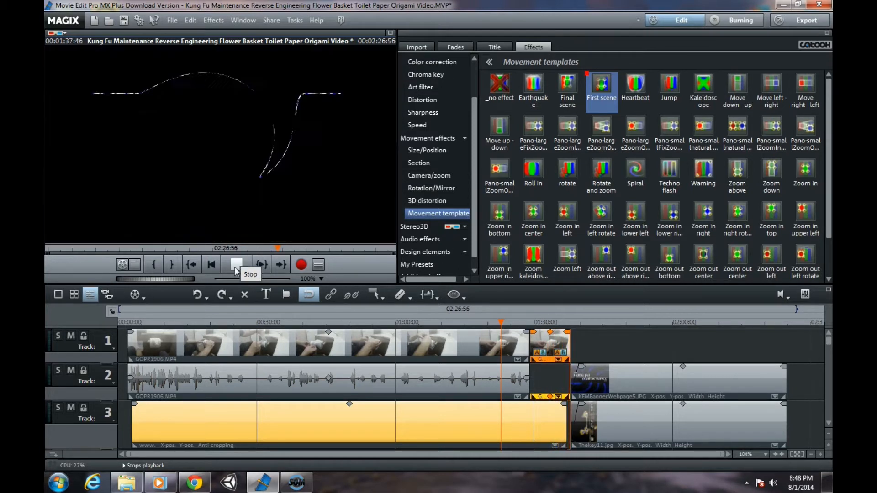
click(531, 324)
scroll(829, 347, down, 1)
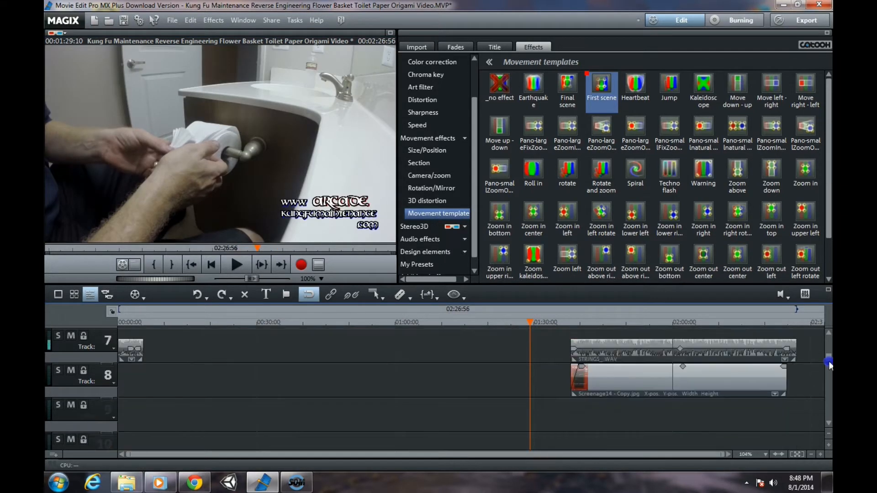
drag(826, 344, 827, 361)
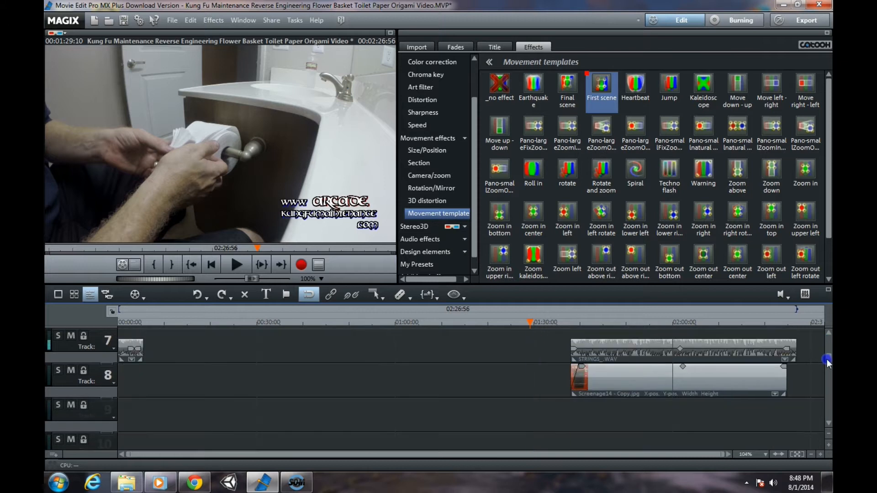
drag(668, 364, 628, 354)
drag(751, 360, 825, 337)
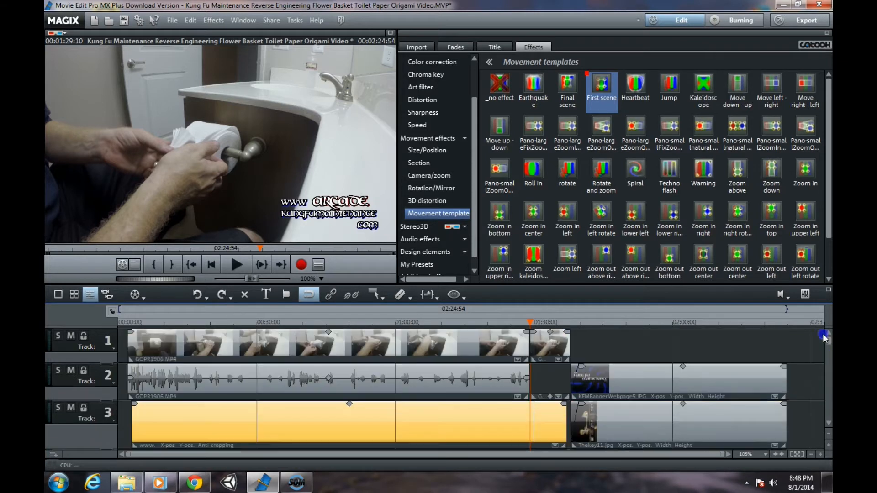
Ungroup the split-off end section of GOPR1906.MP4 and play back from 01:26:26 into the subscribe ending screen
click(555, 360)
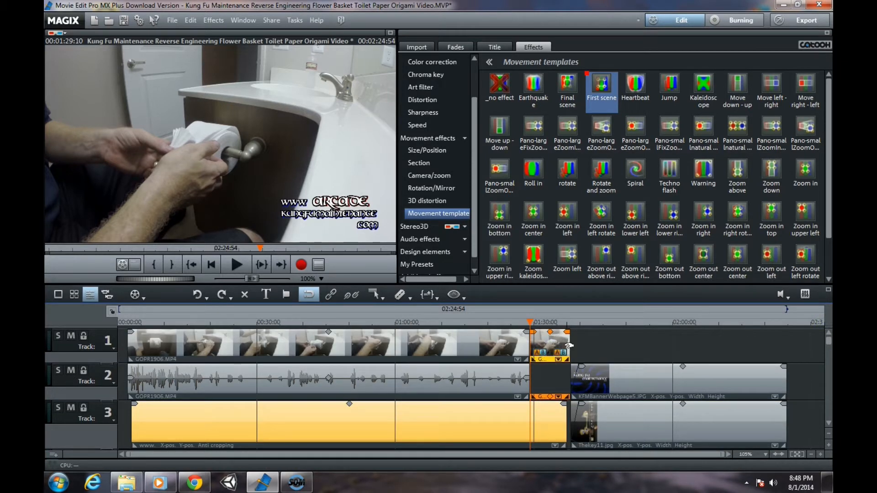
click(351, 299)
mouse_move(828, 341)
mouse_down()
mouse_move(830, 368)
mouse_move(829, 338)
mouse_up()
click(518, 323)
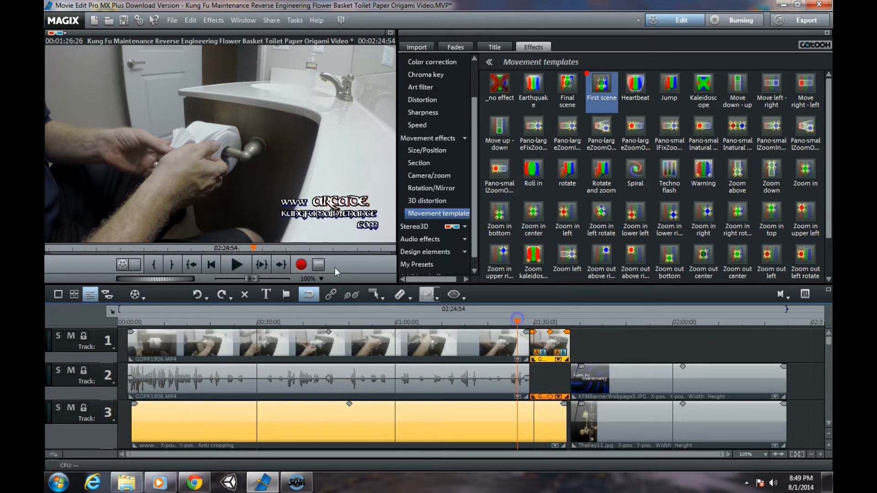
click(229, 263)
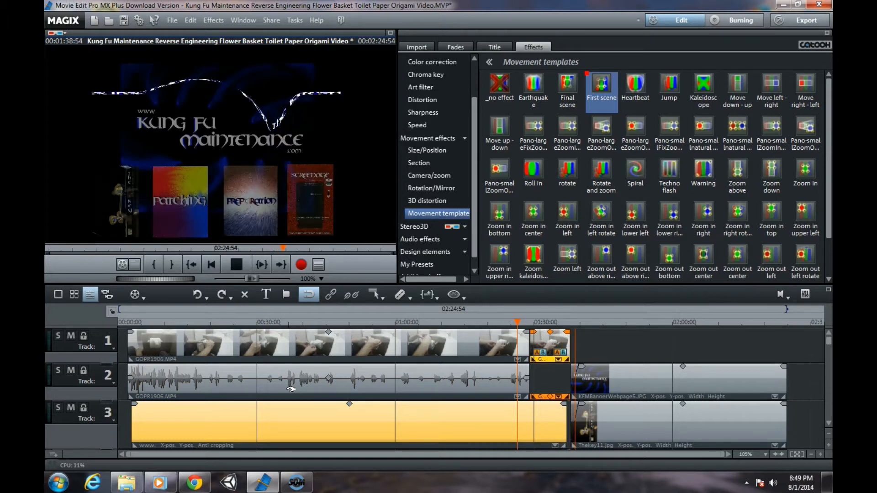
click(233, 267)
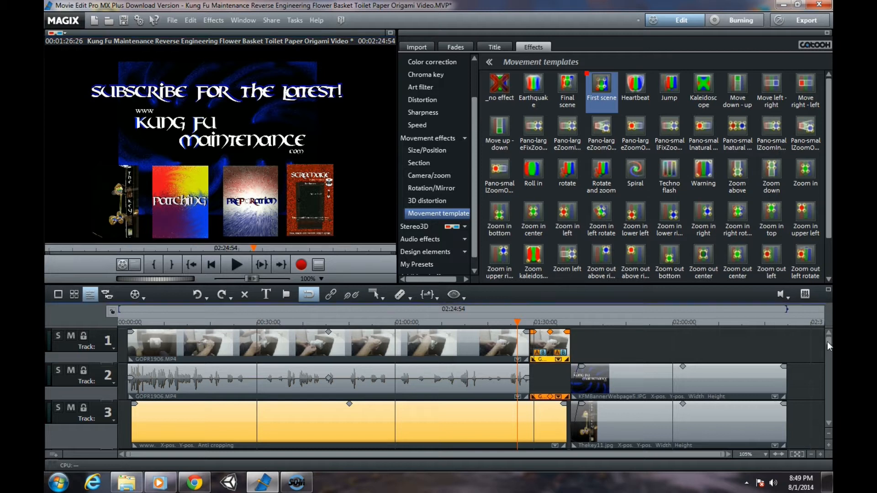
Save the origami video project with its current edits
mouse_move(827, 342)
mouse_down()
mouse_move(829, 407)
mouse_move(828, 333)
mouse_up()
click(172, 20)
click(201, 67)
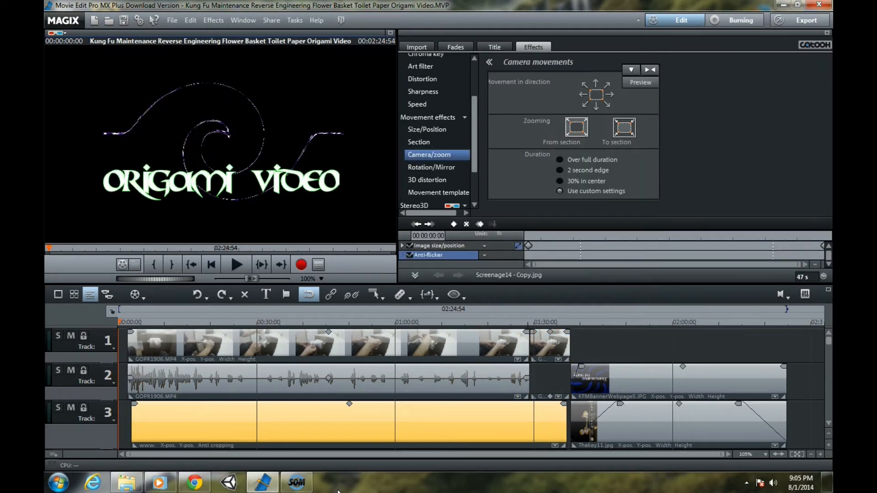
Play the opening of the origami video in the maximized preview monitor, and restore the normal editing layout
click(392, 33)
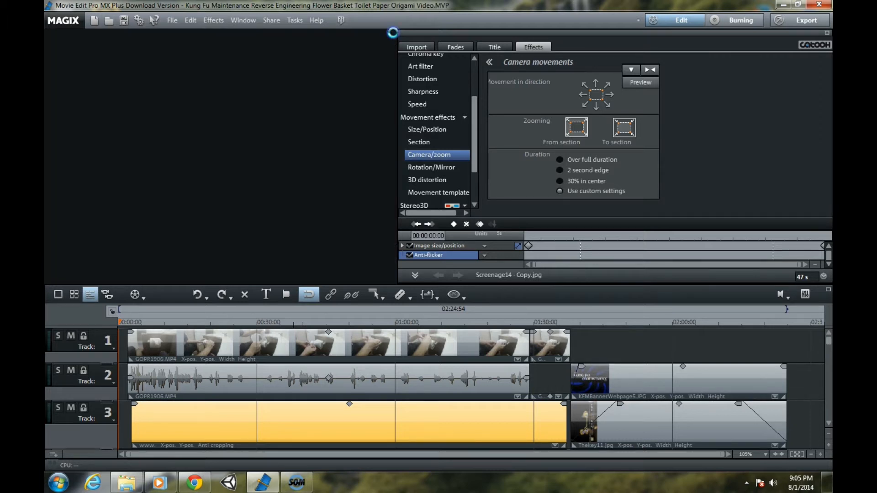
click(827, 4)
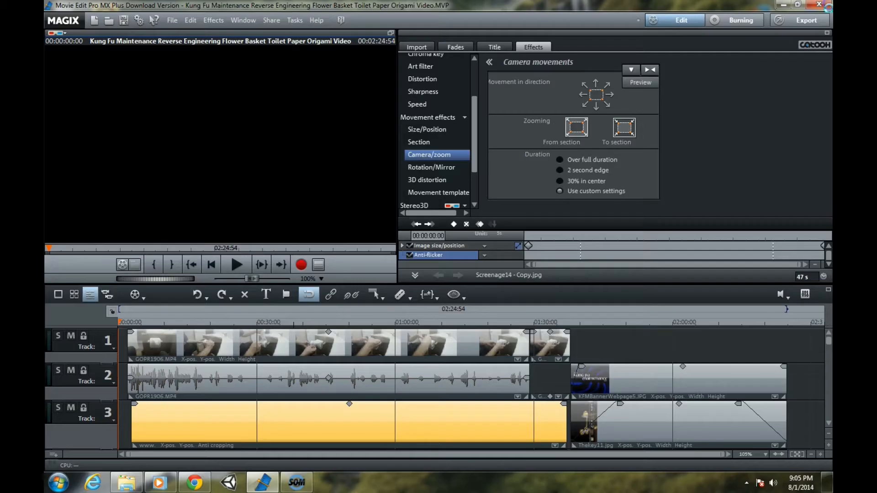
click(390, 34)
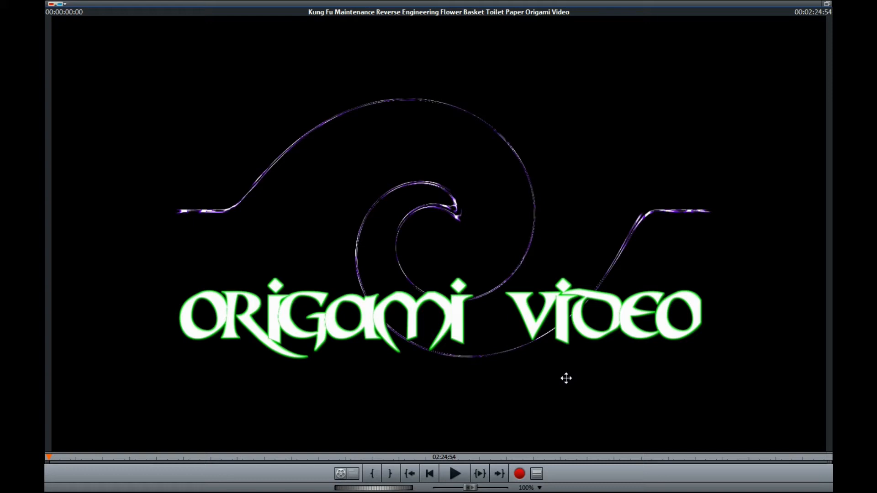
click(455, 474)
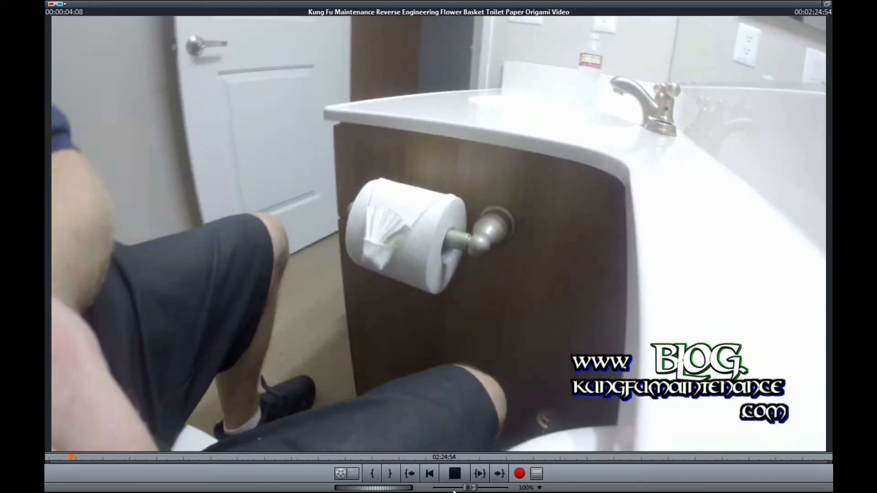
key(space)
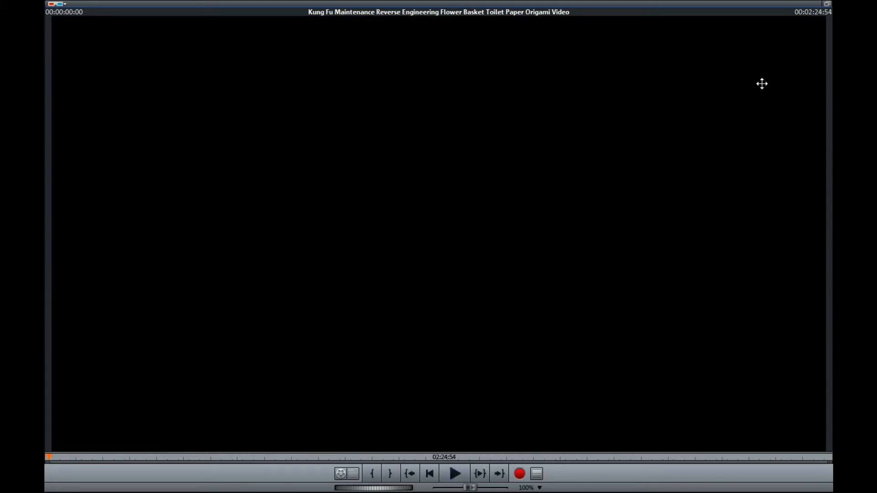
click(827, 3)
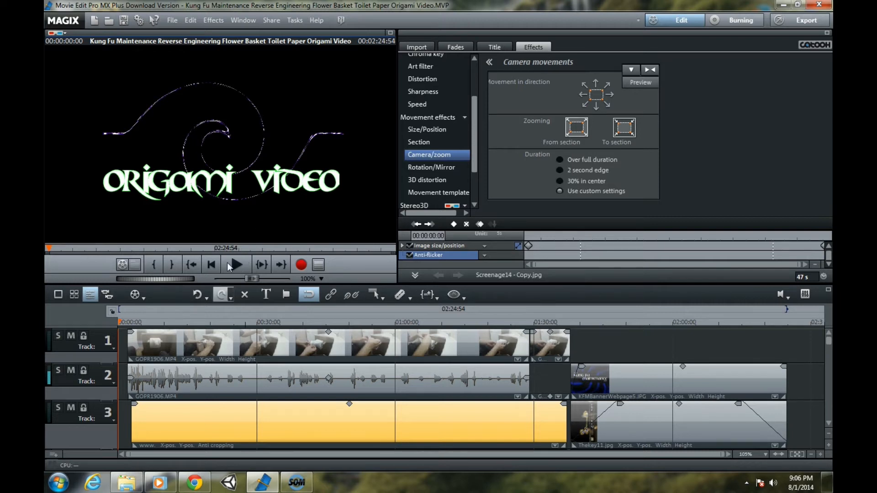
Copy the project's file name from the save-as dialog and close the dialog without saving a new copy
click(170, 21)
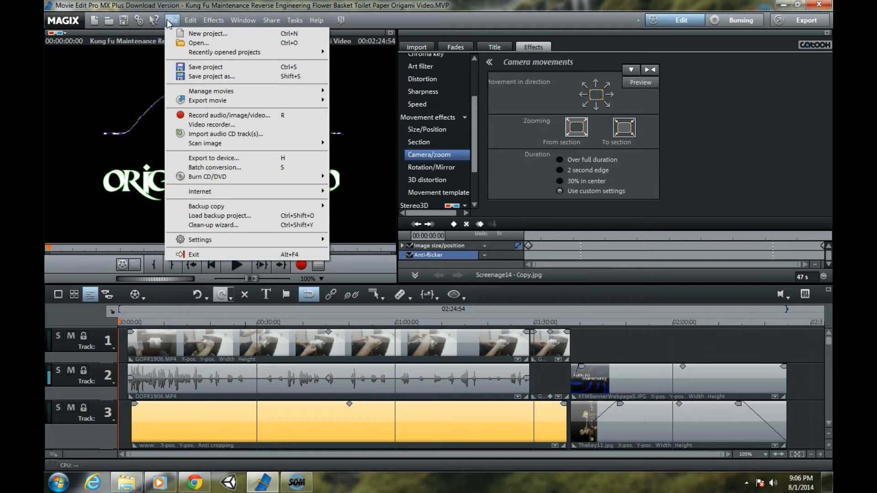
click(222, 77)
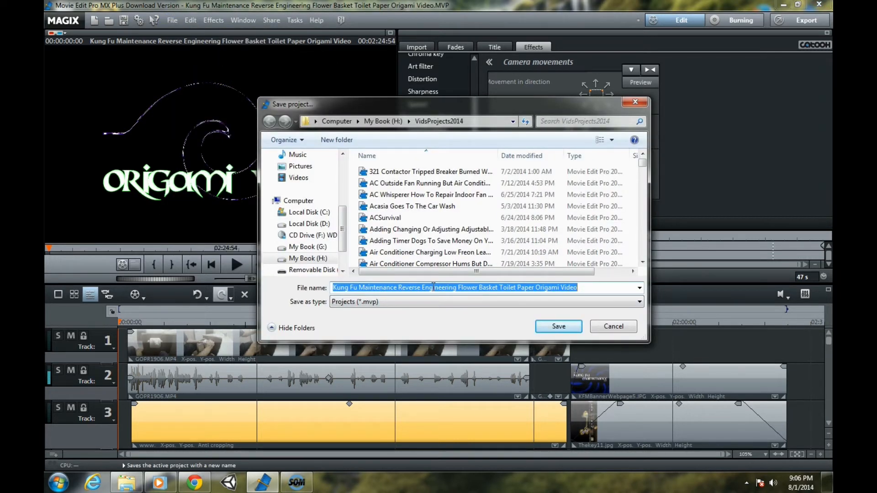
right_click(433, 287)
click(475, 325)
click(616, 329)
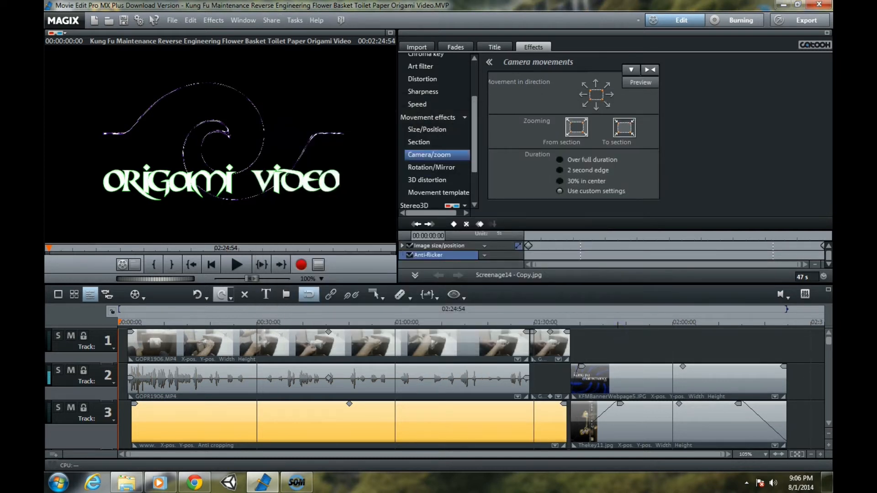
Save the project under its existing name before exporting
click(172, 20)
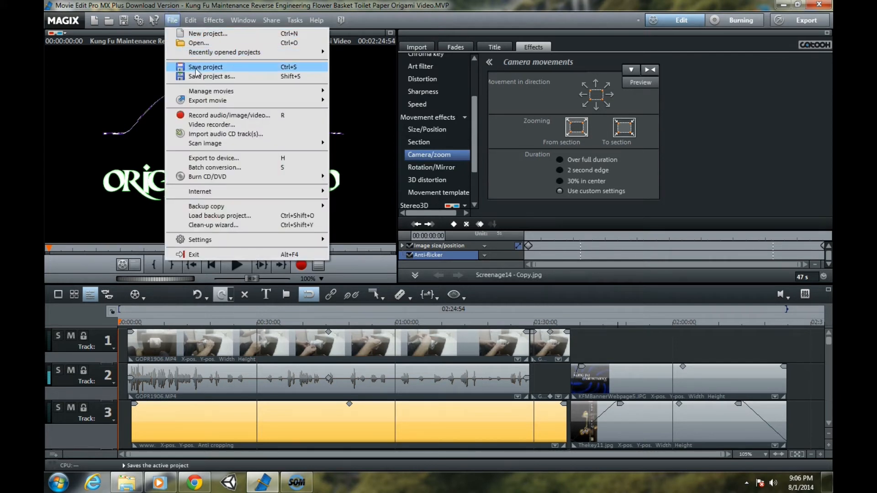
click(195, 69)
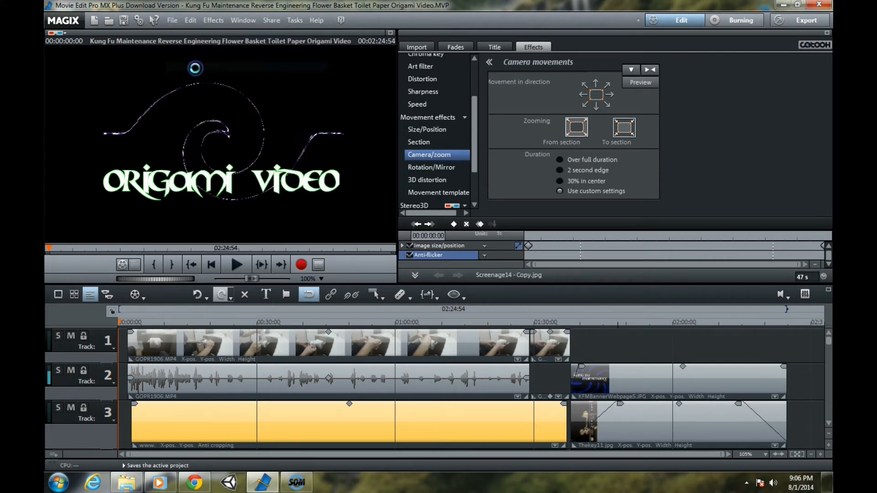
click(124, 21)
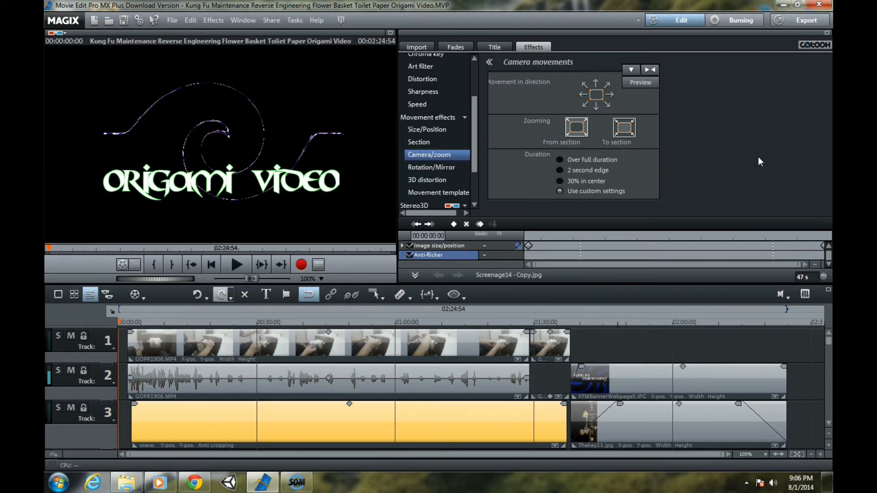
Set up the movie export as a video file with HD quality 2 (1920 x 1080) and the MPEG-4 format
click(806, 20)
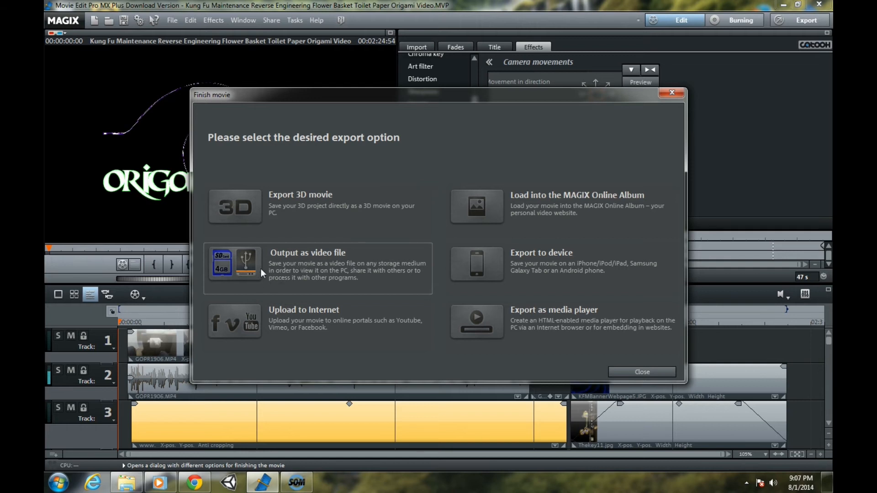
click(316, 265)
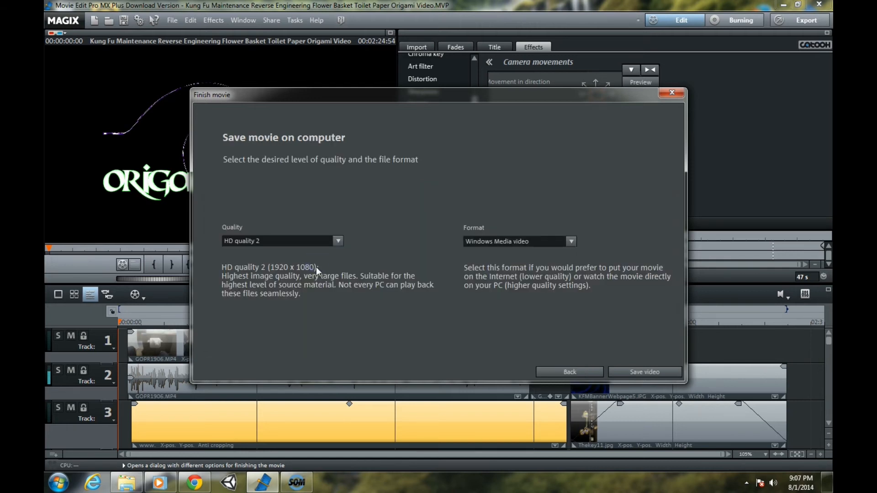
click(339, 240)
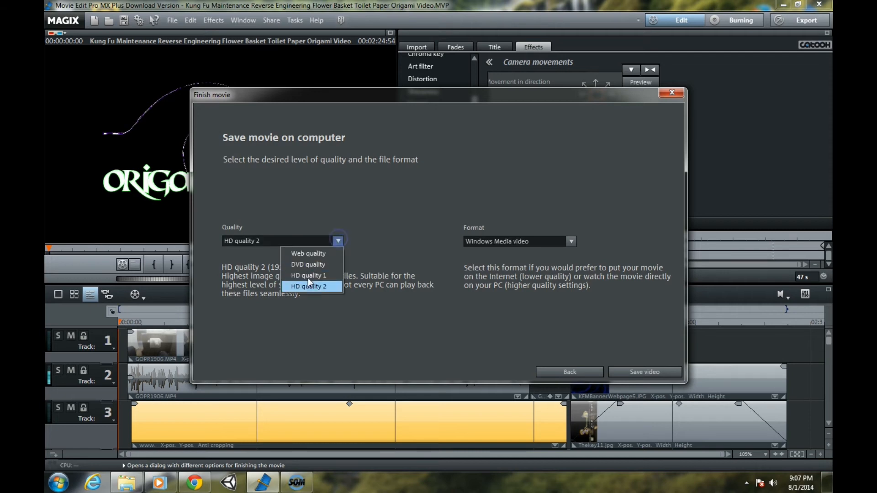
click(323, 289)
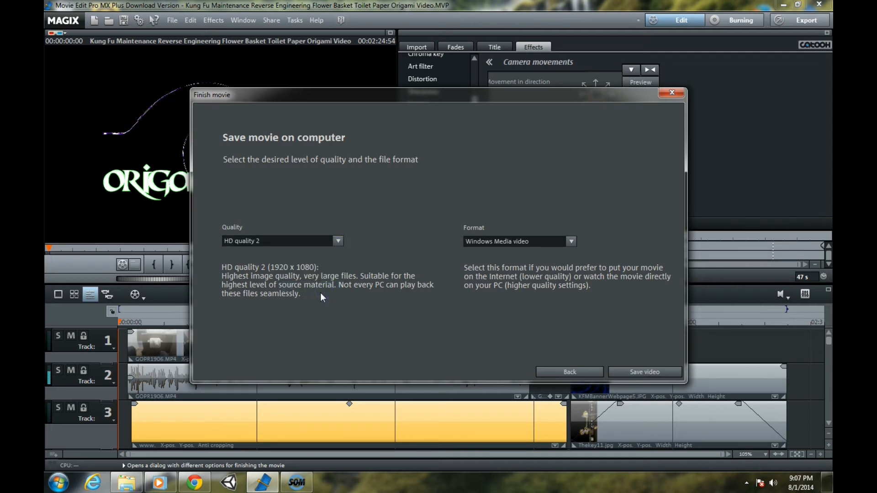
click(573, 242)
click(537, 265)
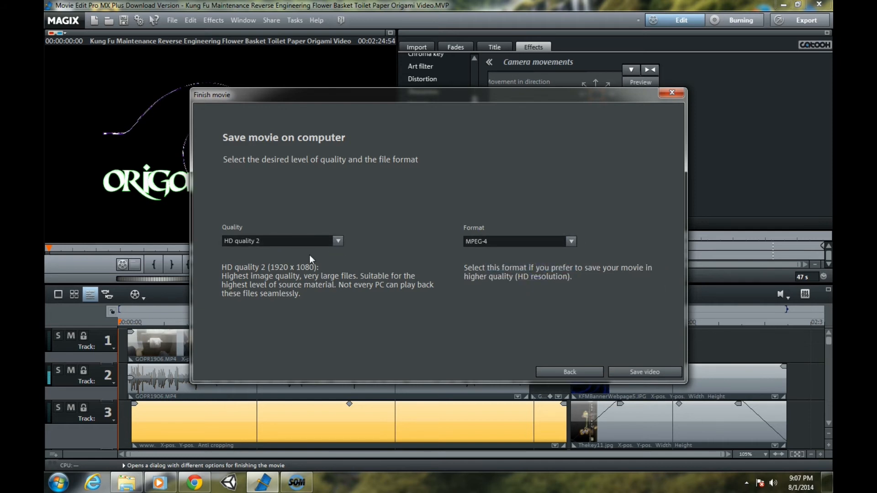
click(572, 242)
click(535, 260)
Export the movie to Finished2014Videos2, pasting the file name "Kung Fu Maintenance Reverse Engineering Flower Basket Toilet Paper Origami Video"
click(648, 371)
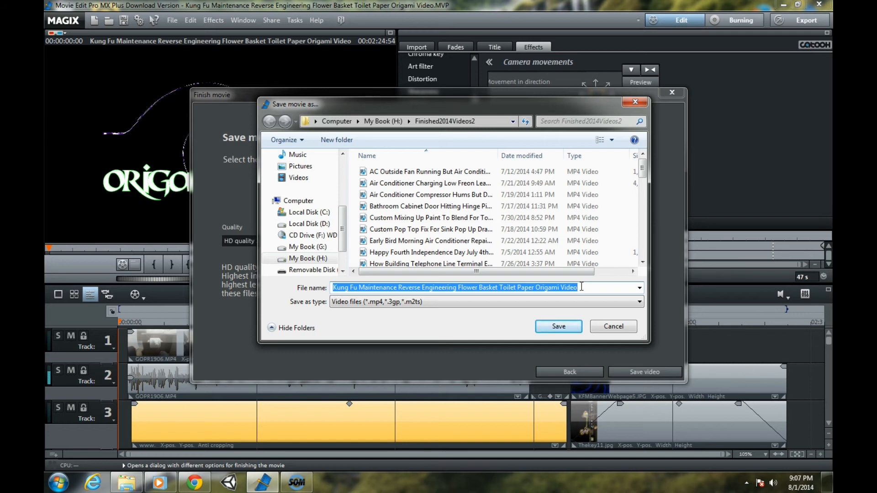
key(BackSpace)
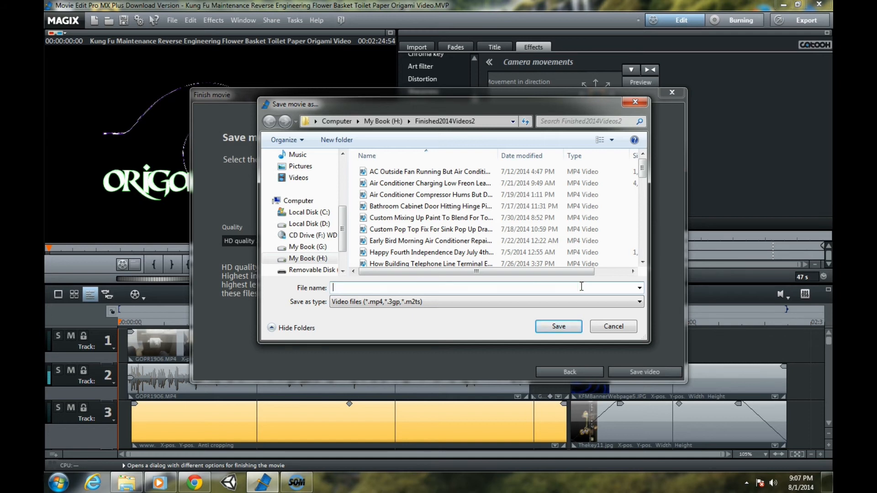
right_click(339, 289)
click(372, 336)
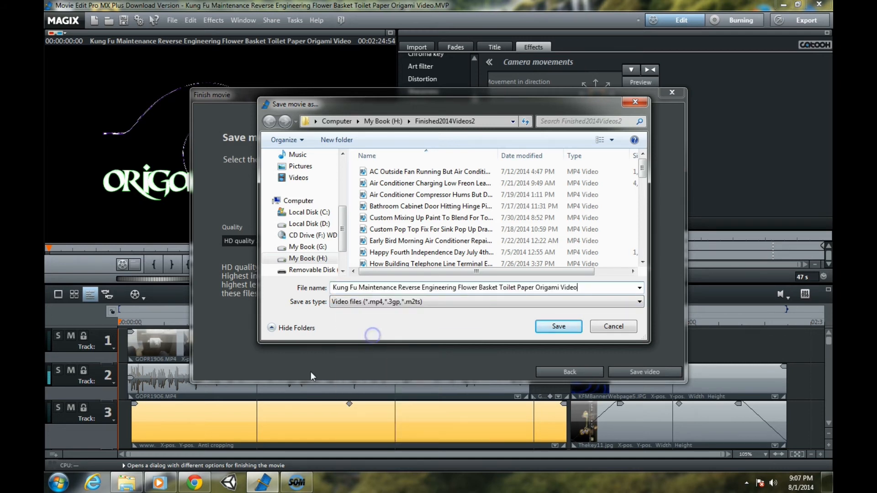
key(Tab)
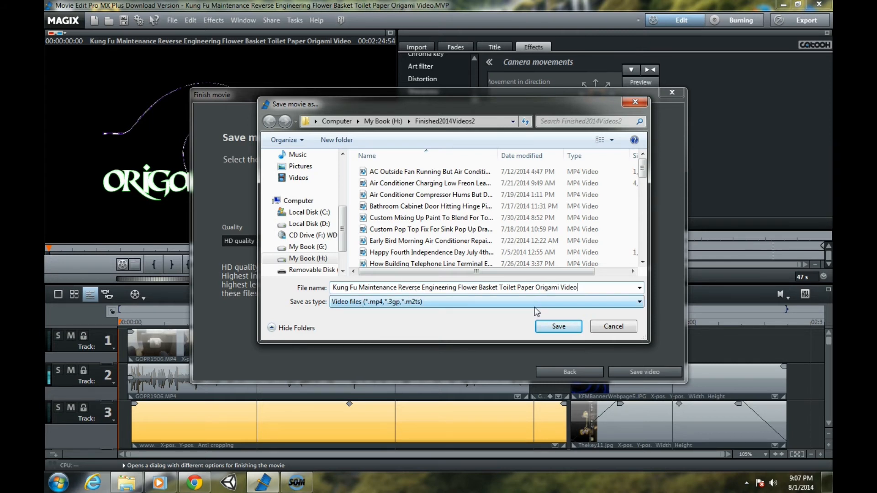
click(558, 328)
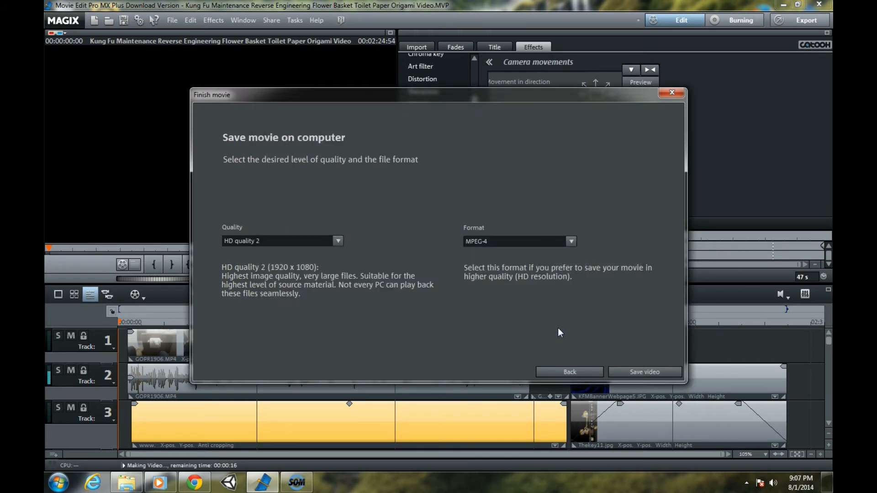